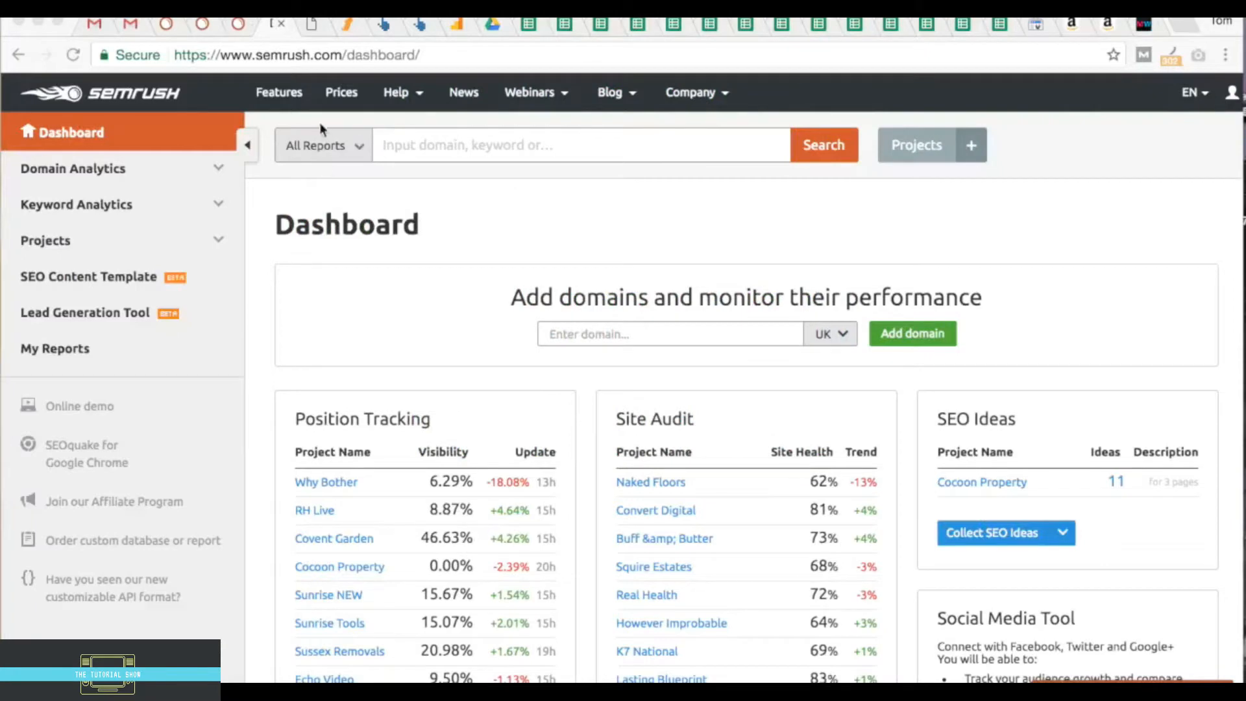
- Open the list of all projects and start creating a new project
click(266, 304)
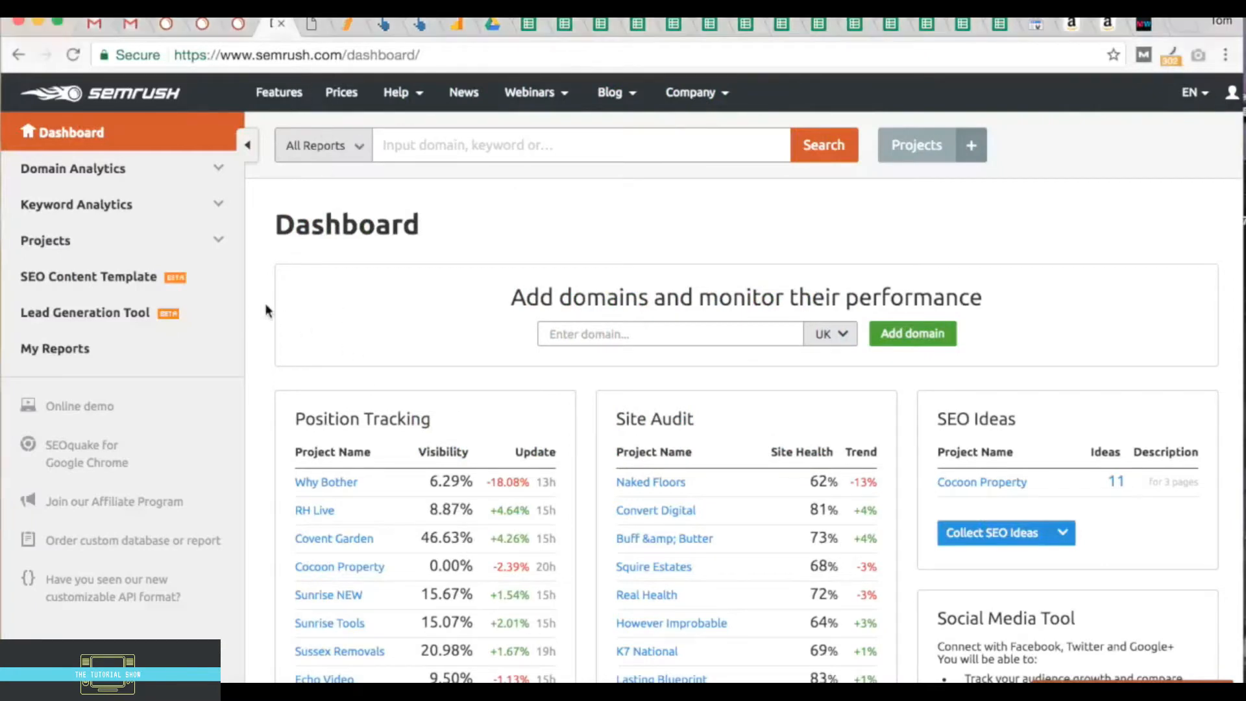
click(211, 249)
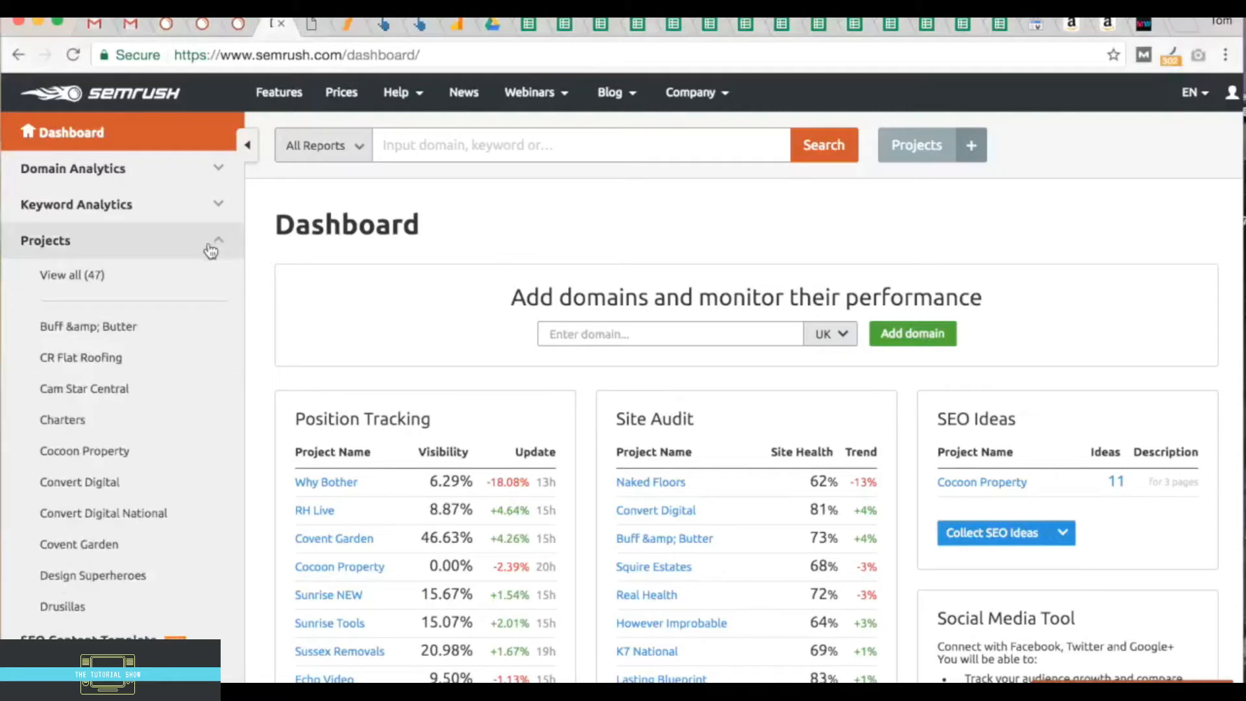
click(119, 280)
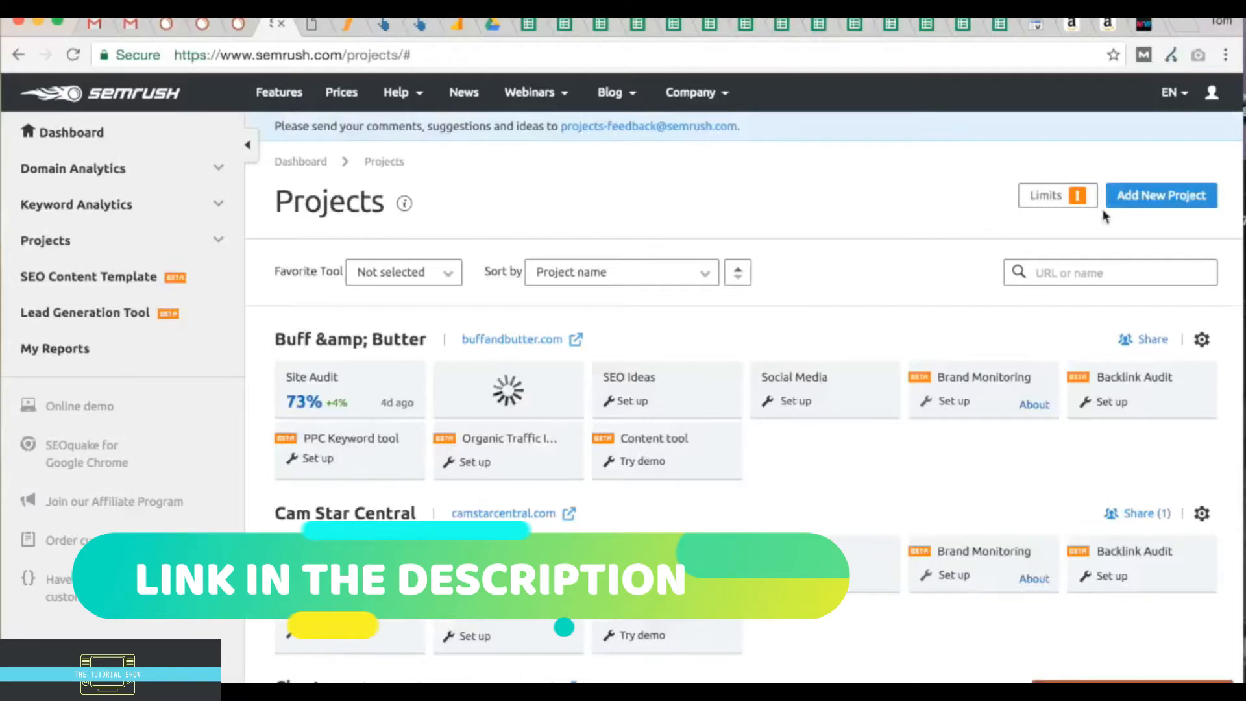
click(1136, 202)
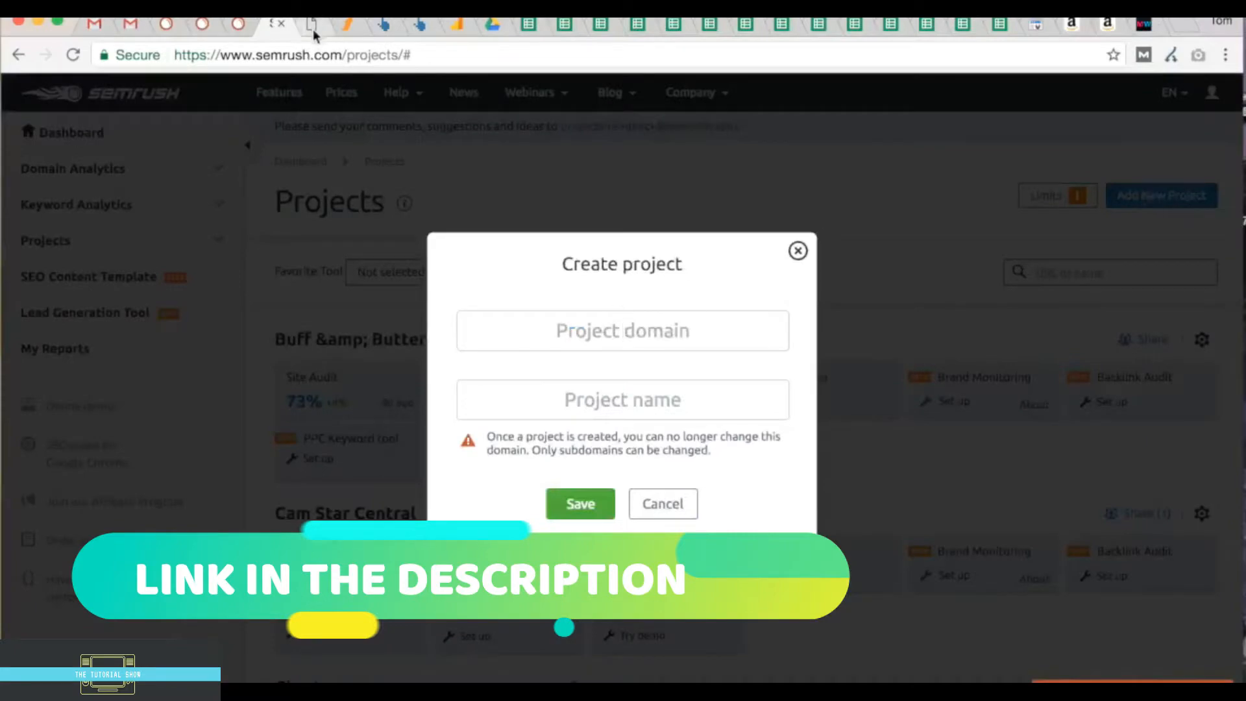
click(312, 26)
click(302, 50)
key(super+c)
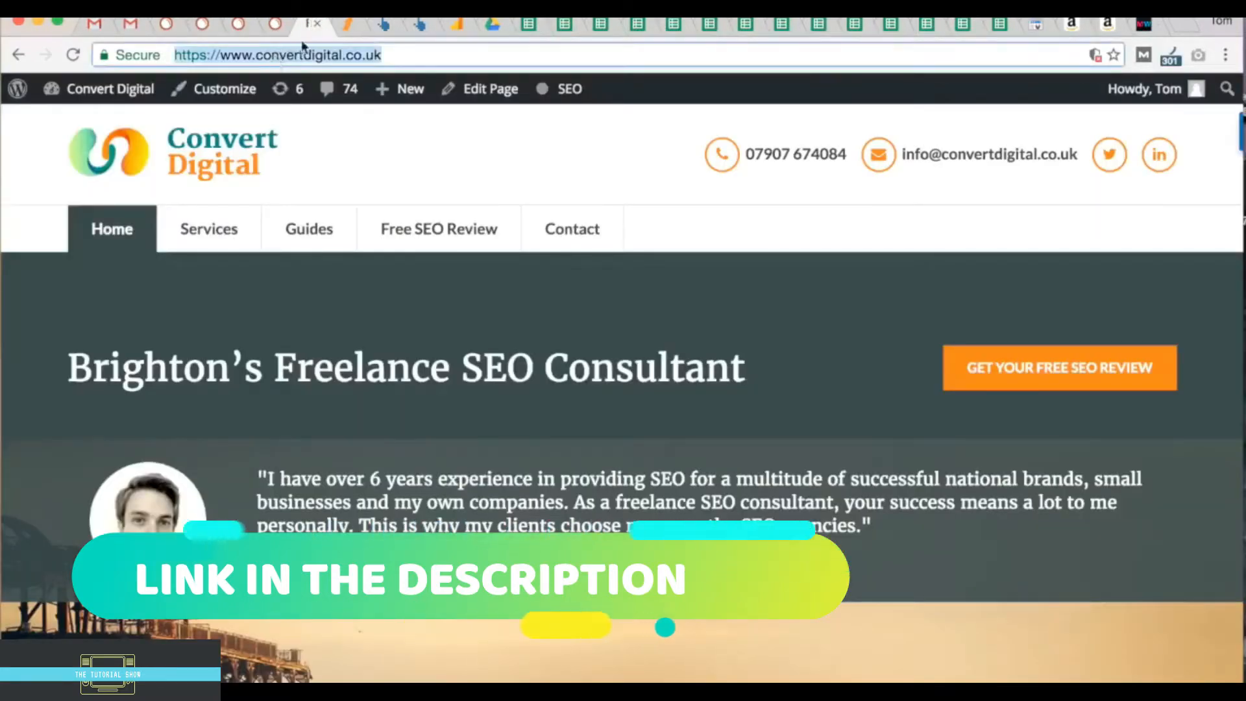
click(277, 24)
click(631, 328)
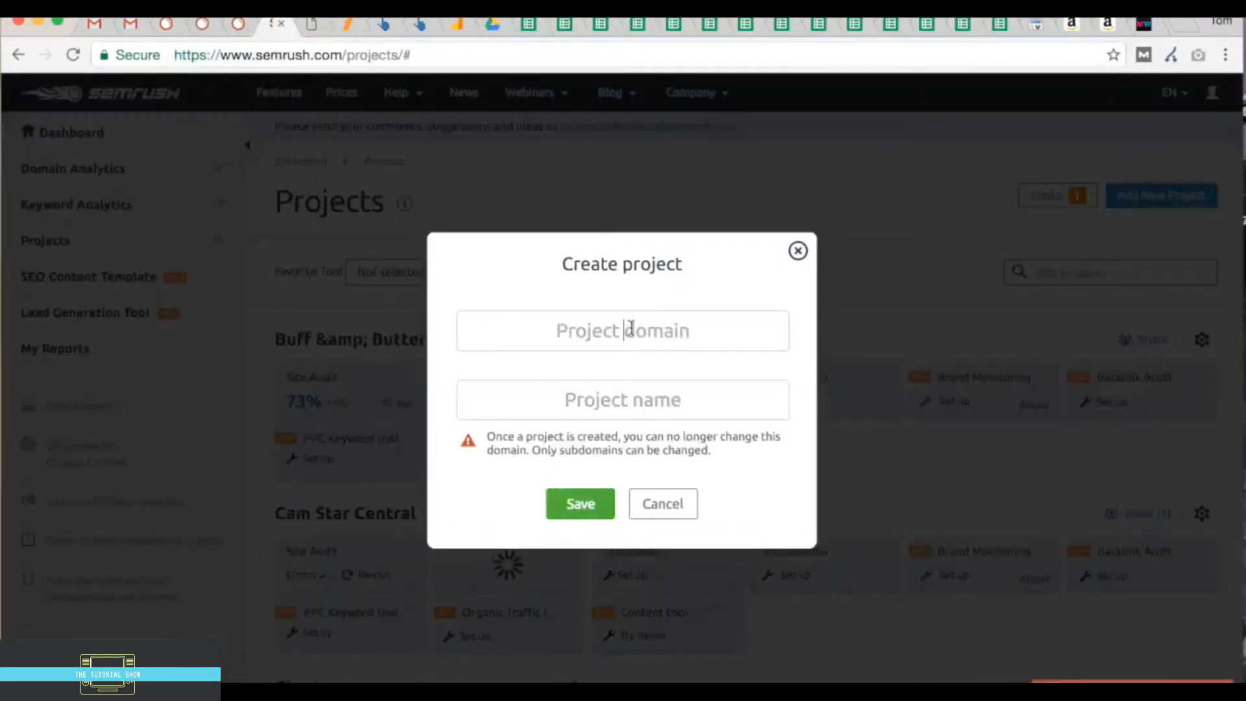
key(super+v)
- Name the project "Convert Digital Nat New" and save it
click(617, 399)
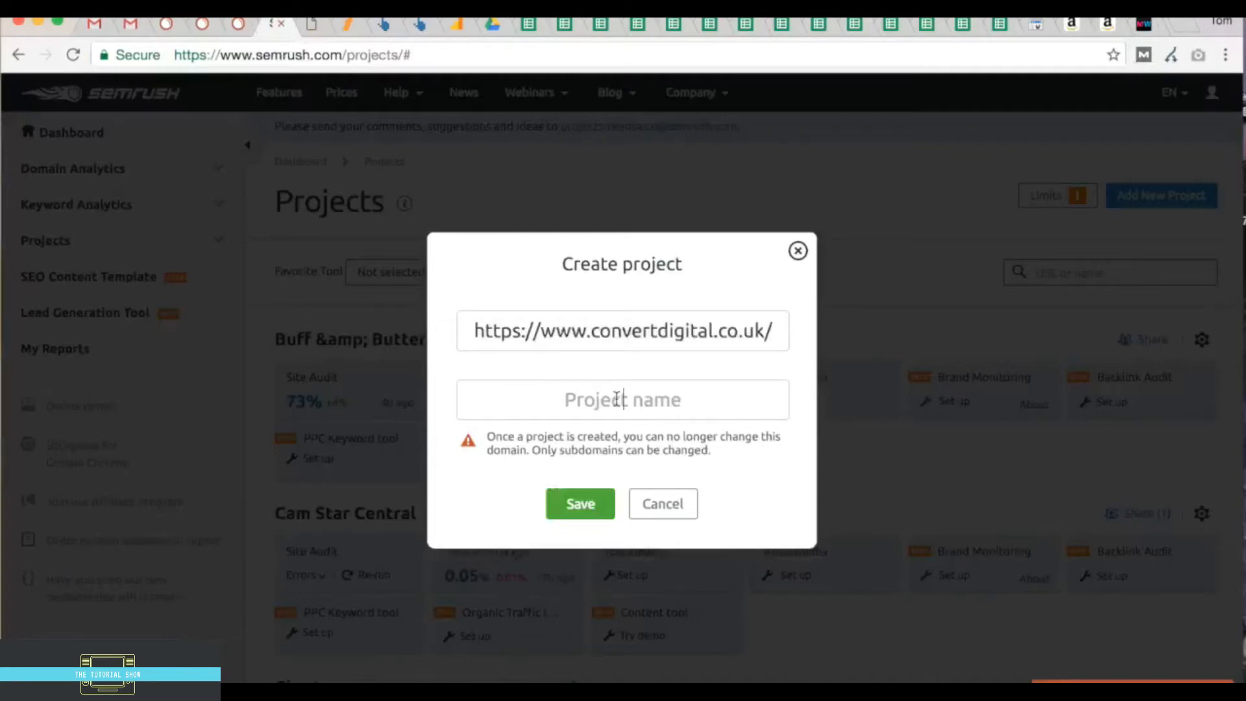
text(COnvert)
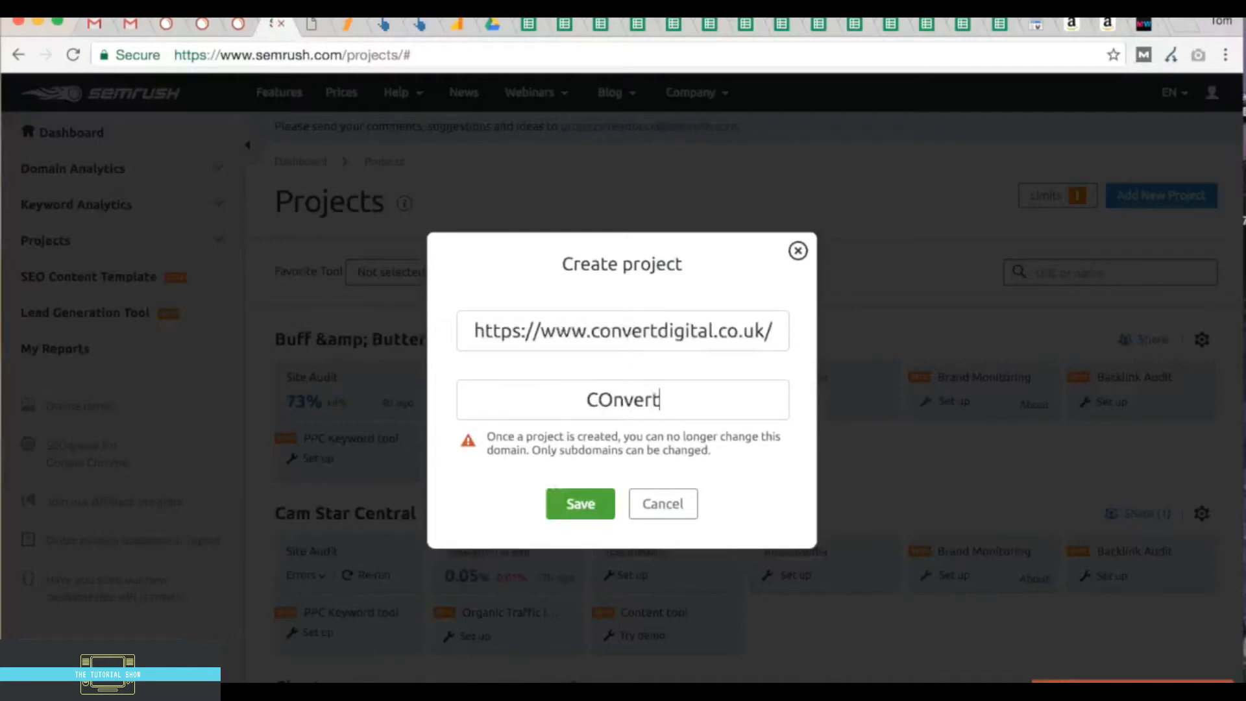
key(BackSpace)
key(BackSpace)
key(BackSpace)
key(BackSpace)
key(BackSpace)
key(BackSpace)
text(onv)
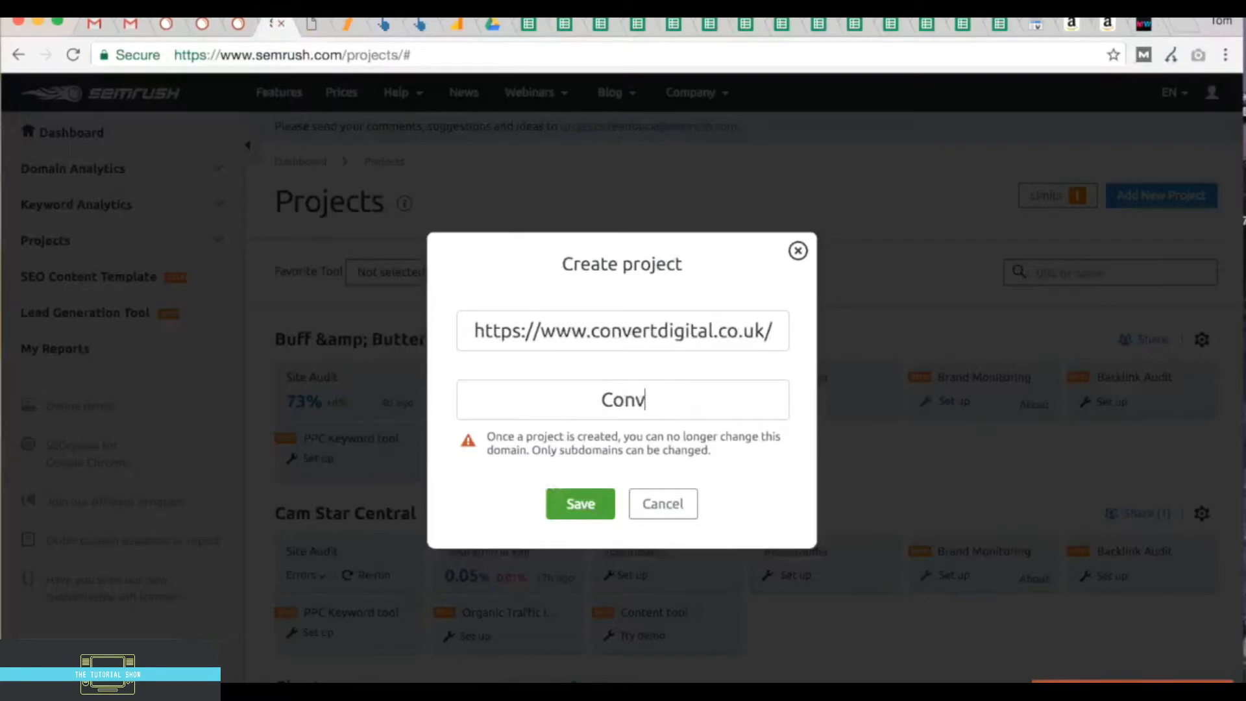
text(ert Digit)
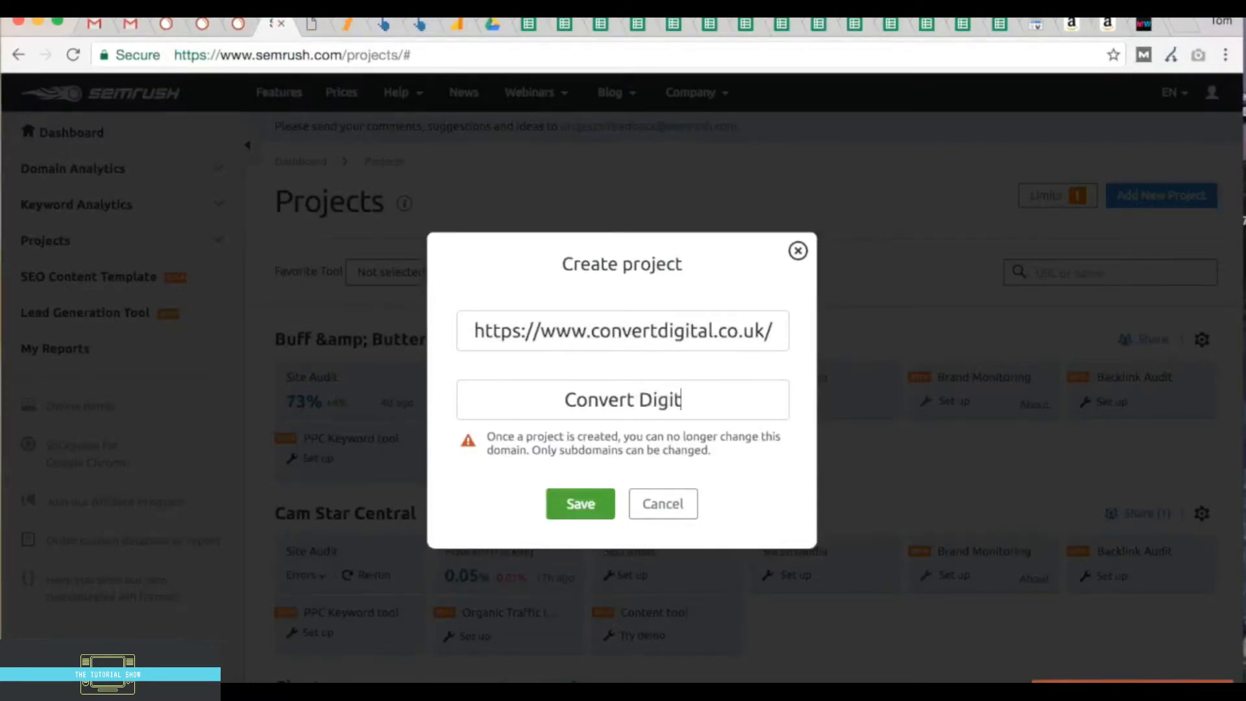
text(al Nat)
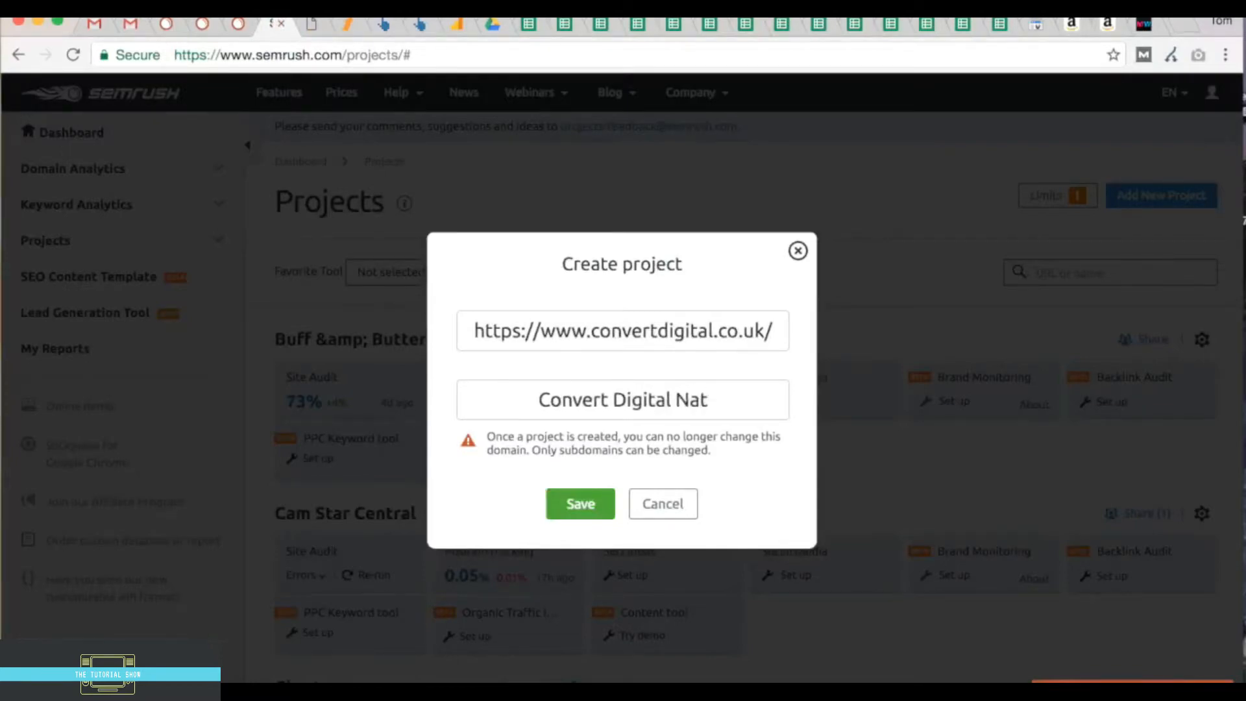
text( New)
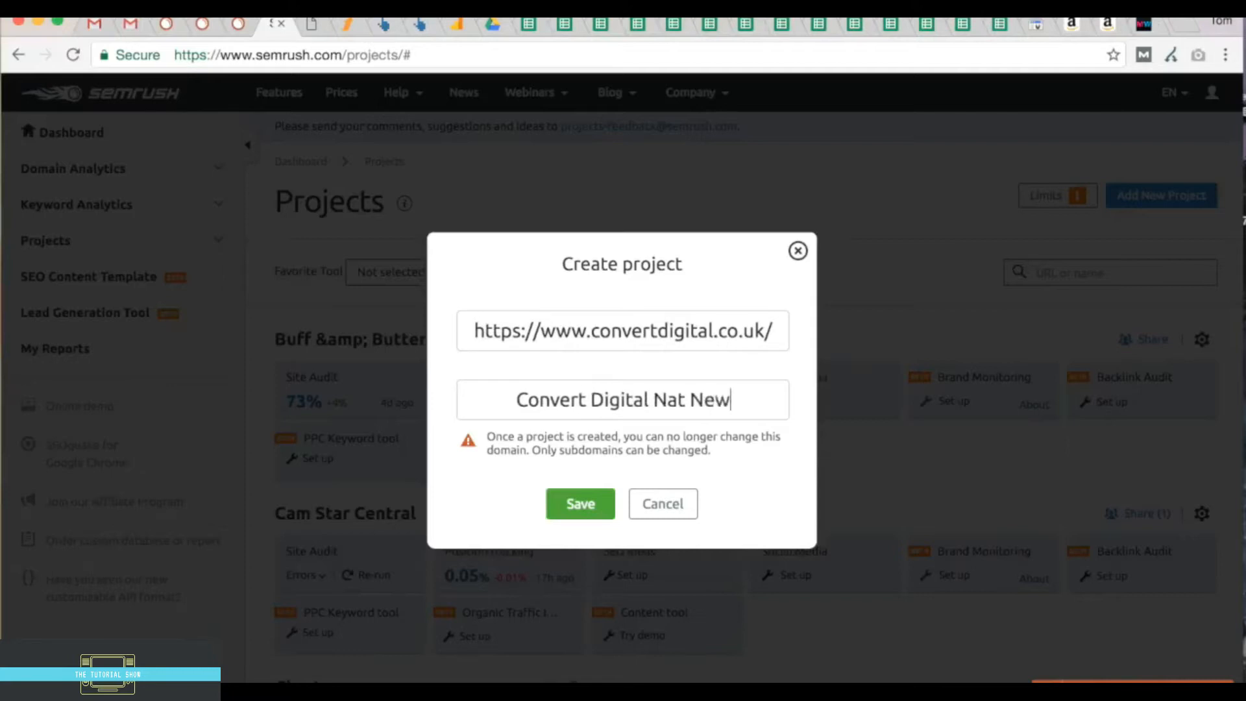
click(596, 505)
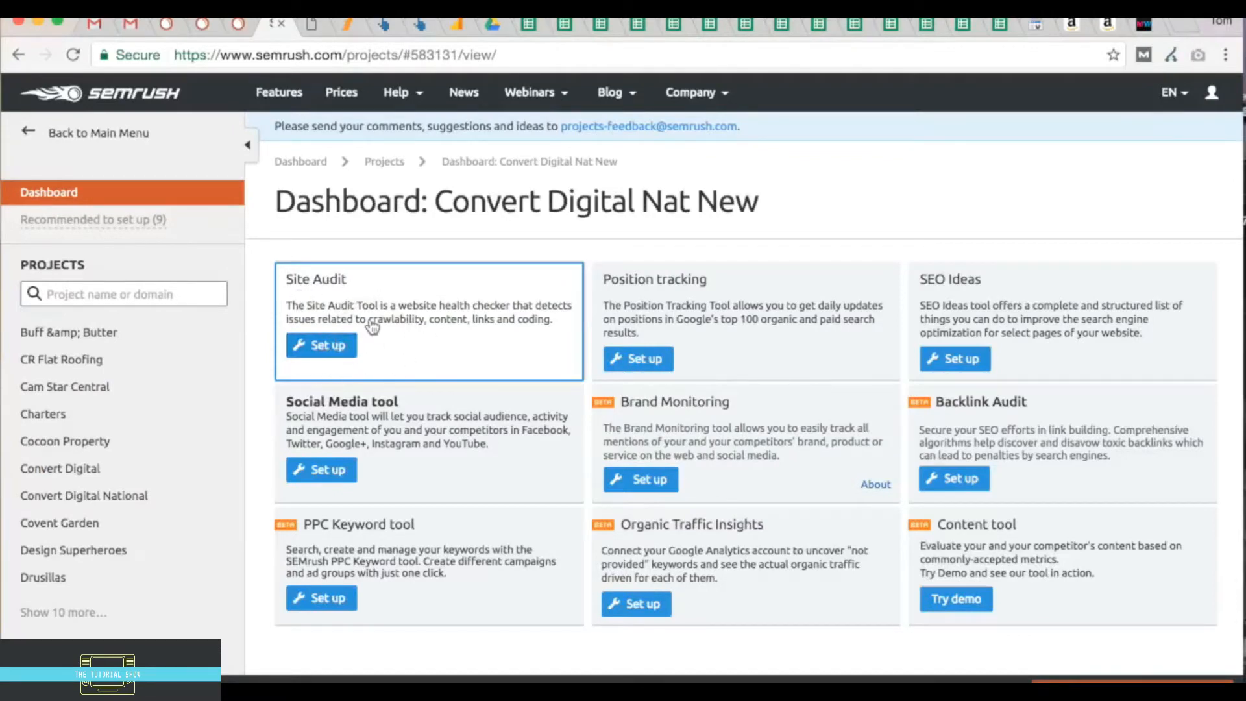
- Set up position tracking for the location United Kingdom, England, and continue to the keywords without adding competitors
click(645, 361)
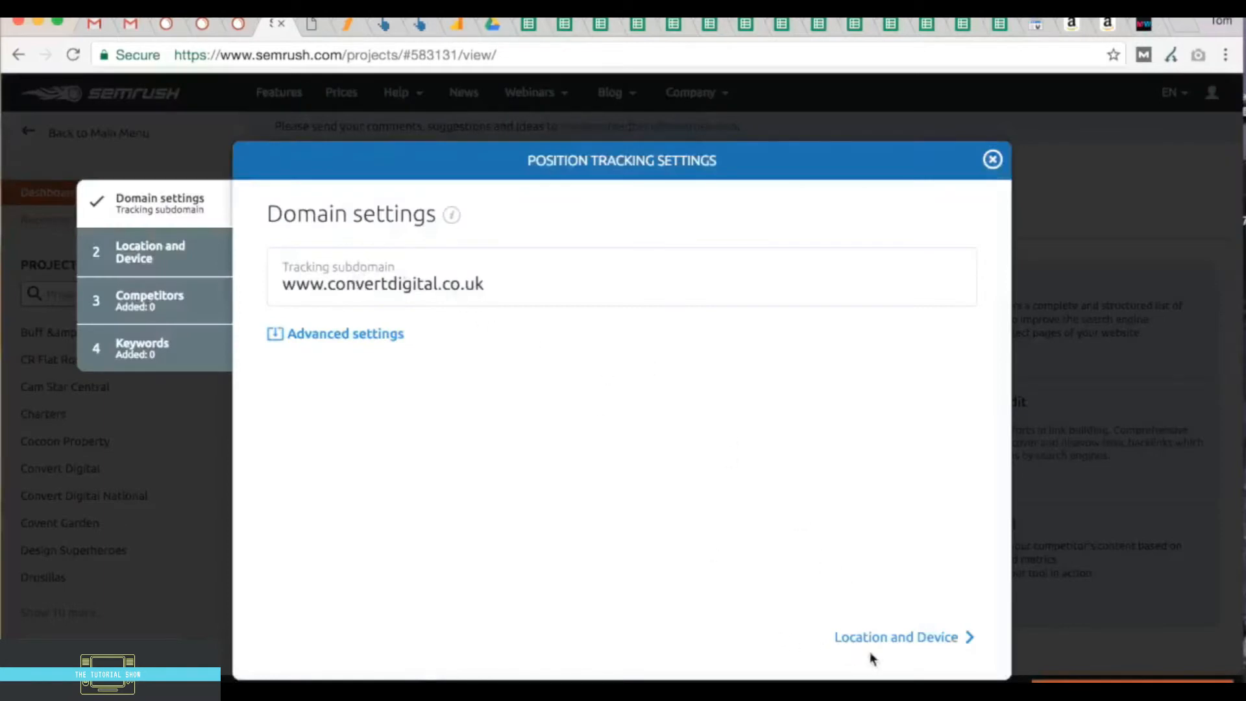
click(909, 645)
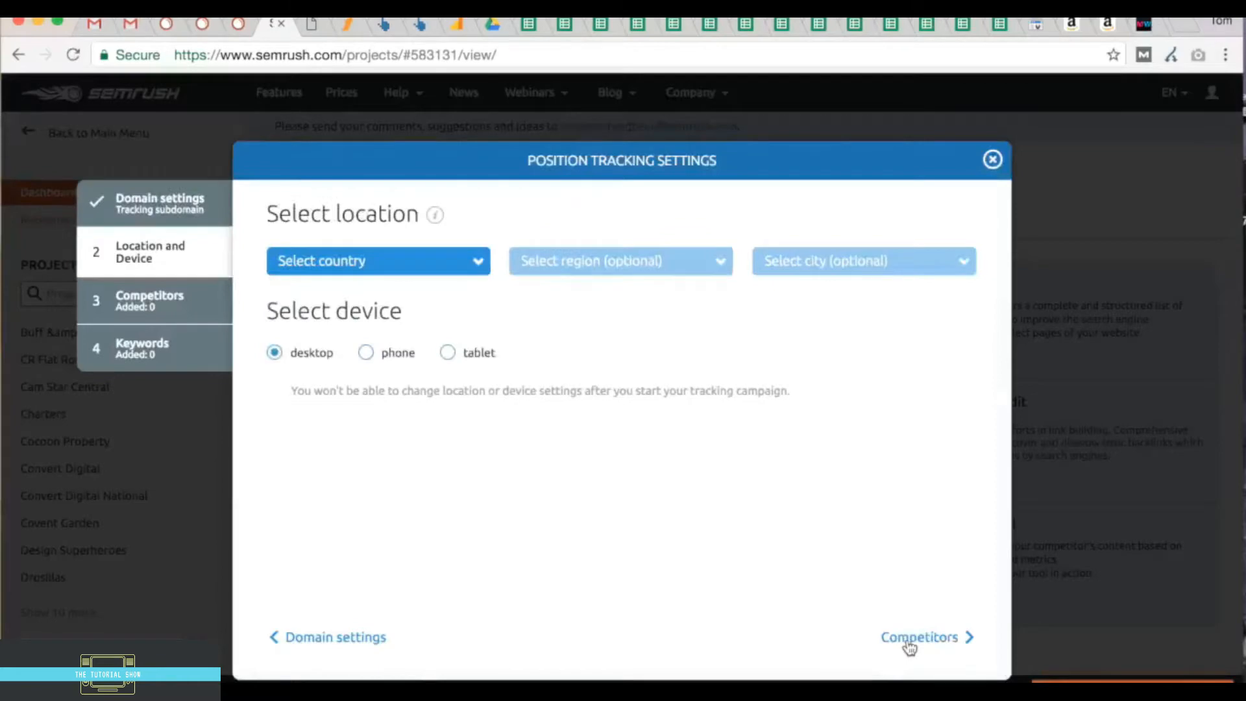
click(313, 266)
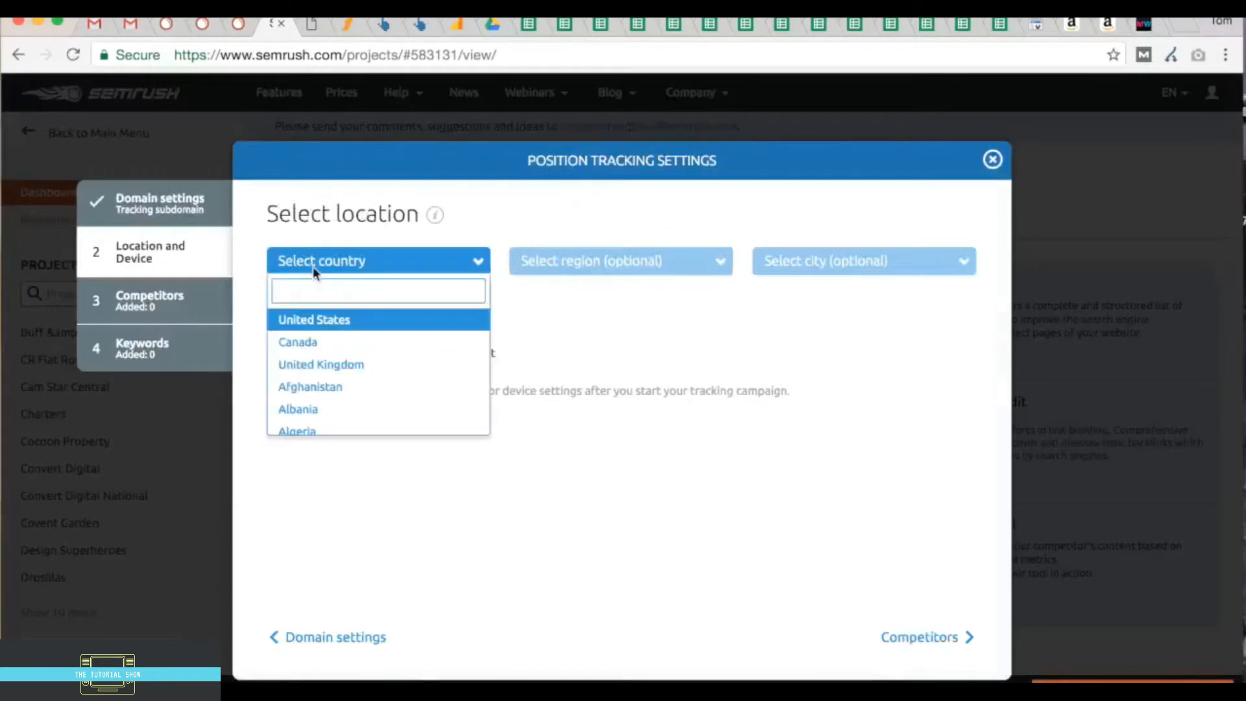
click(327, 364)
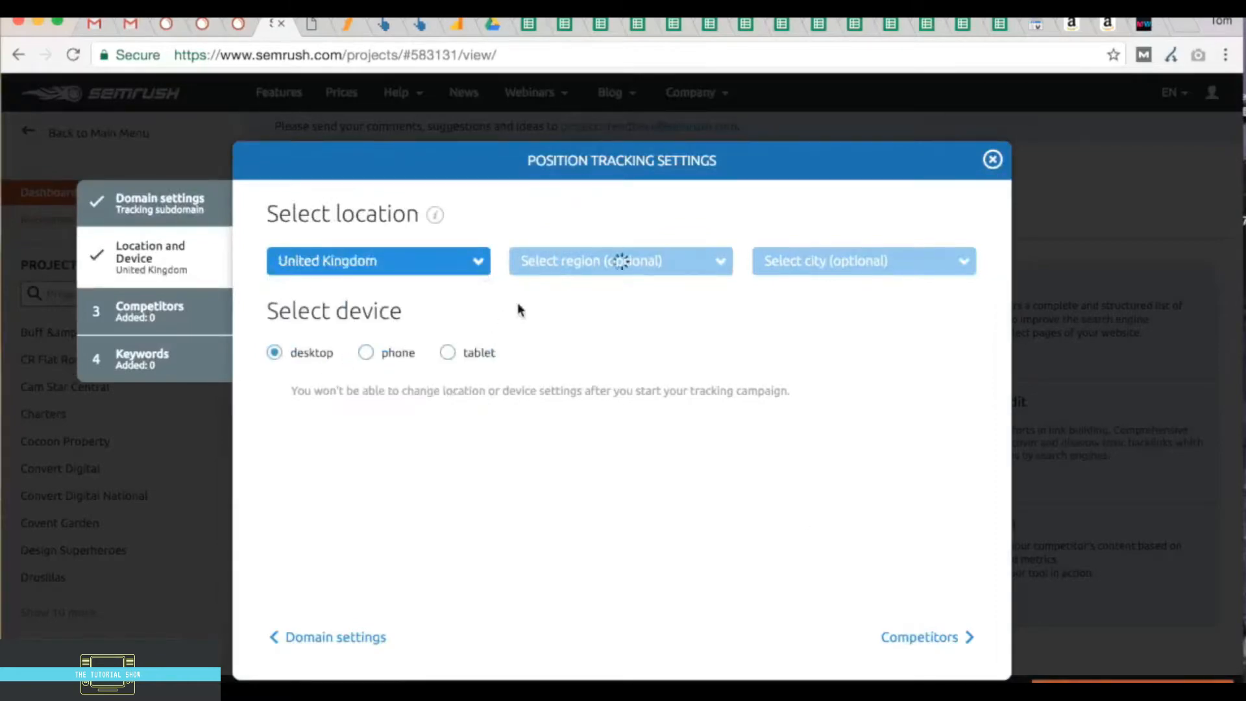
click(564, 268)
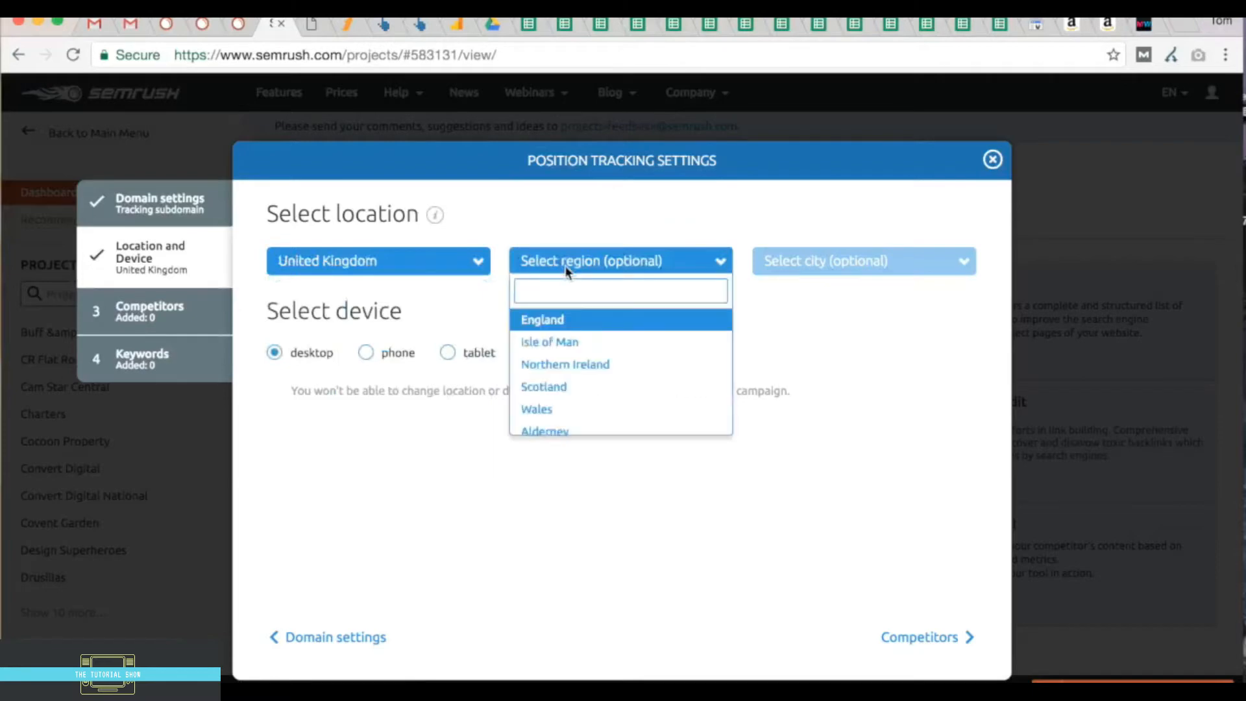
click(556, 321)
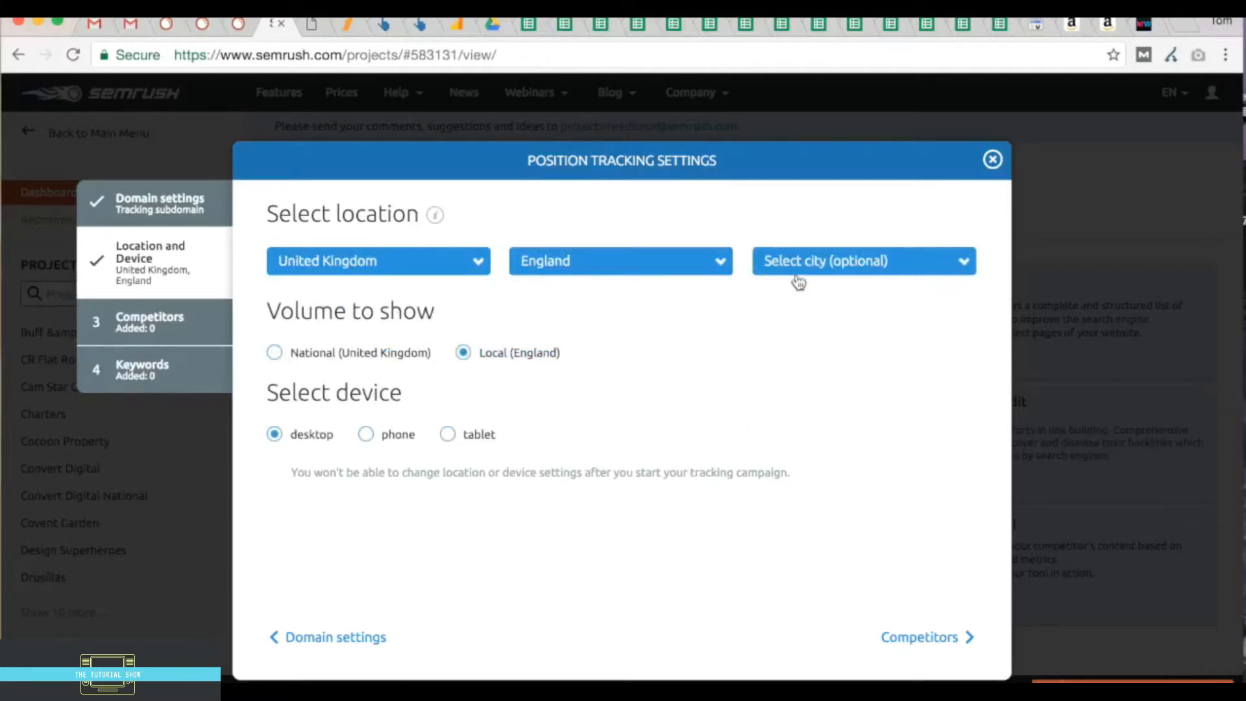
click(918, 637)
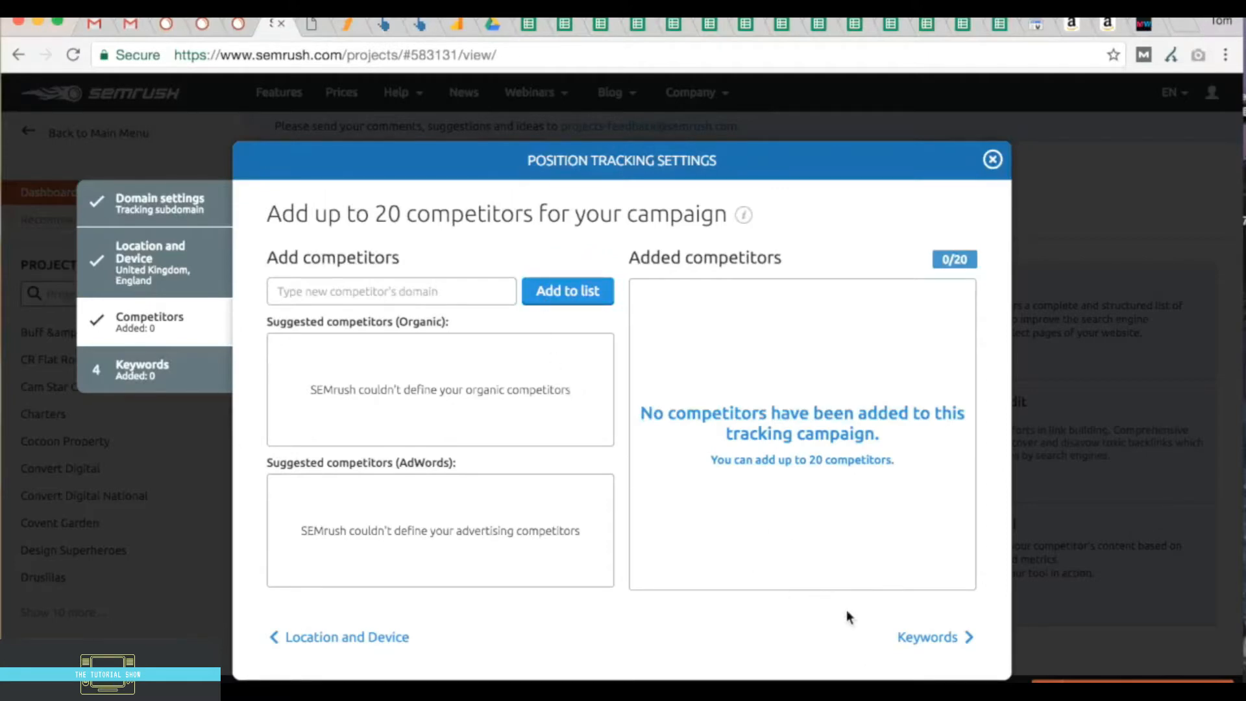
click(917, 639)
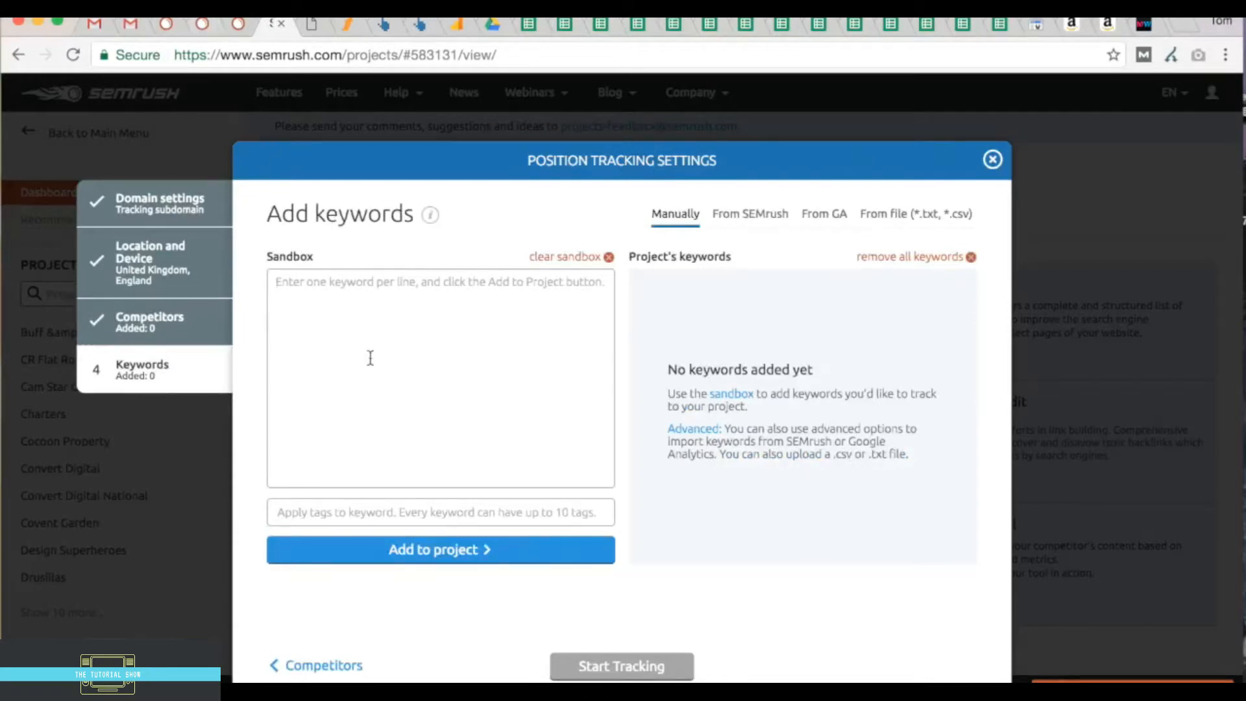
- Find the already open Convert Digital National position tracking campaign and show its keyword rankings
click(202, 29)
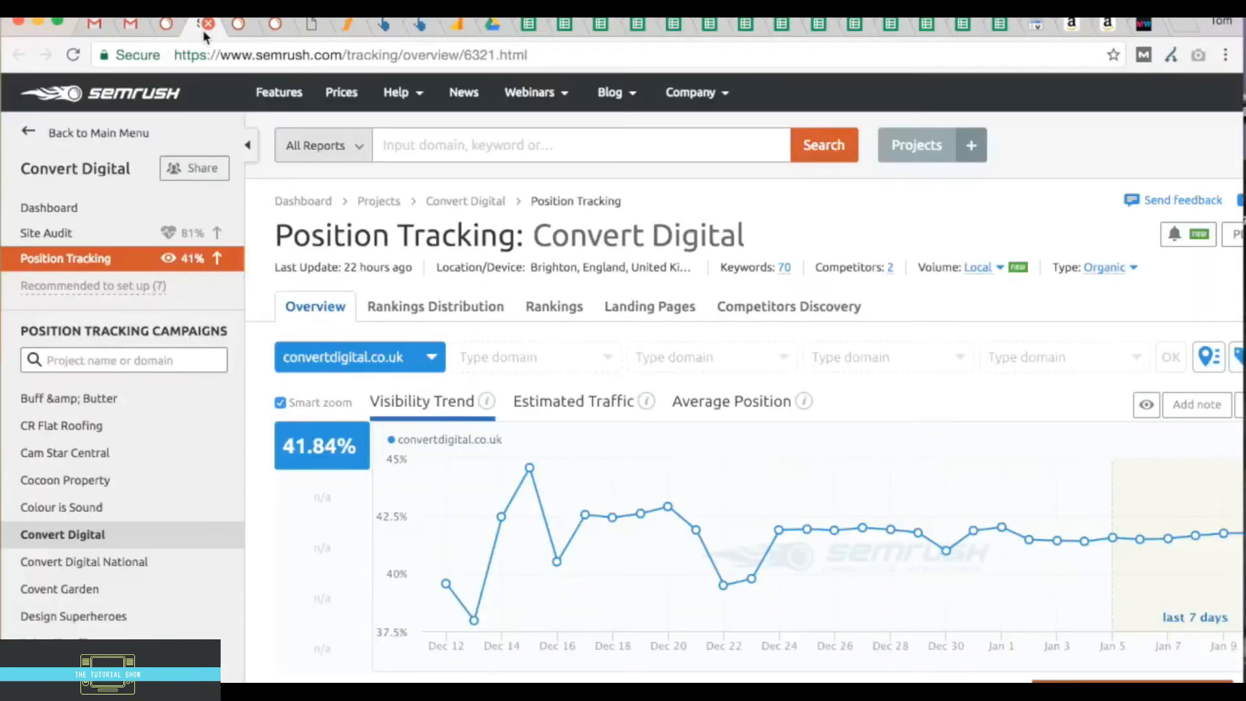
click(170, 27)
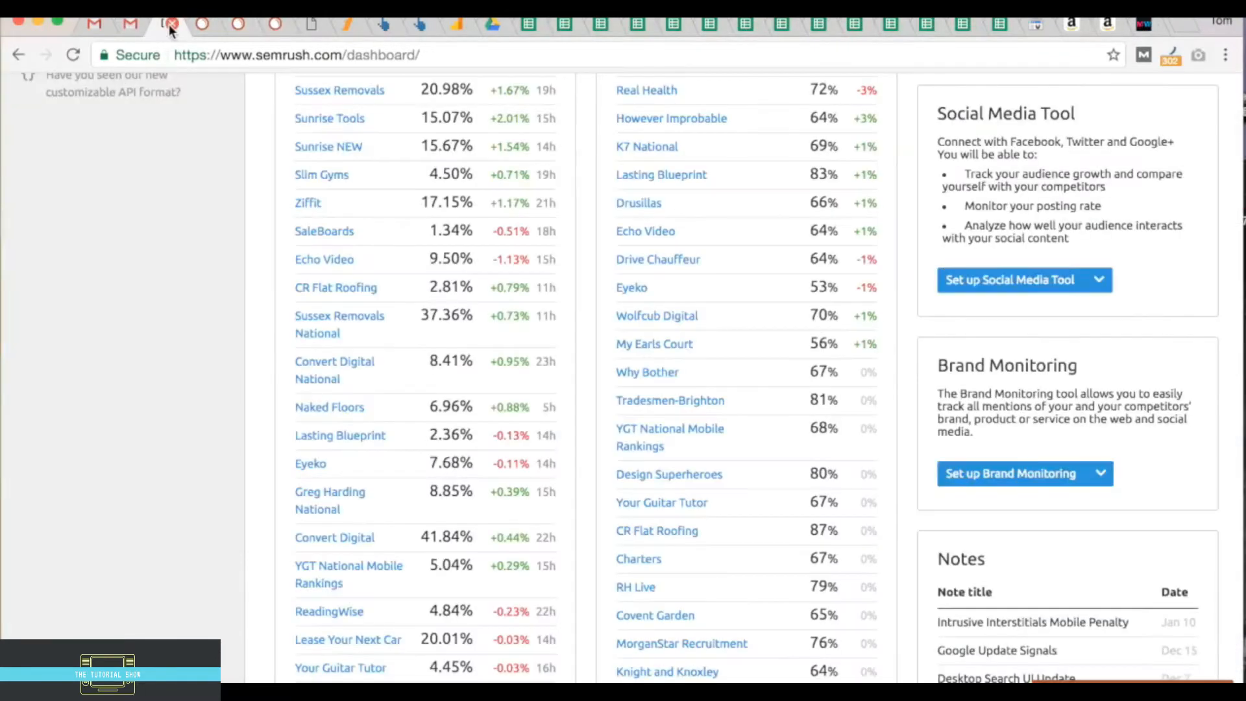
click(240, 29)
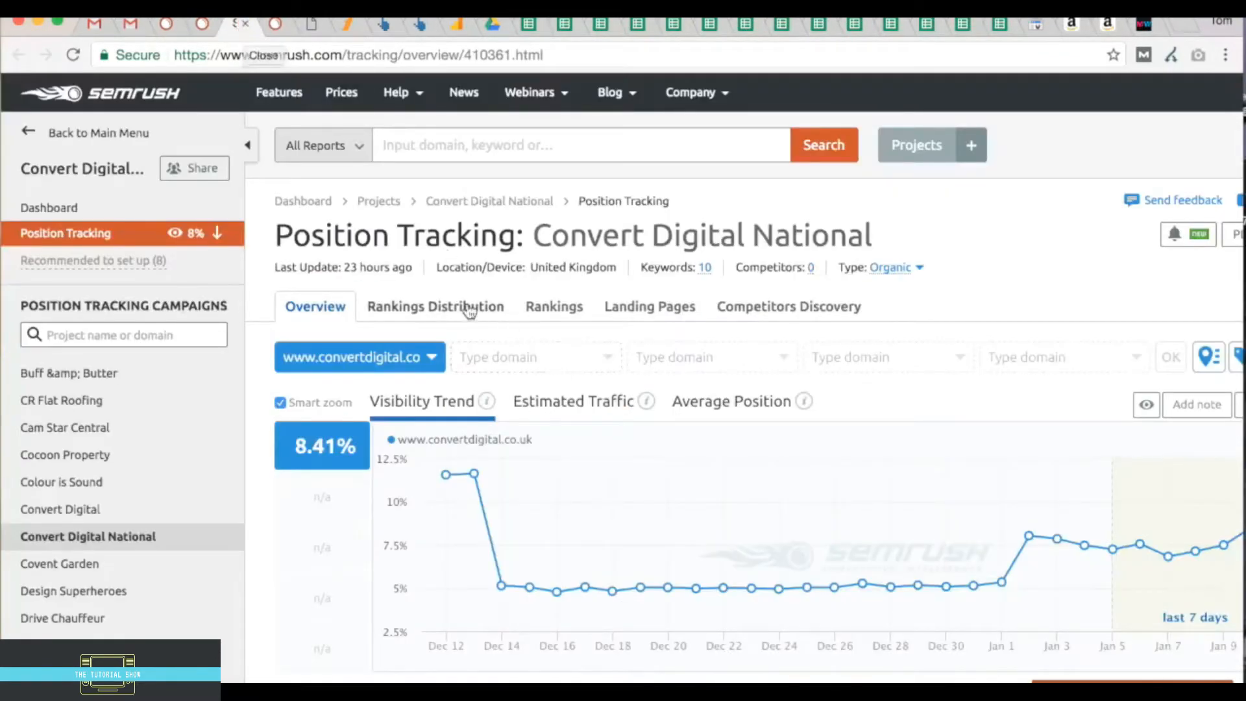
click(550, 312)
scroll(613, 402, right, 5)
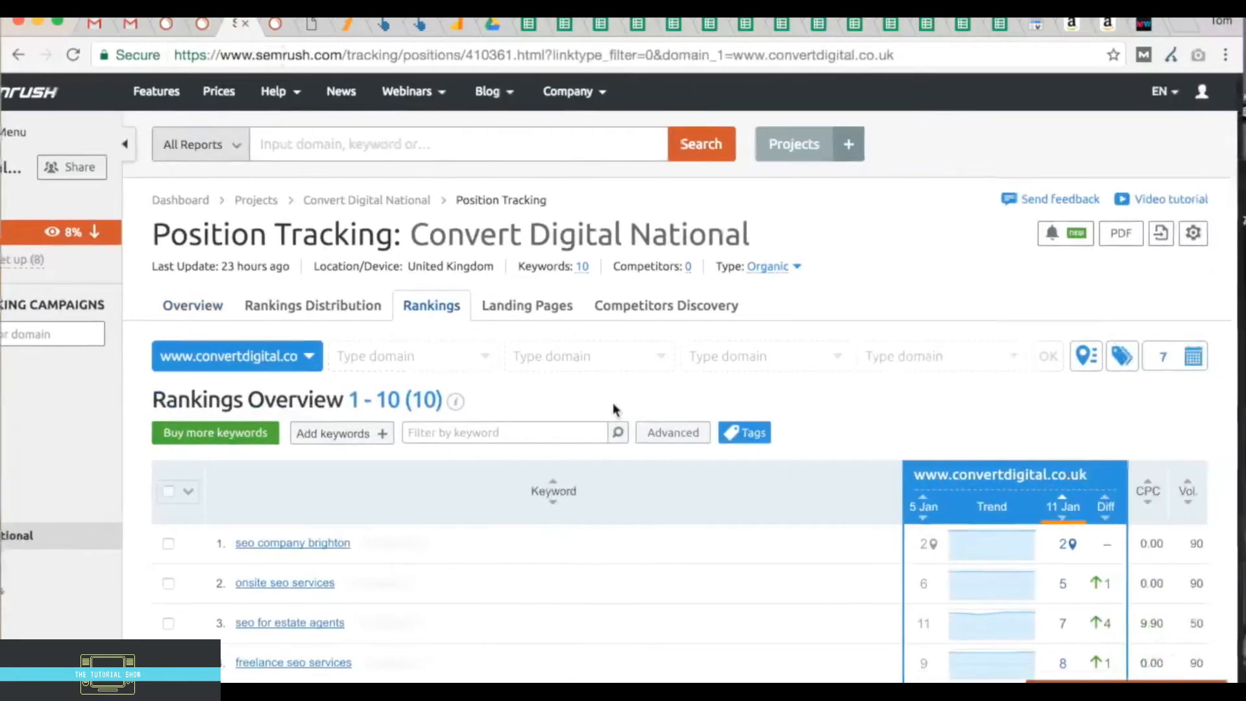
scroll(612, 402, down, 5)
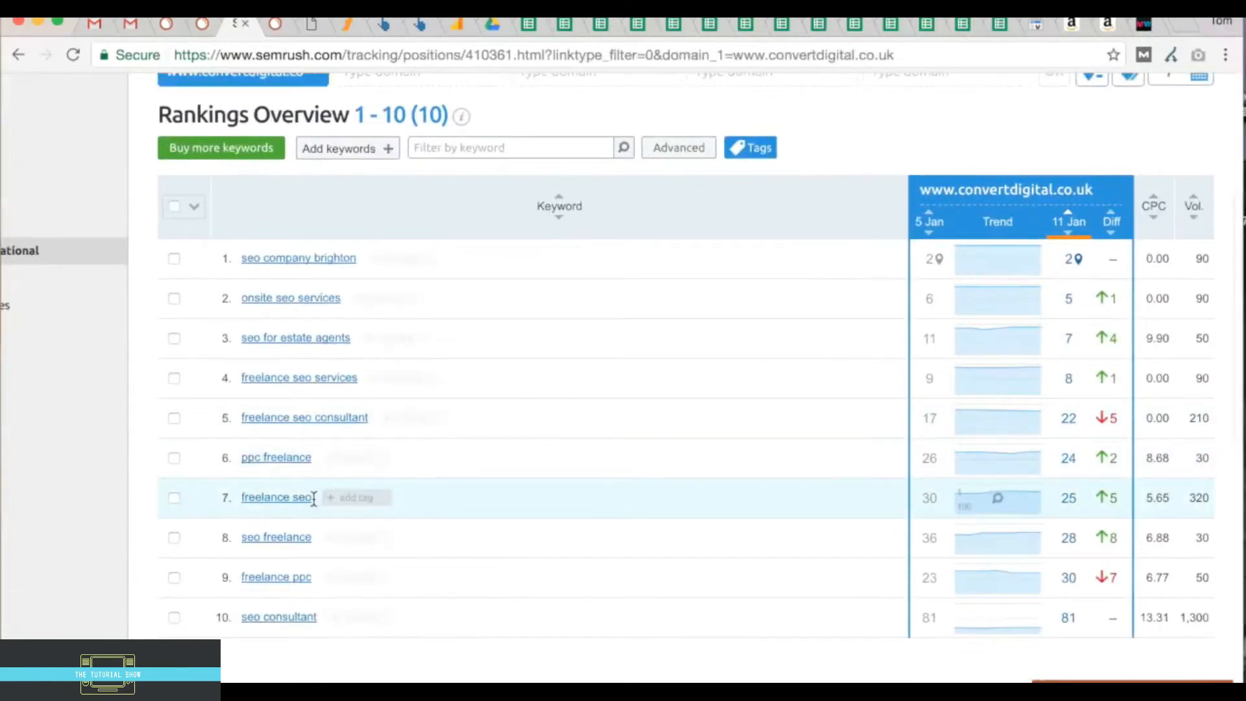
- Copy the keyword "freelance seo" from the rankings into the new campaign's keyword sandbox
drag(311, 499, 243, 501)
key(super+c)
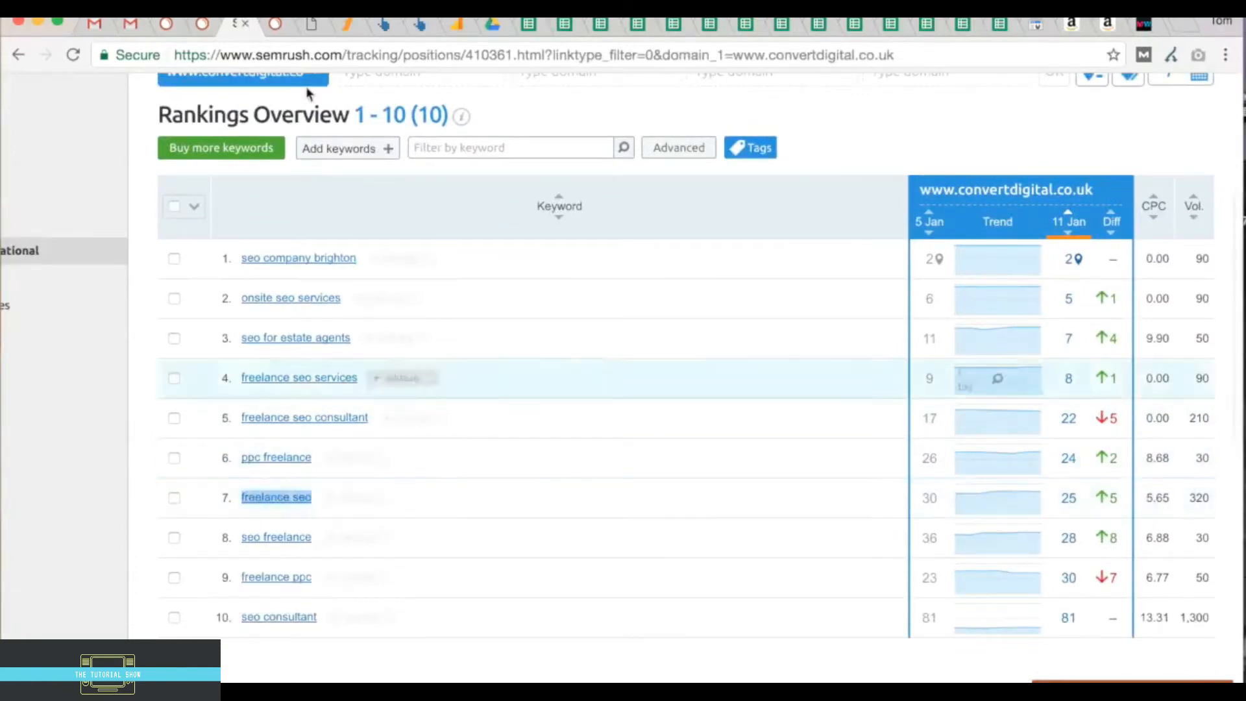
click(274, 26)
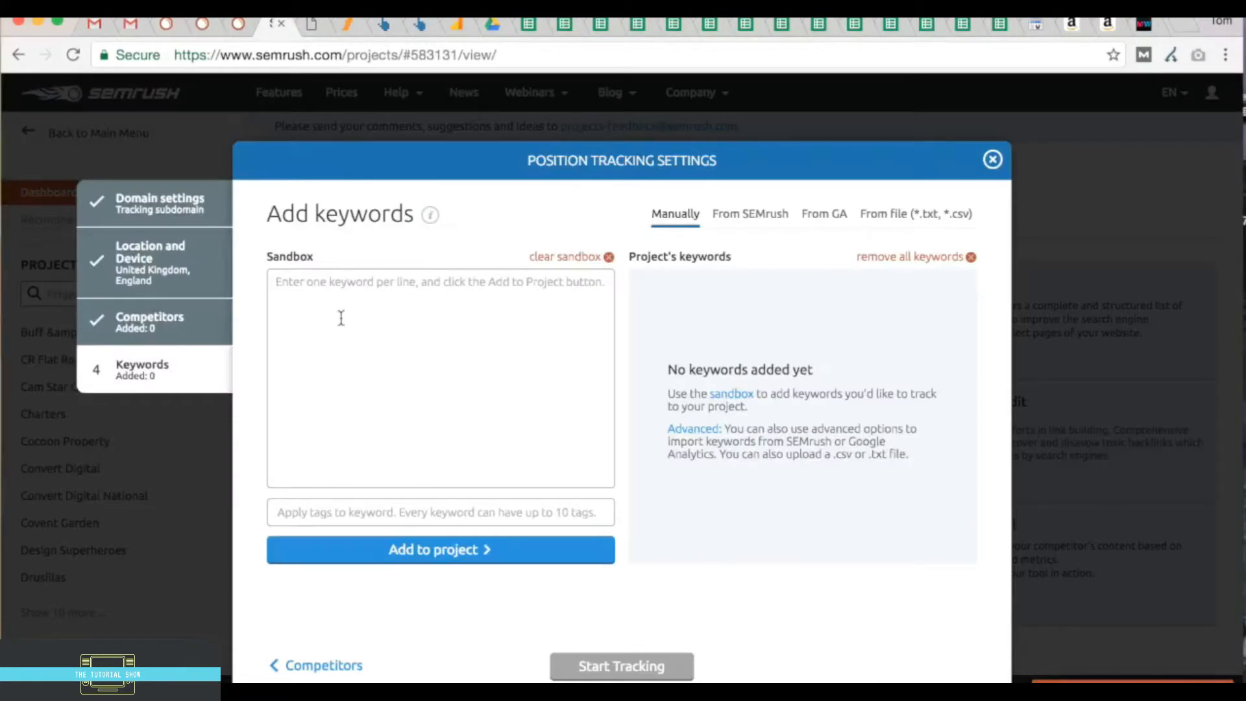
key(super+v)
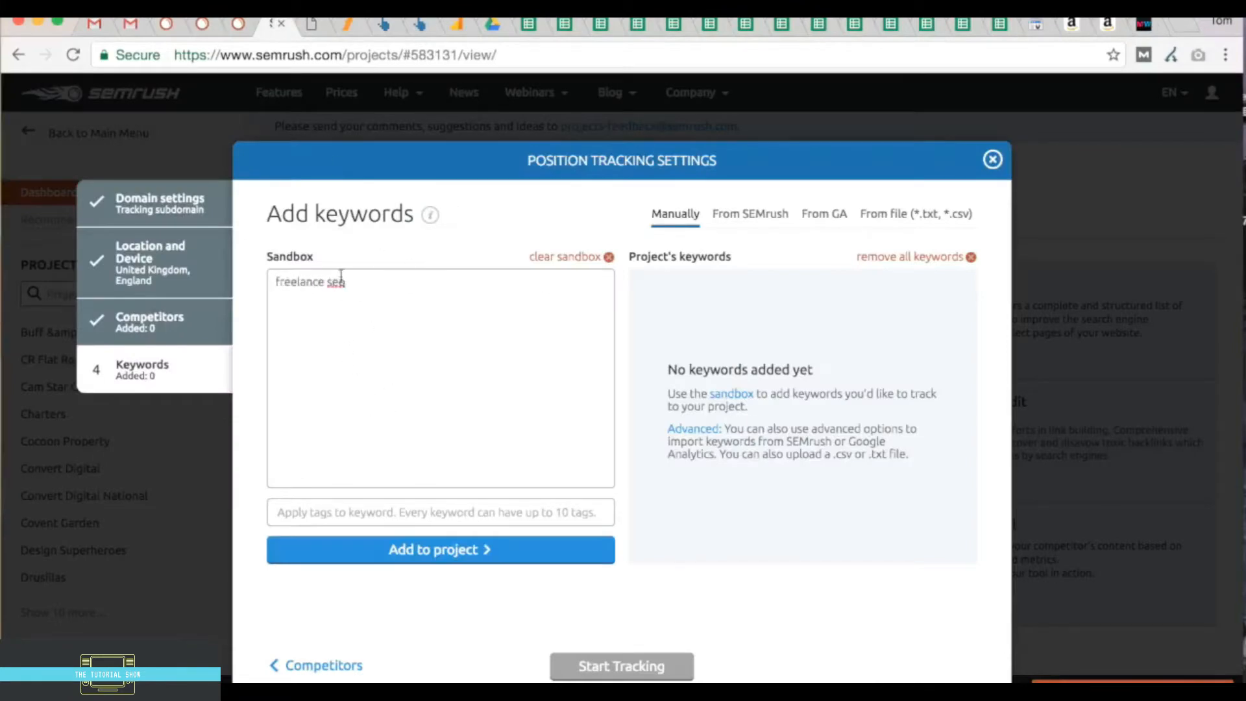
- Copy "seo for estate agents" from the rankings onto the sandbox's second line, without extra text, and add both keywords to the project
click(237, 23)
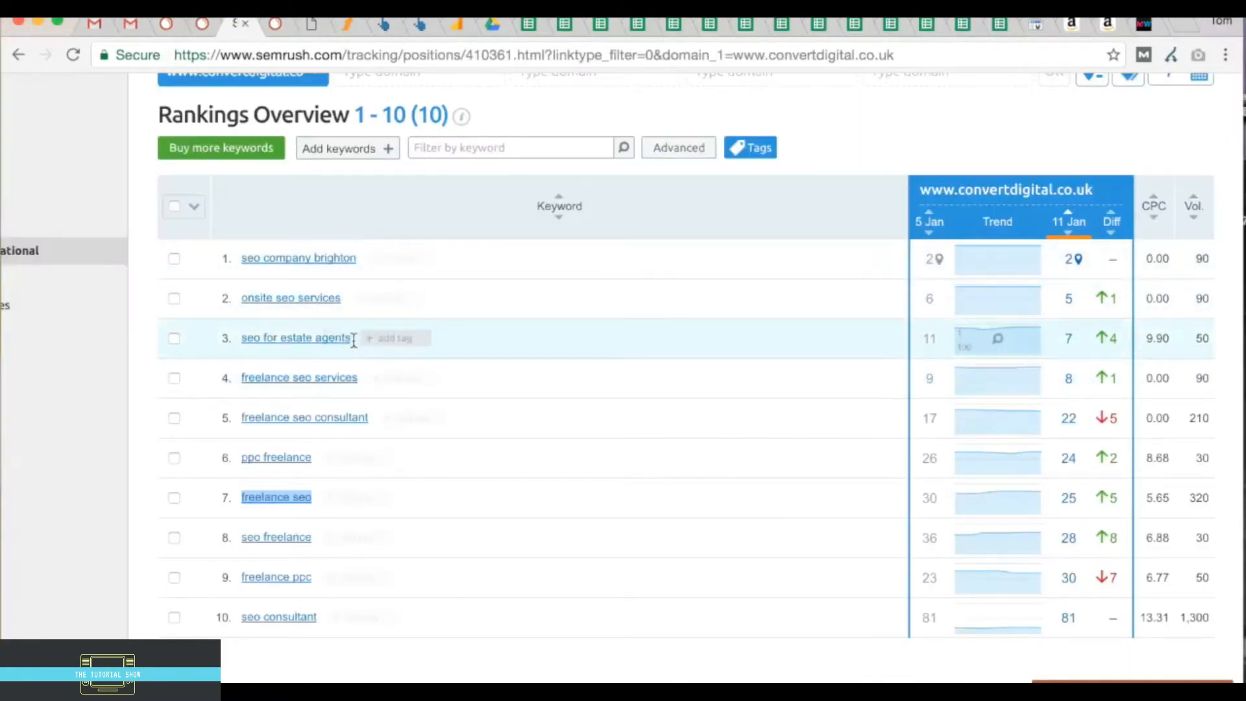
drag(353, 338, 247, 347)
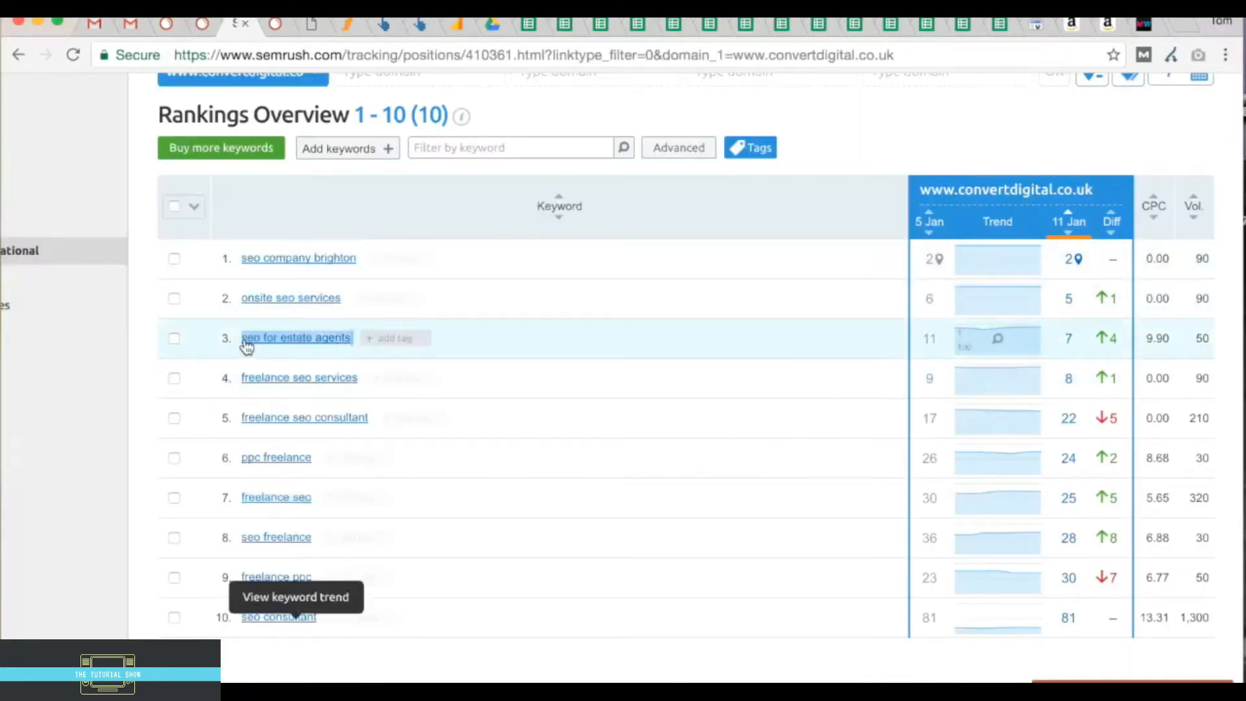
click(279, 26)
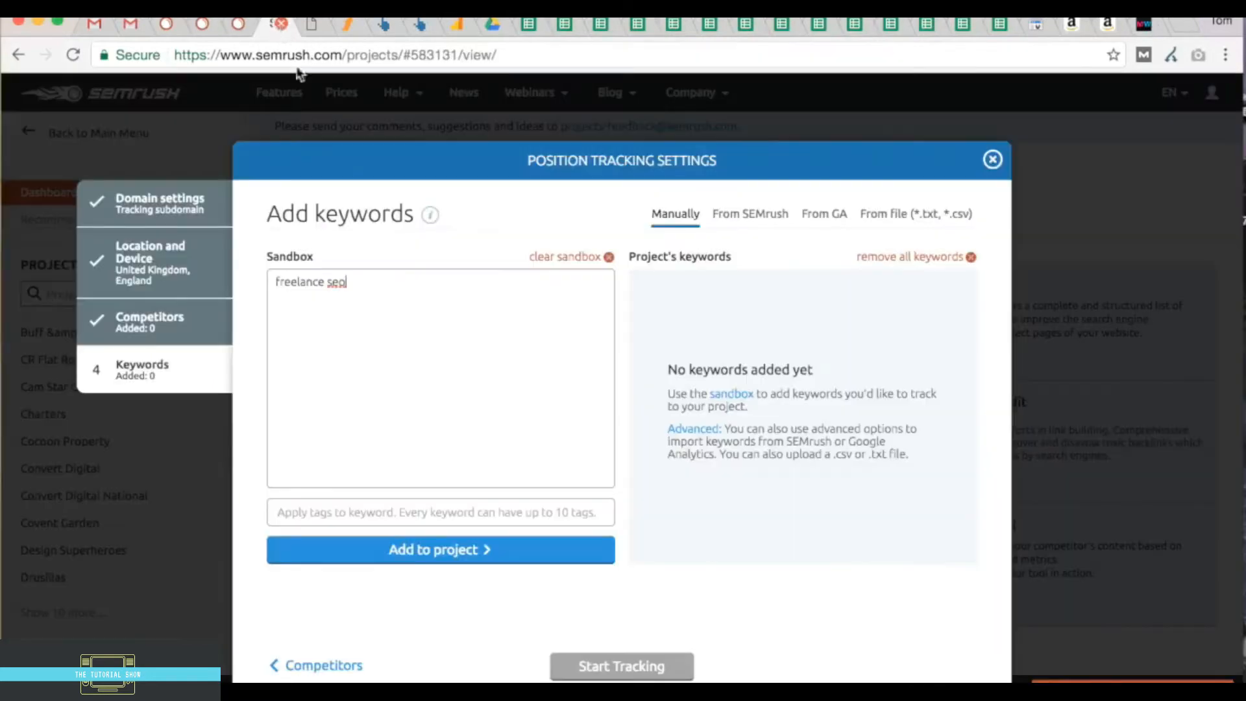
key(Return)
text(seo for estate agentsView keyword trend)
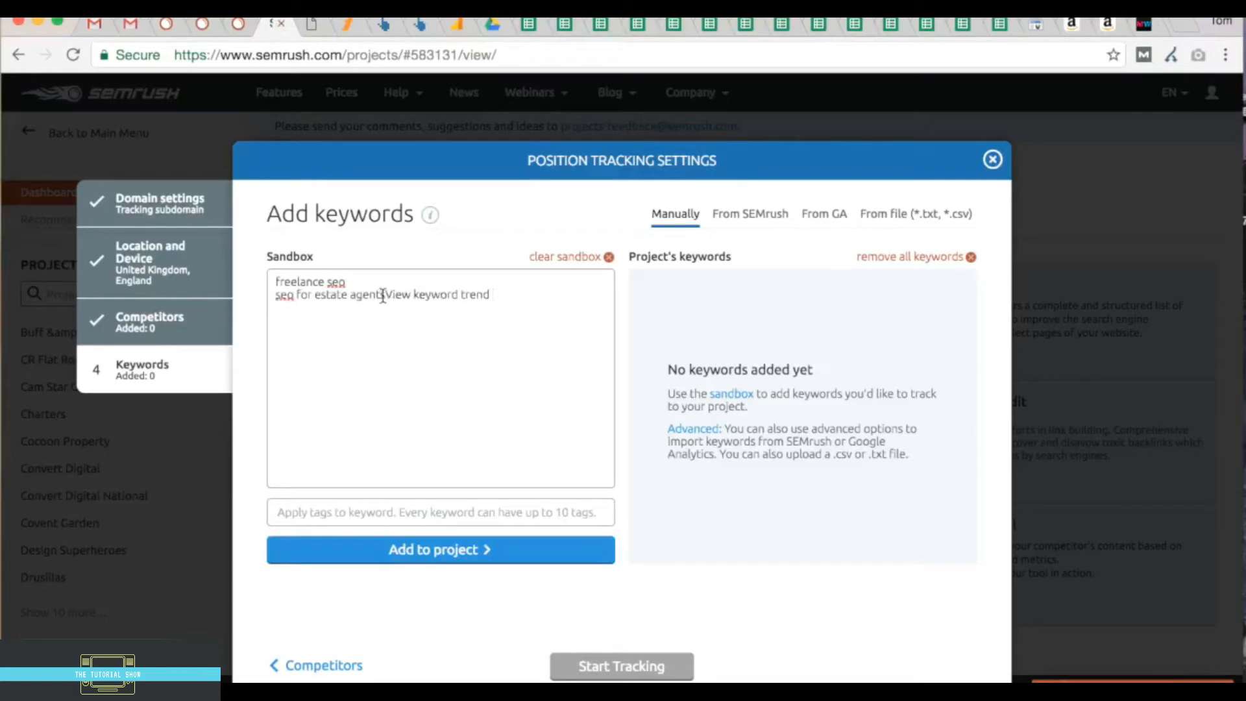
drag(385, 295, 511, 295)
key(BackSpace)
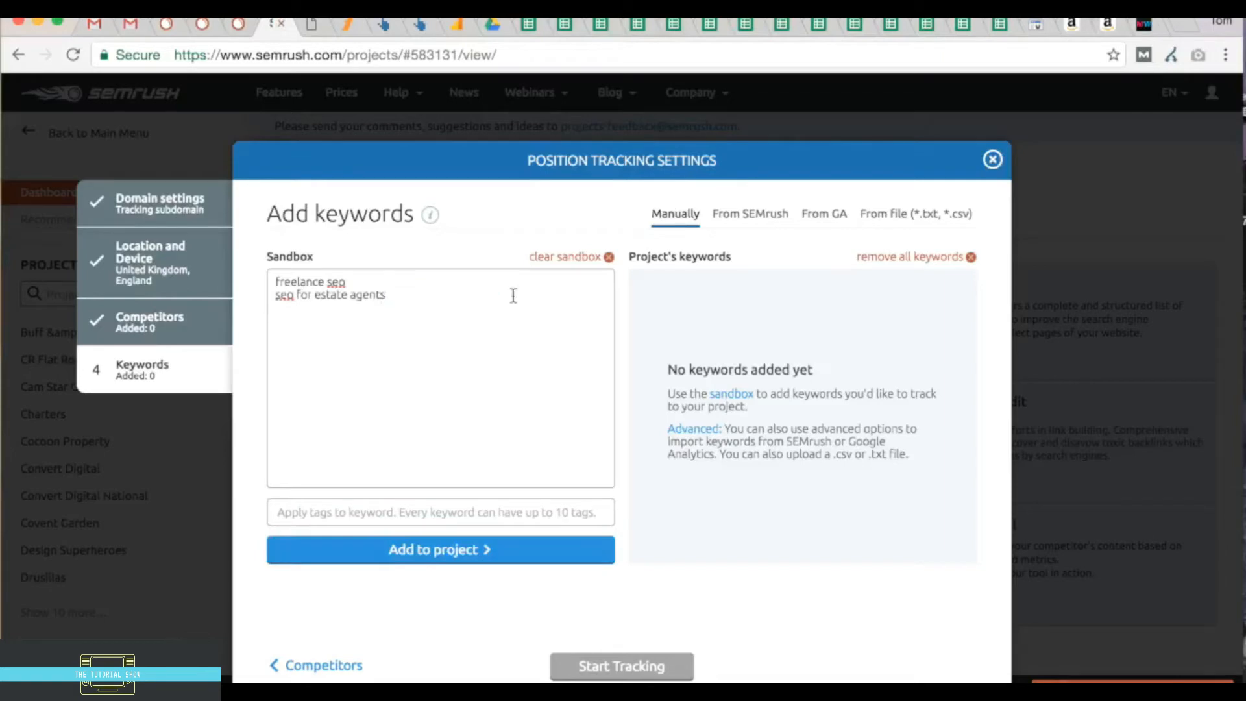
click(445, 562)
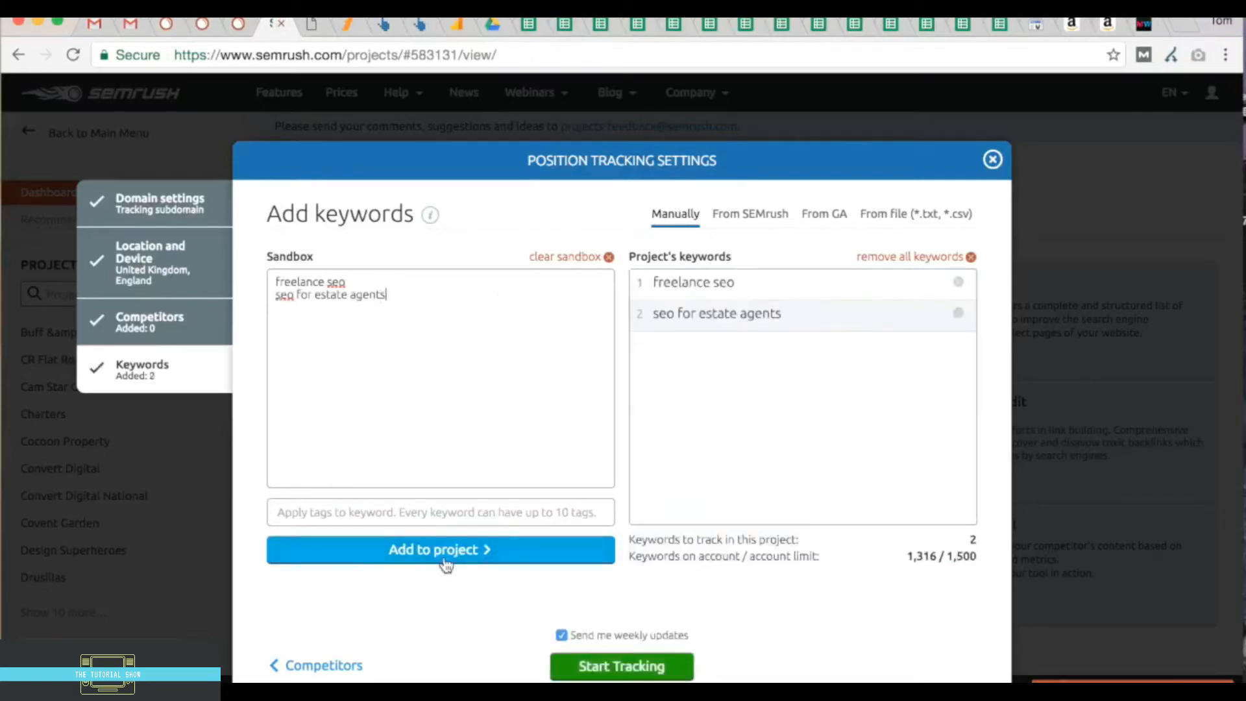
- Start tracking the two added keywords in the national project
click(621, 666)
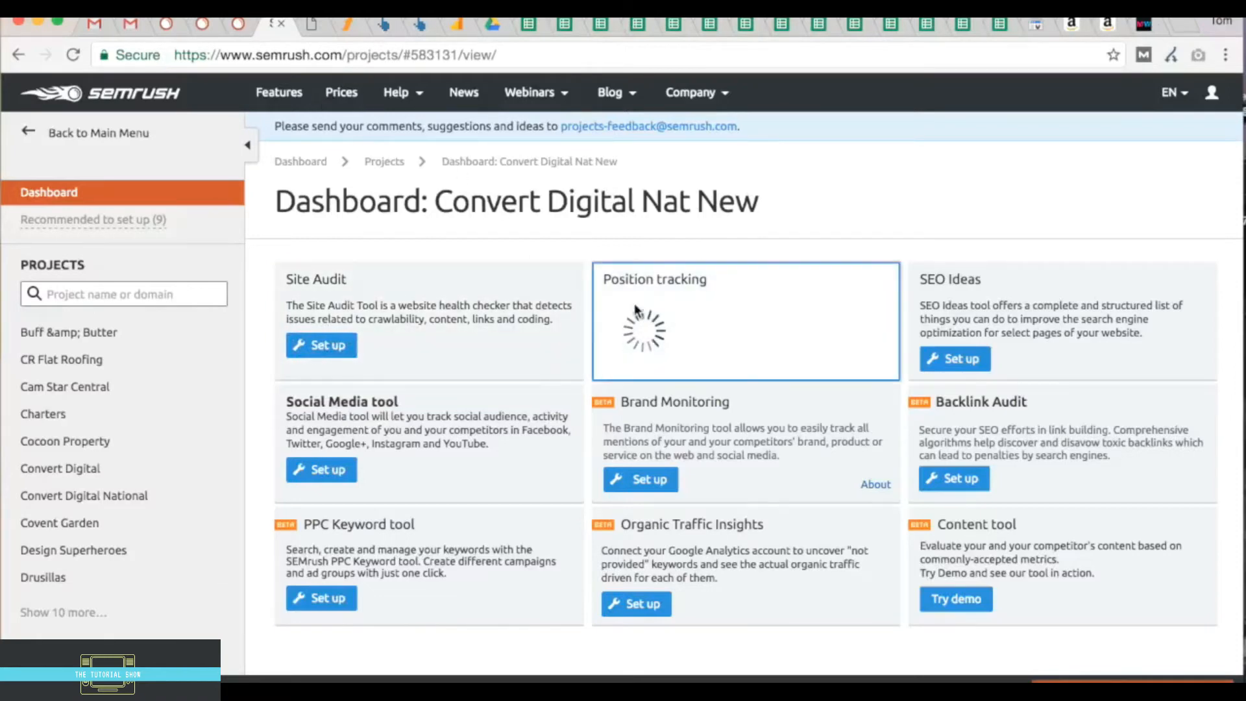
- Find the already open Convert Digital campaign for Brighton and show its keyword rankings
click(240, 31)
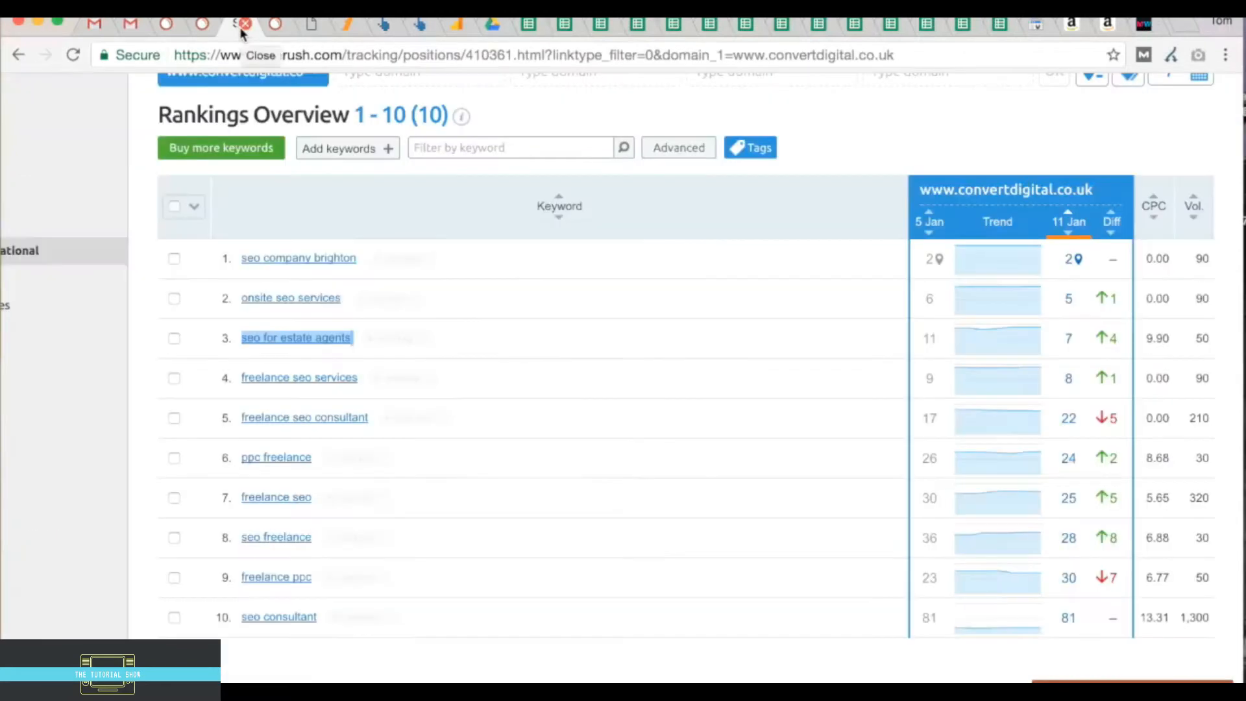
click(200, 26)
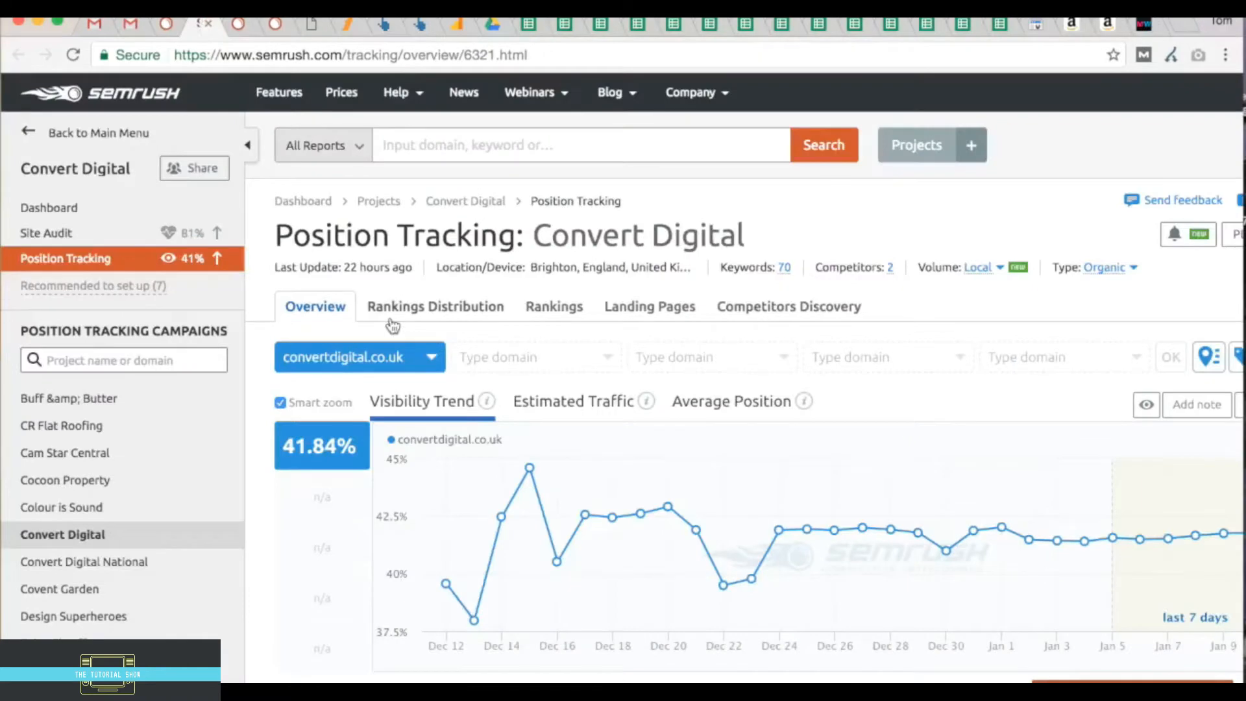
click(535, 311)
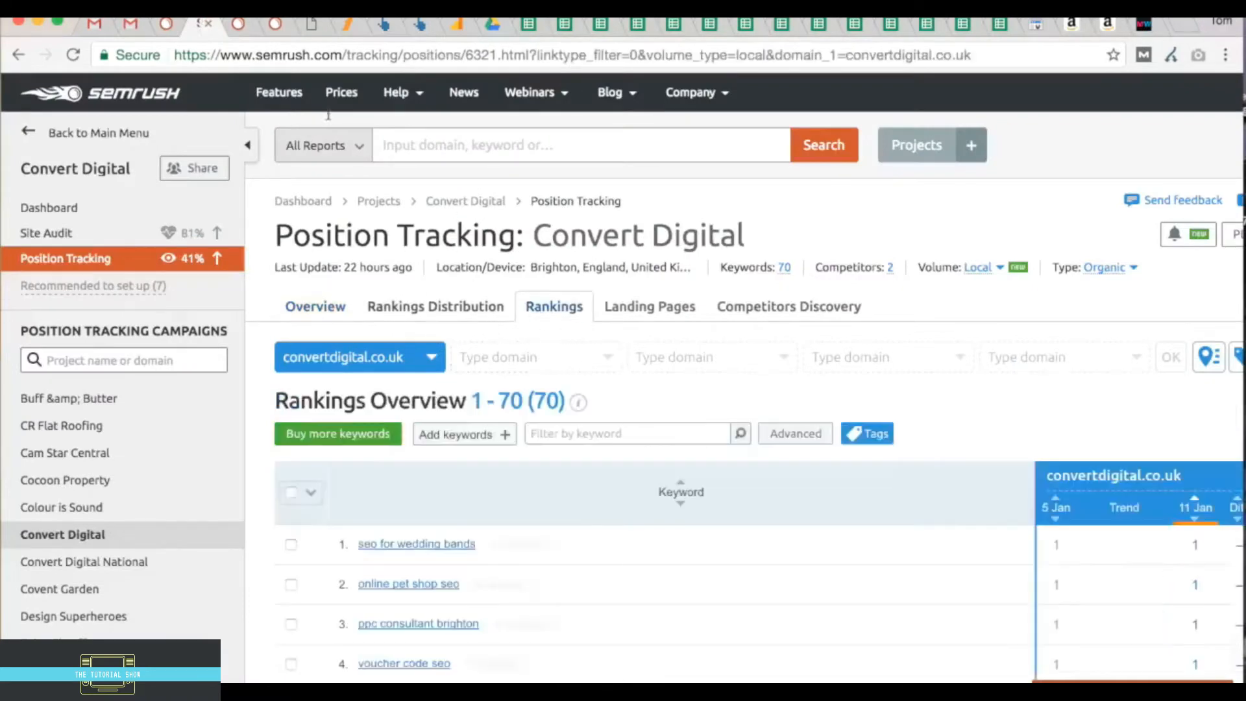
- Return to the new national project, open the list of all projects and begin adding another project
click(275, 27)
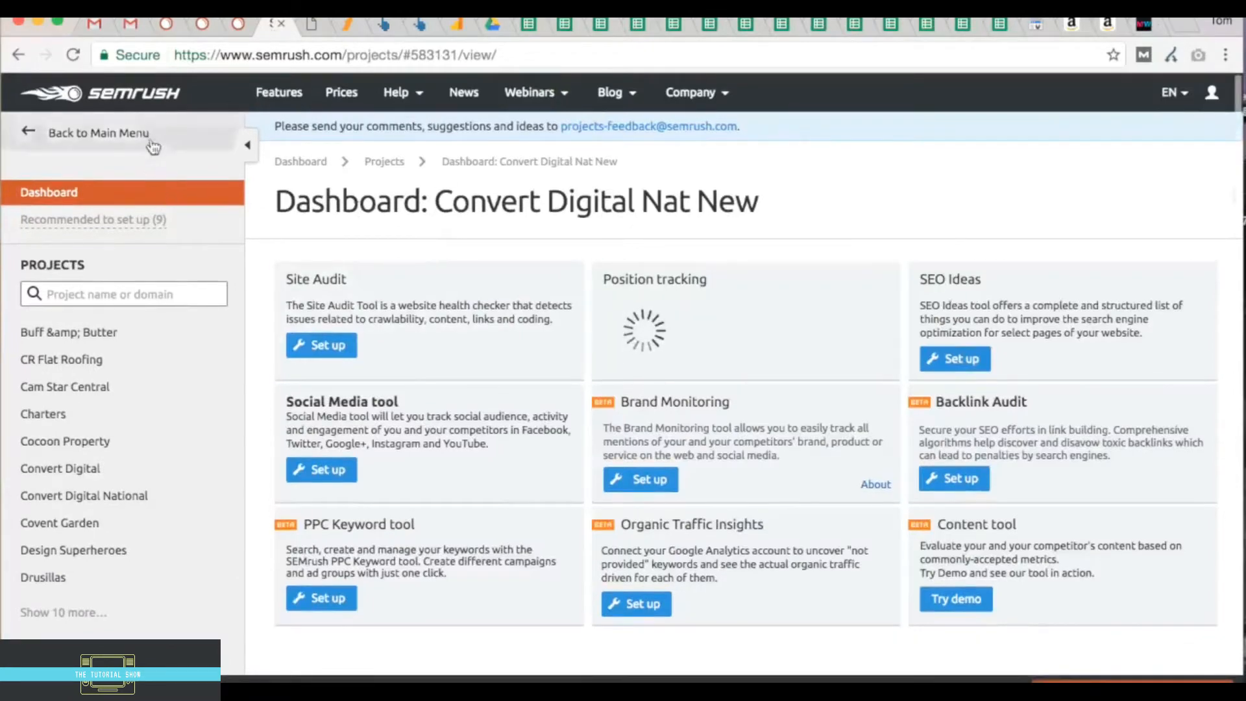
click(144, 103)
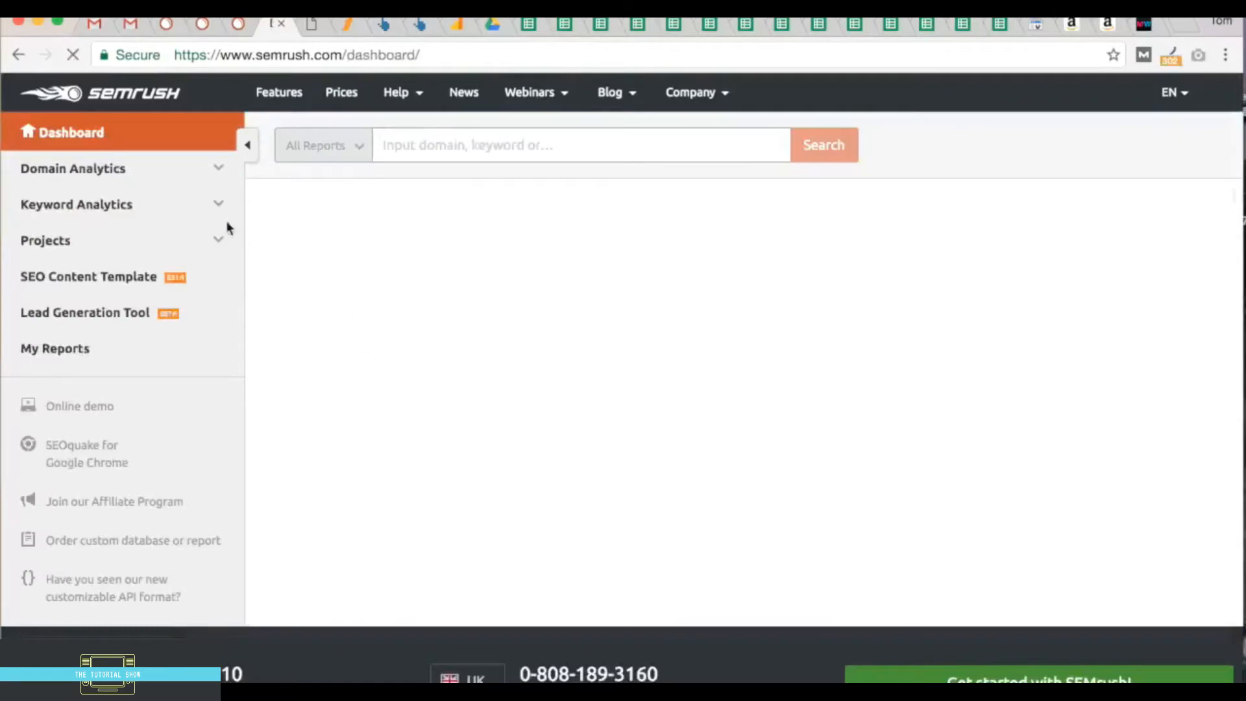
click(97, 245)
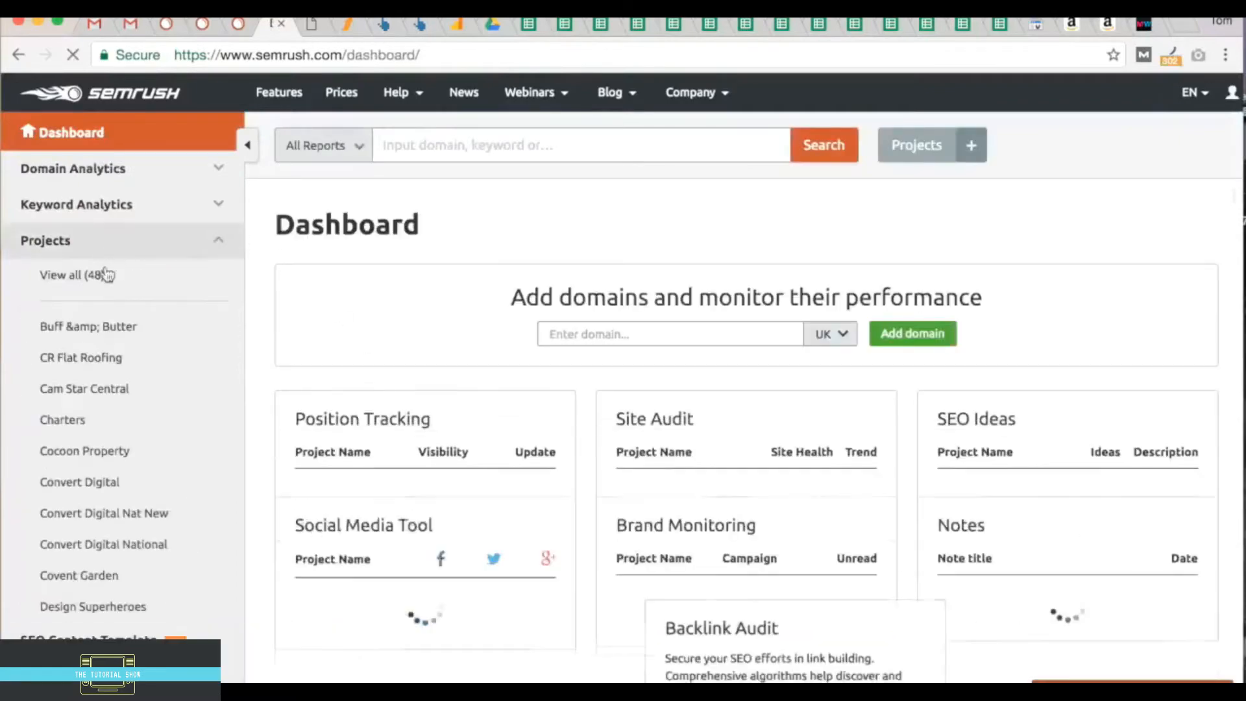
click(90, 274)
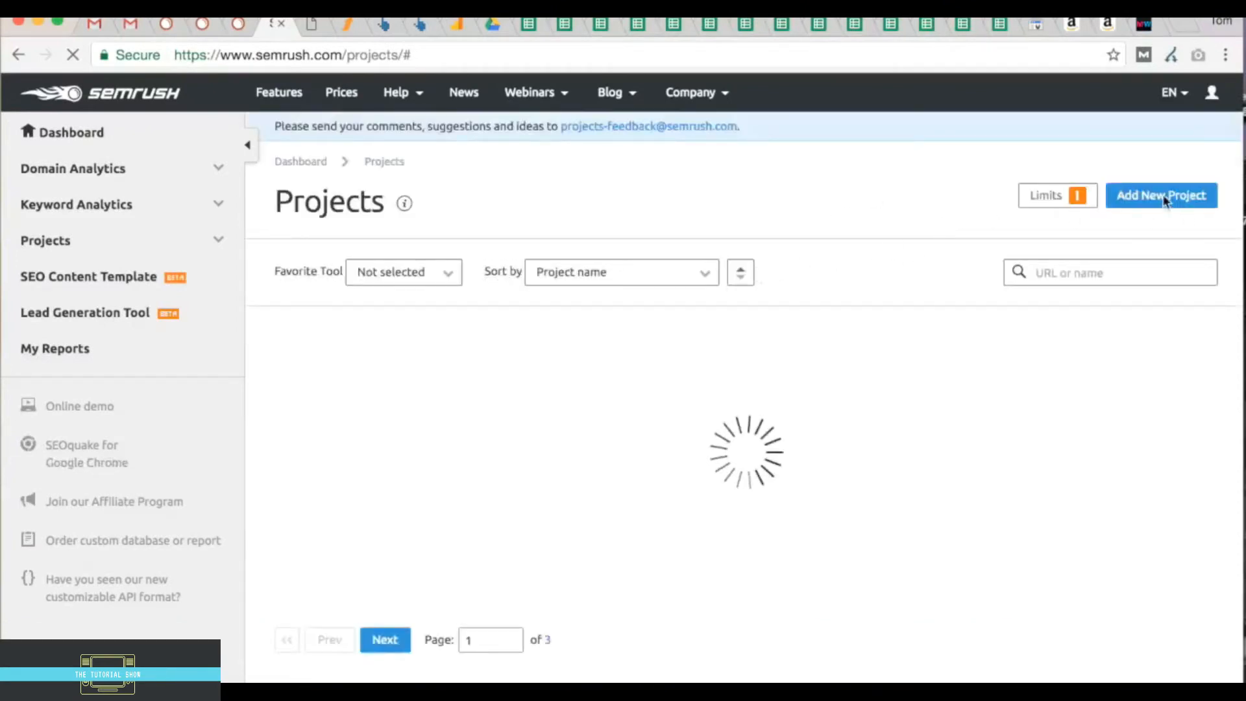
click(1162, 196)
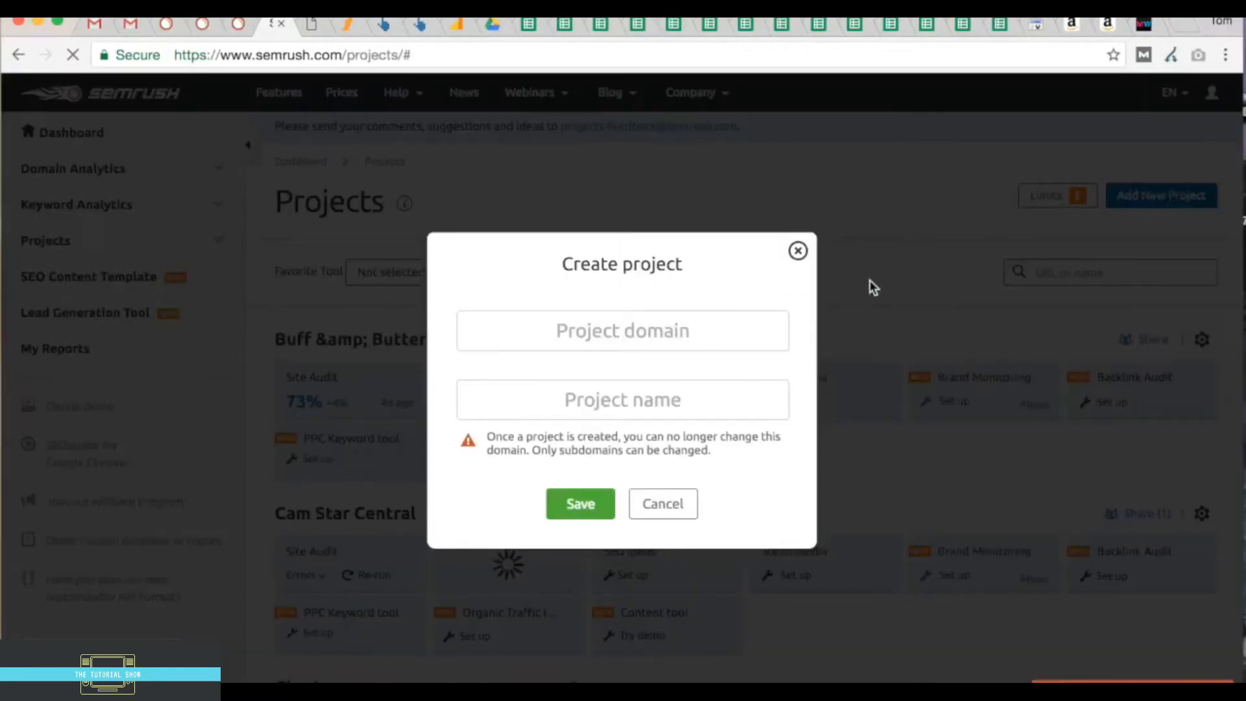
key(ctrl+v)
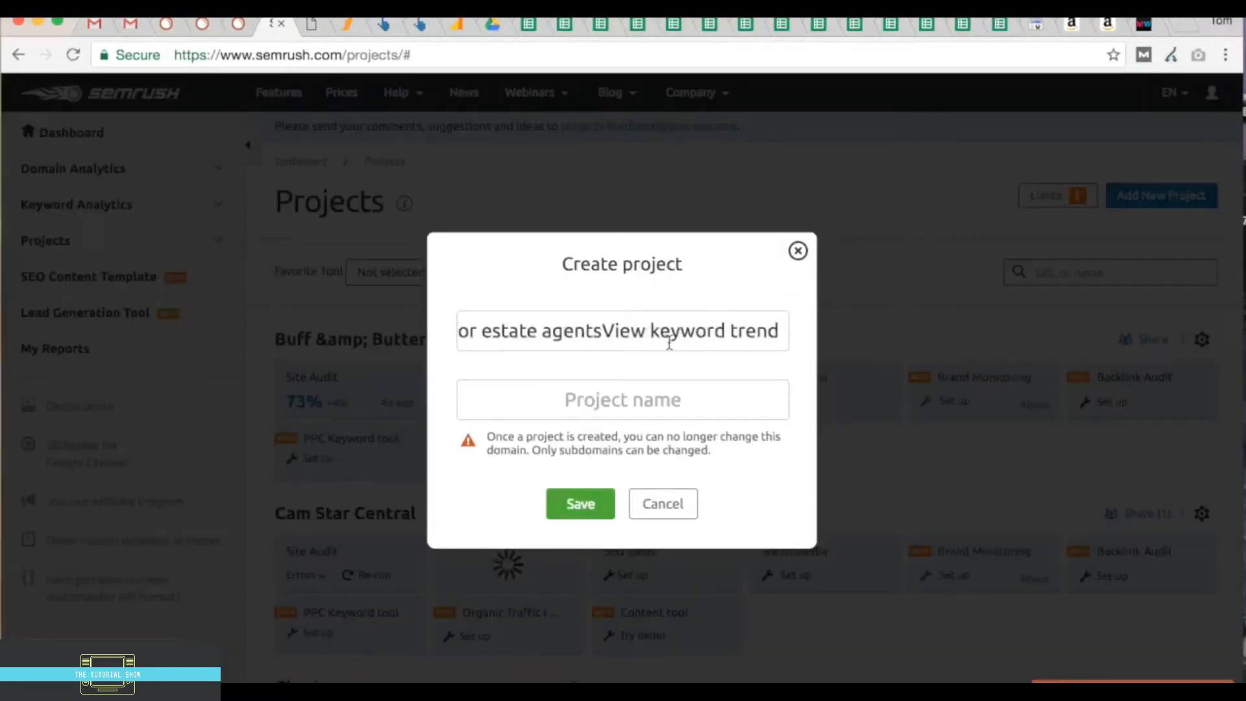
key(ctrl+z)
click(315, 26)
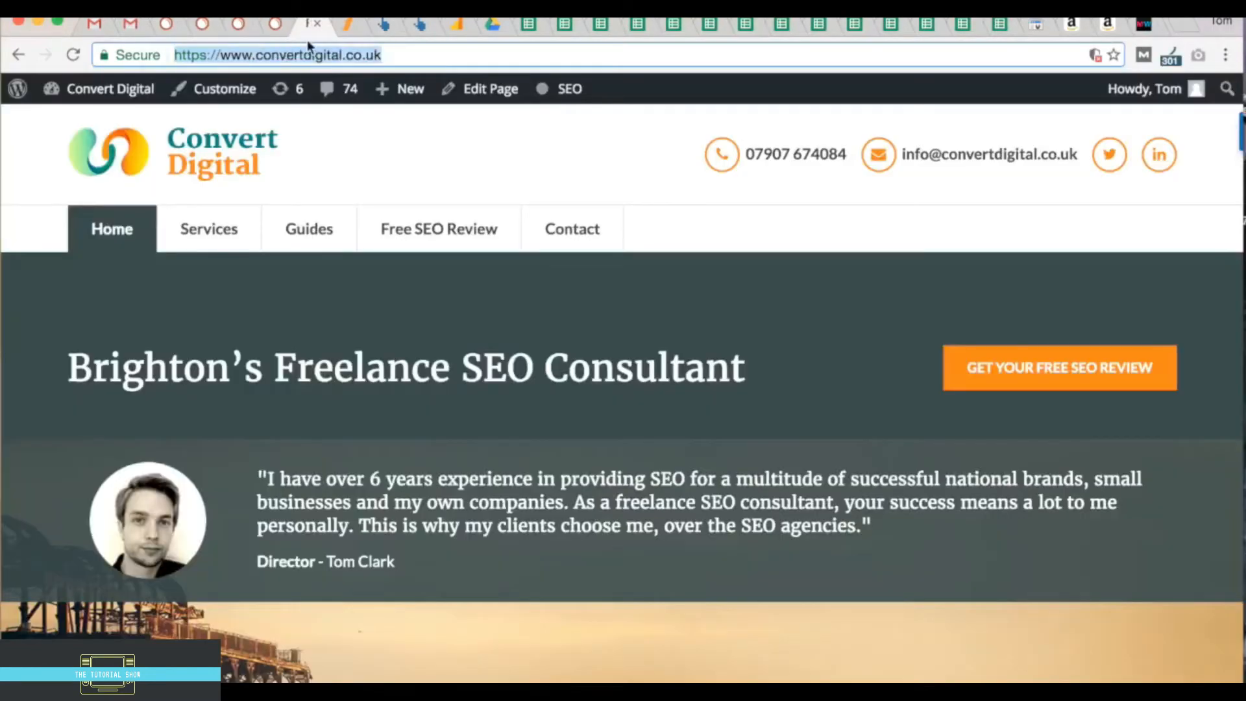
click(272, 26)
text(https://www.convertdigital.co.uk/)
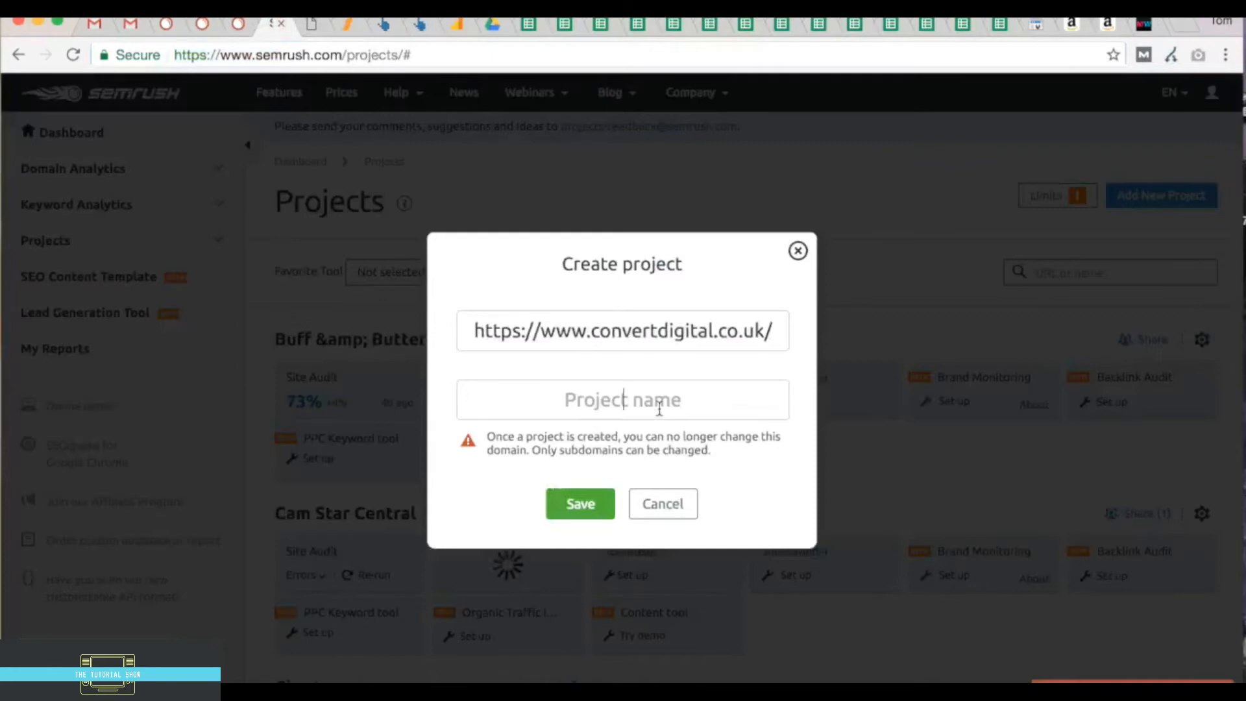
- Name the project "Convert Digital Brighton NEW" and save it
text(Convert Di)
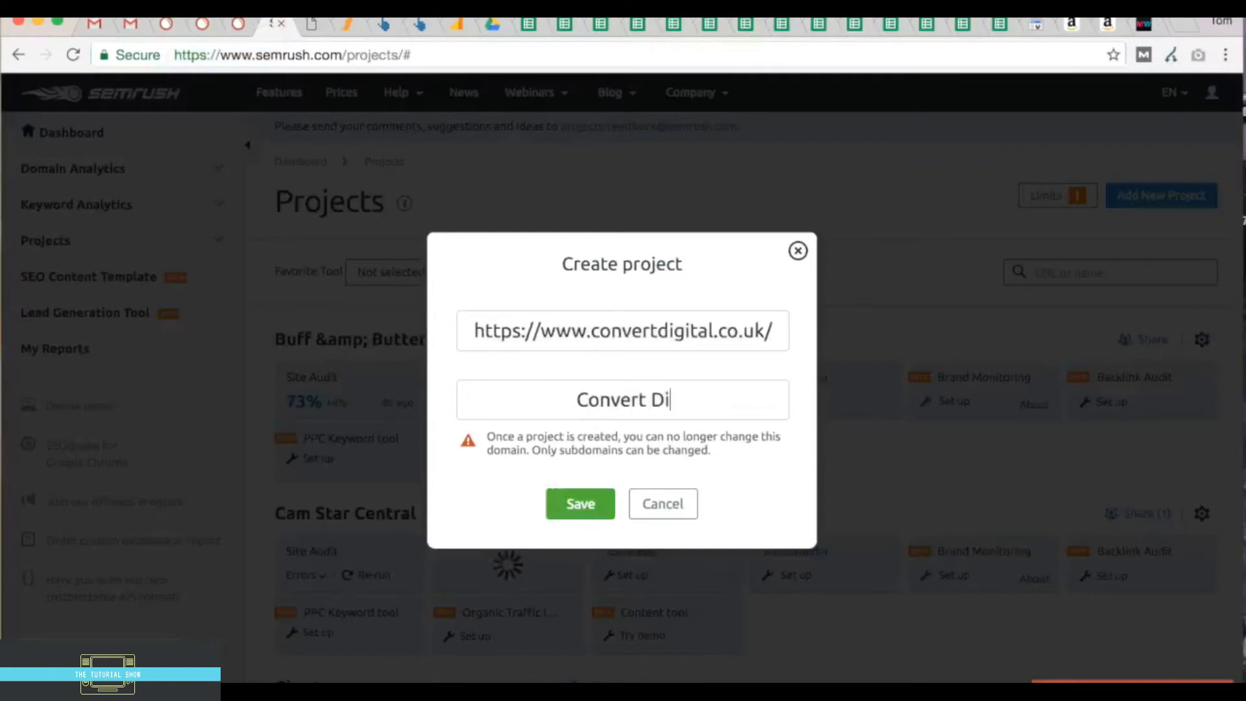
text(gital )
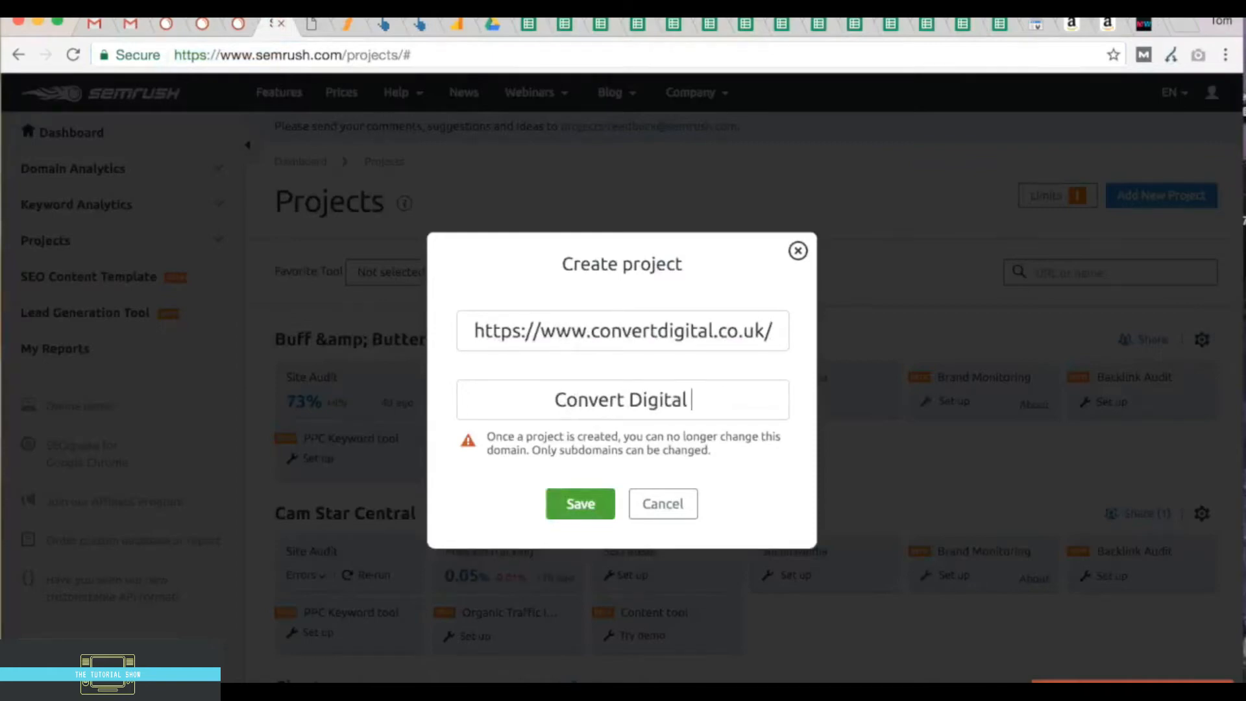
text(Brighton NE)
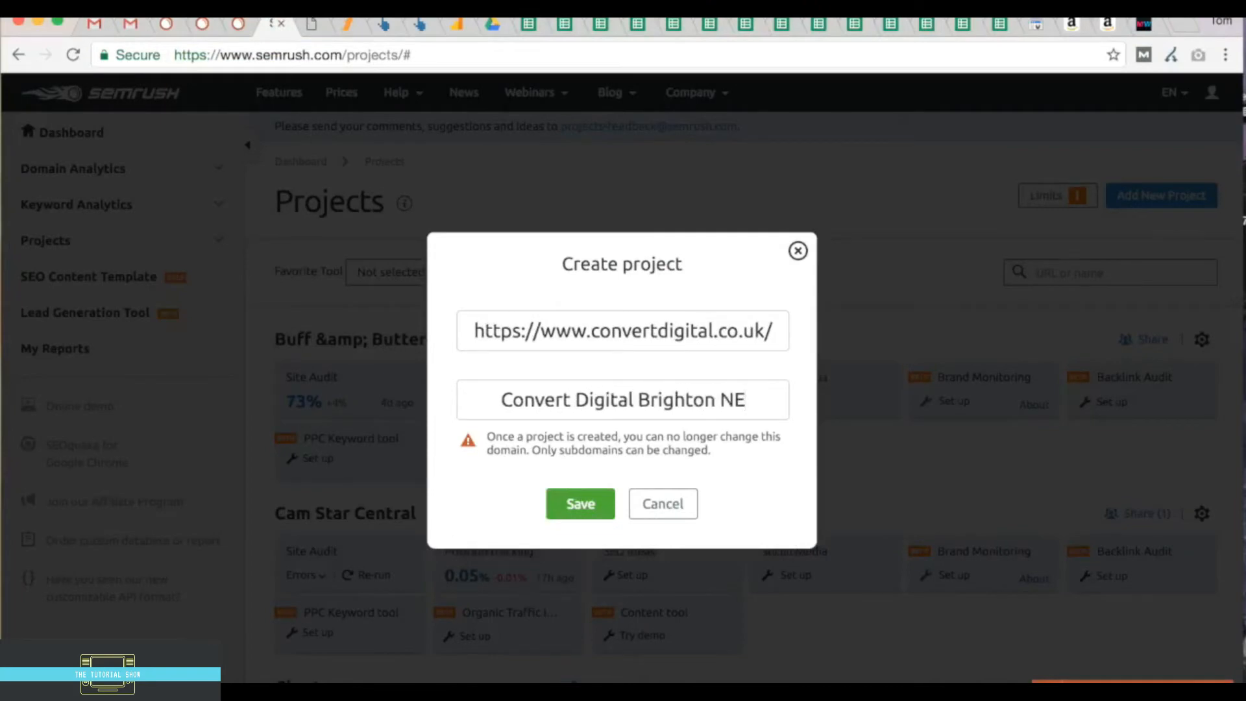
text(W)
click(588, 505)
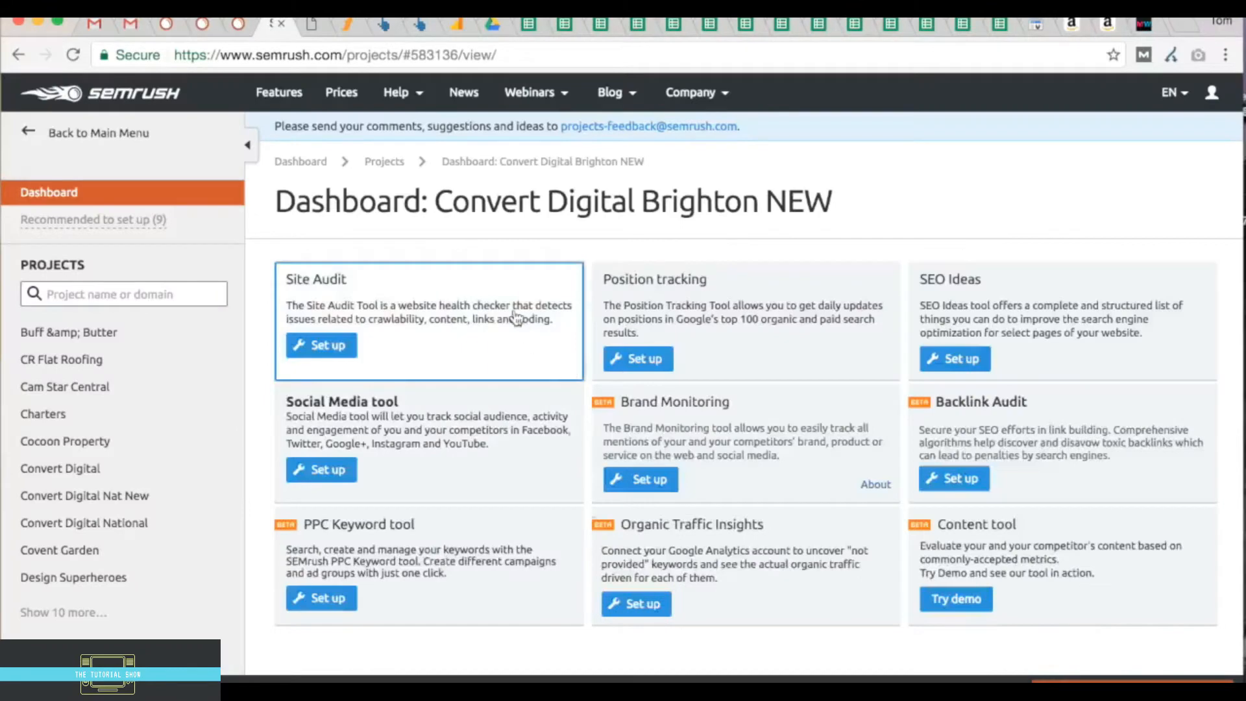
- Begin the position tracking setup for the Brighton project and choose United Kingdom as country and England as region
click(635, 362)
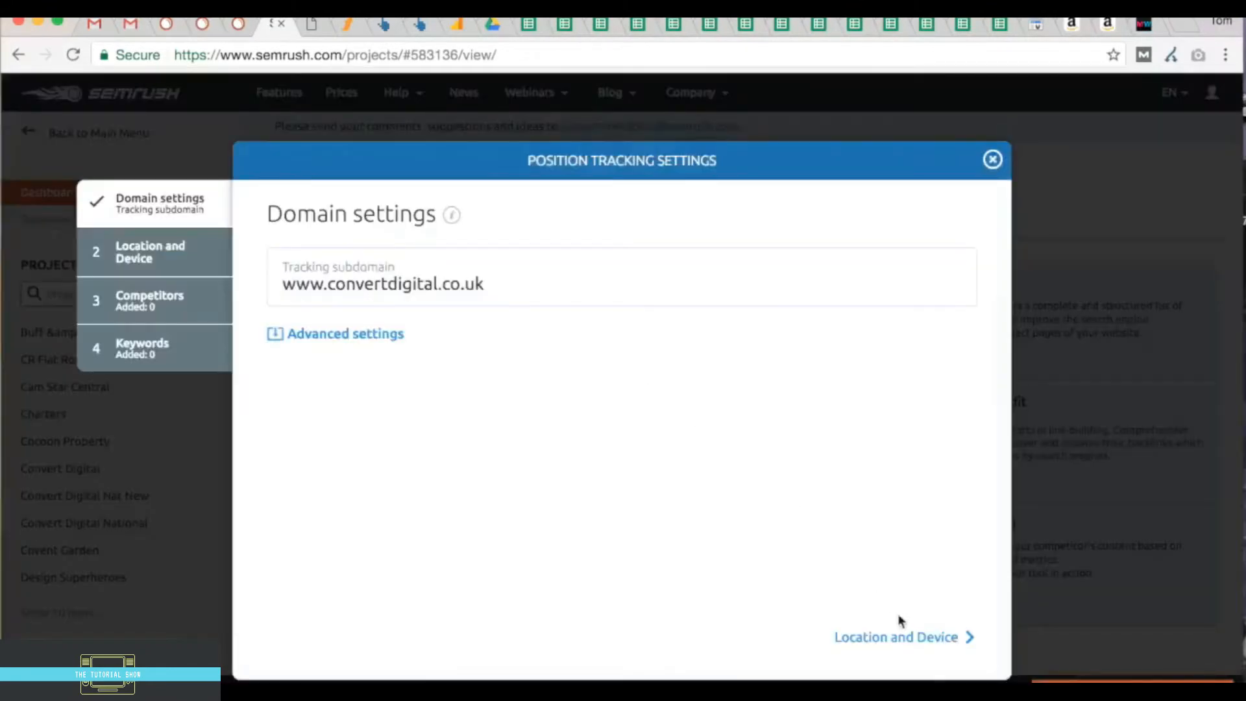
click(915, 639)
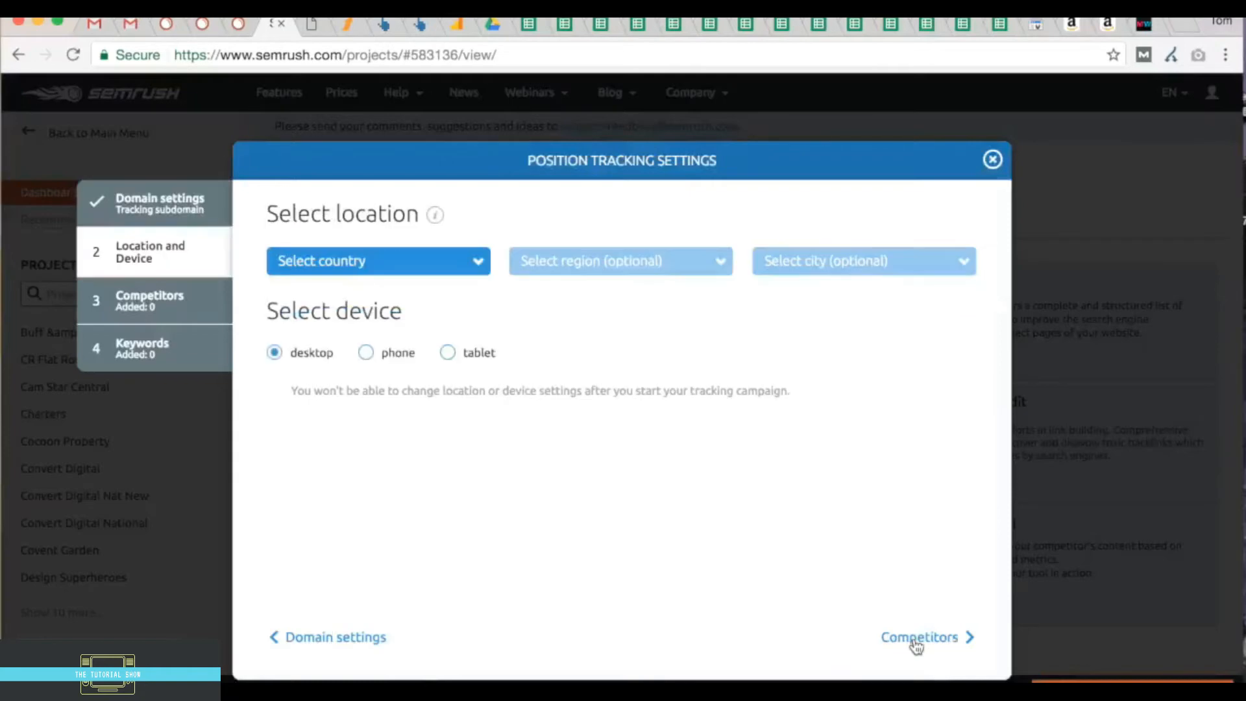
click(359, 266)
click(307, 367)
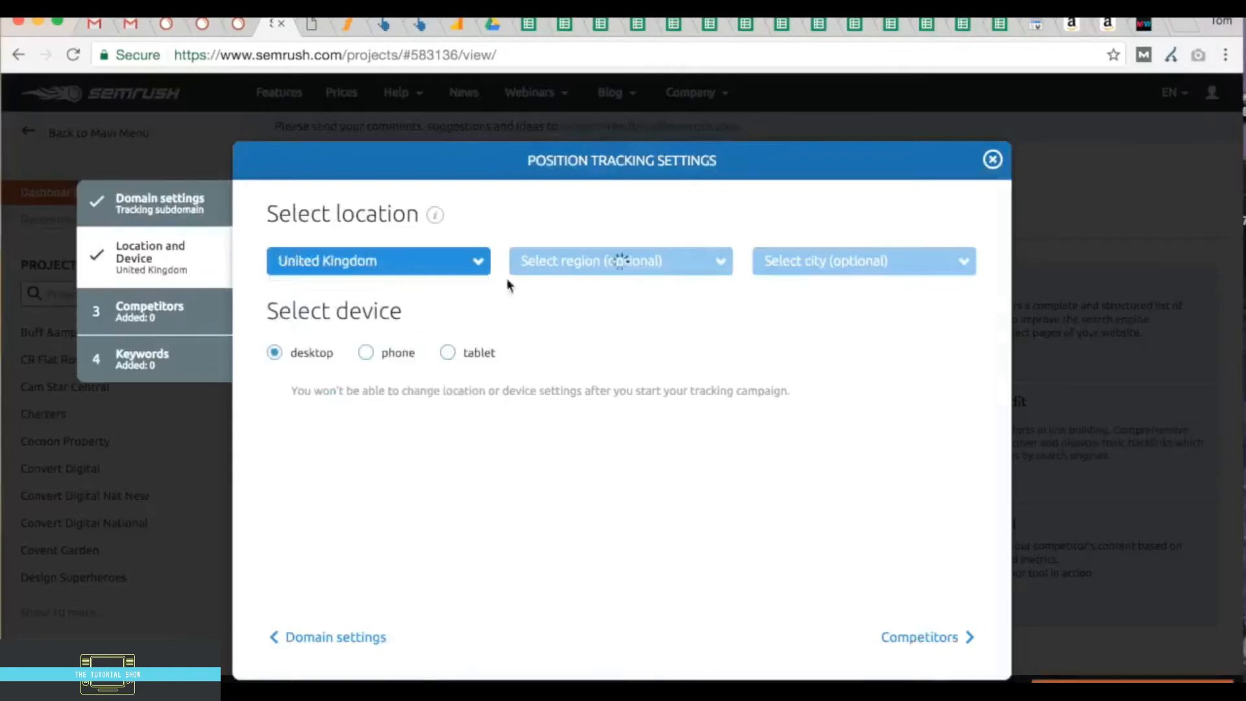
click(545, 266)
click(545, 321)
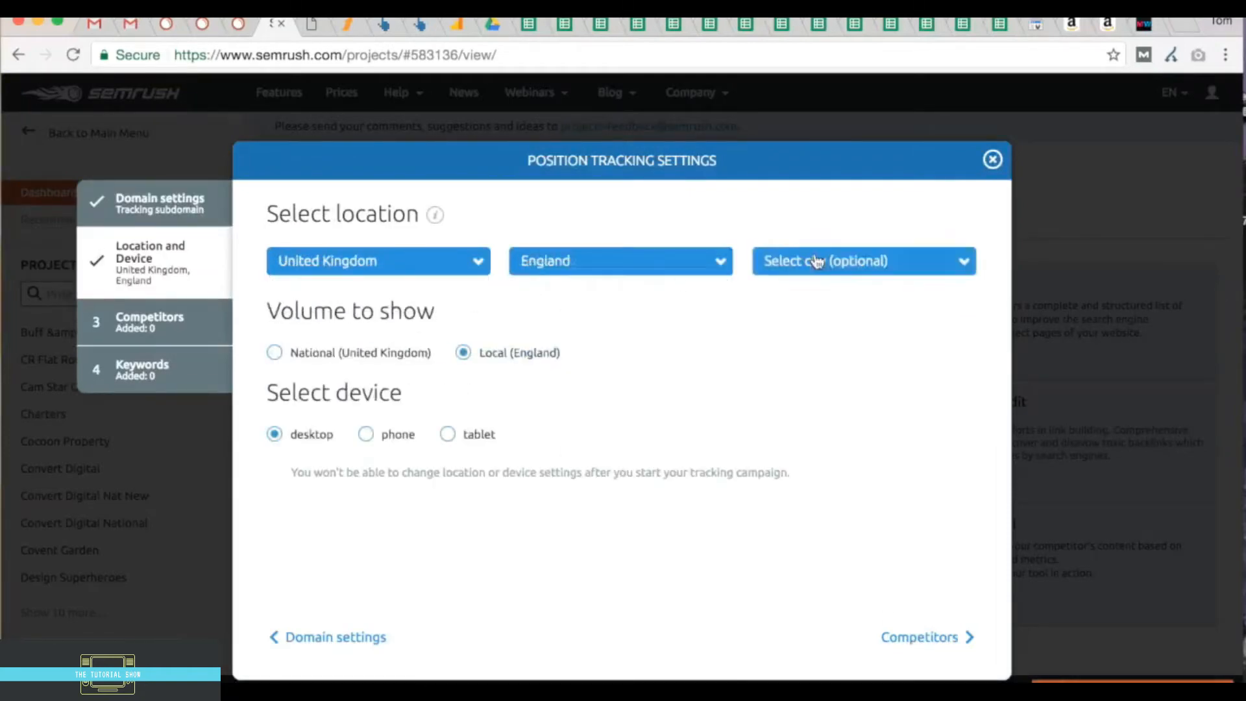
- Set the tracking city to Brighton and continue to the keywords without adding competitors
click(816, 261)
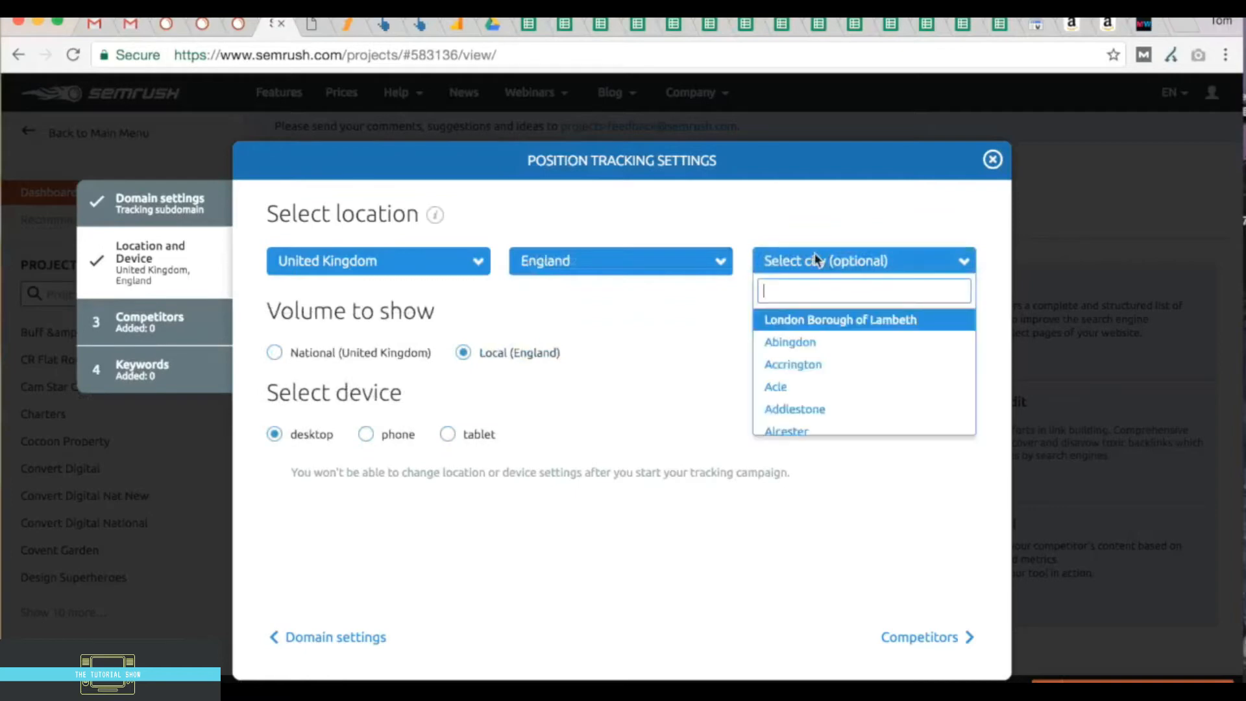
text(bright)
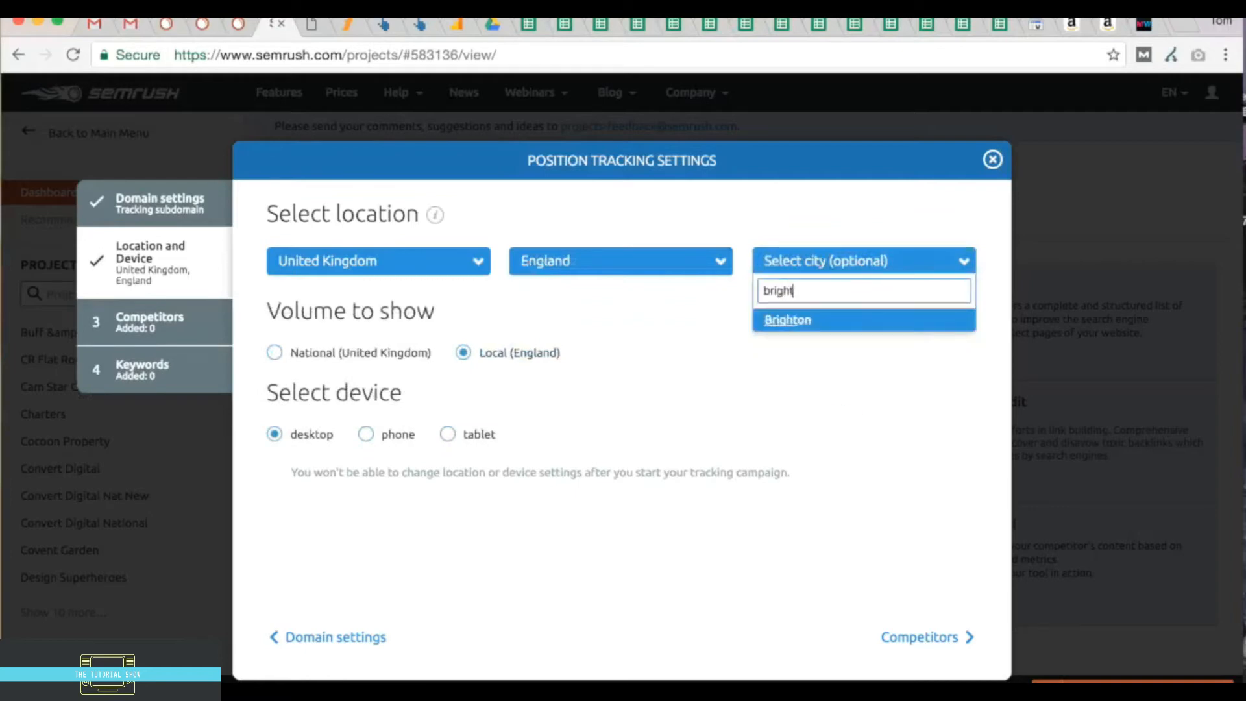
click(782, 319)
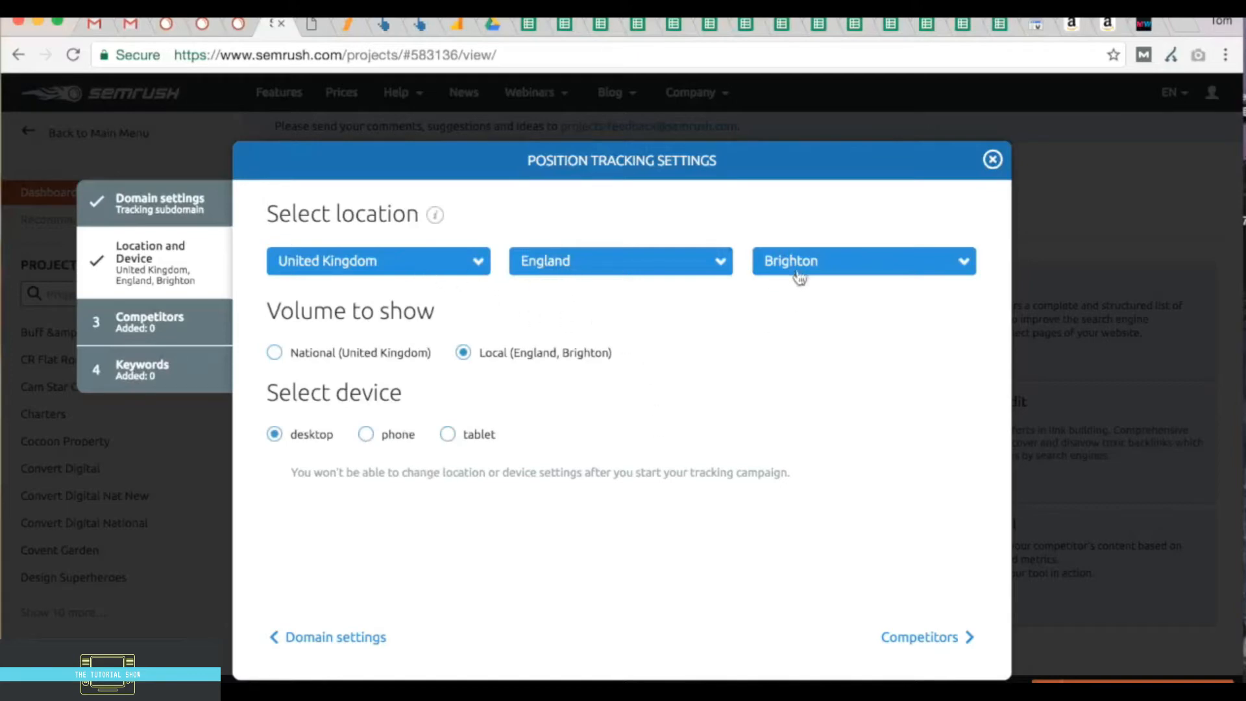
click(904, 639)
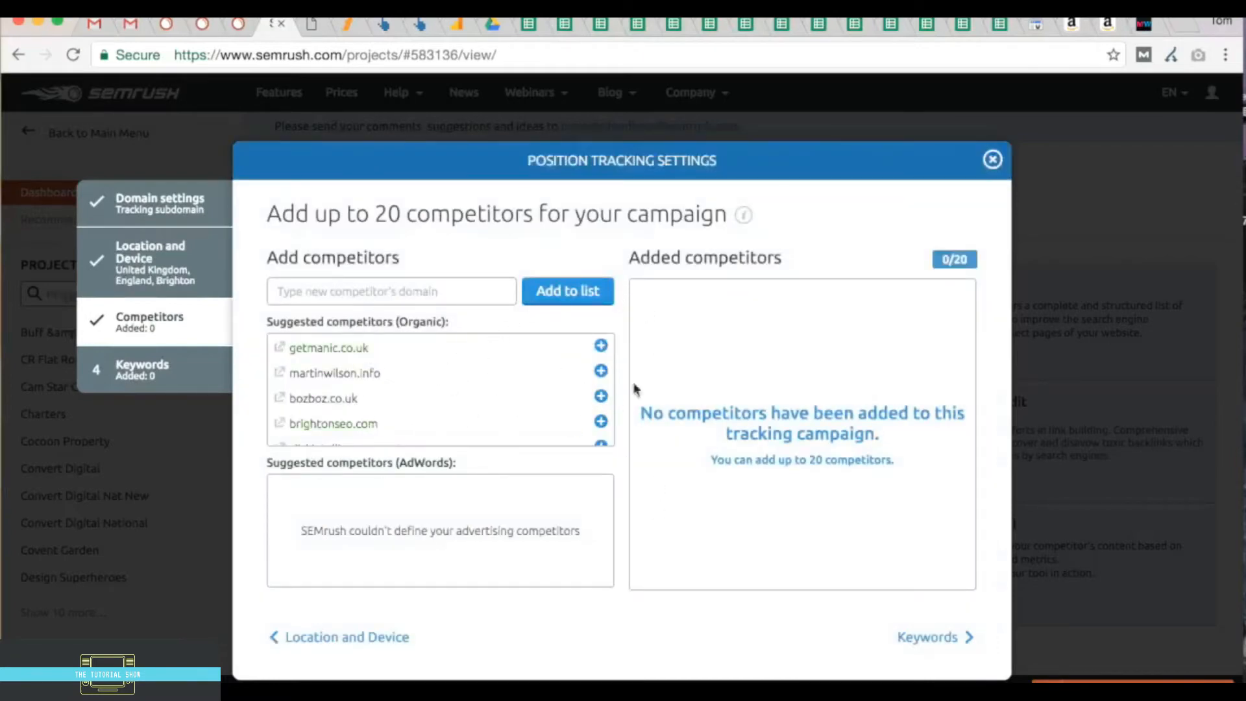
click(922, 641)
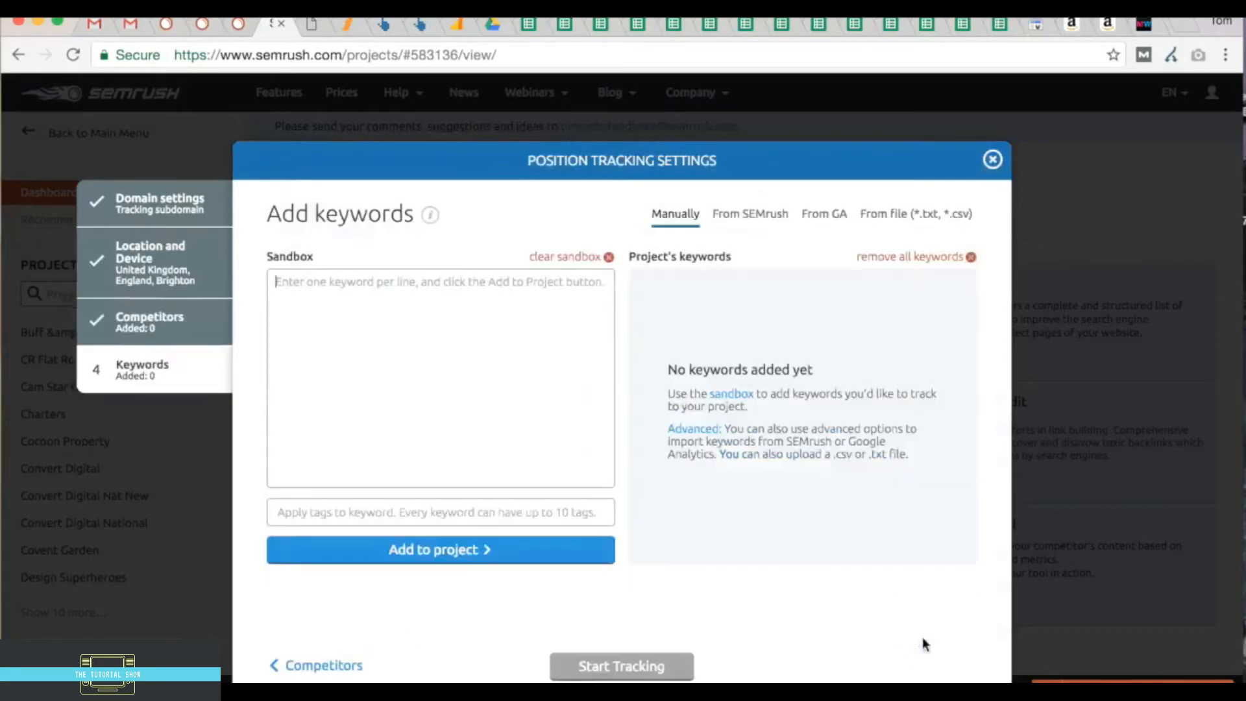
- Look through the keyword rankings of the existing Convert Digital campaign for suitable Brighton keywords
click(241, 25)
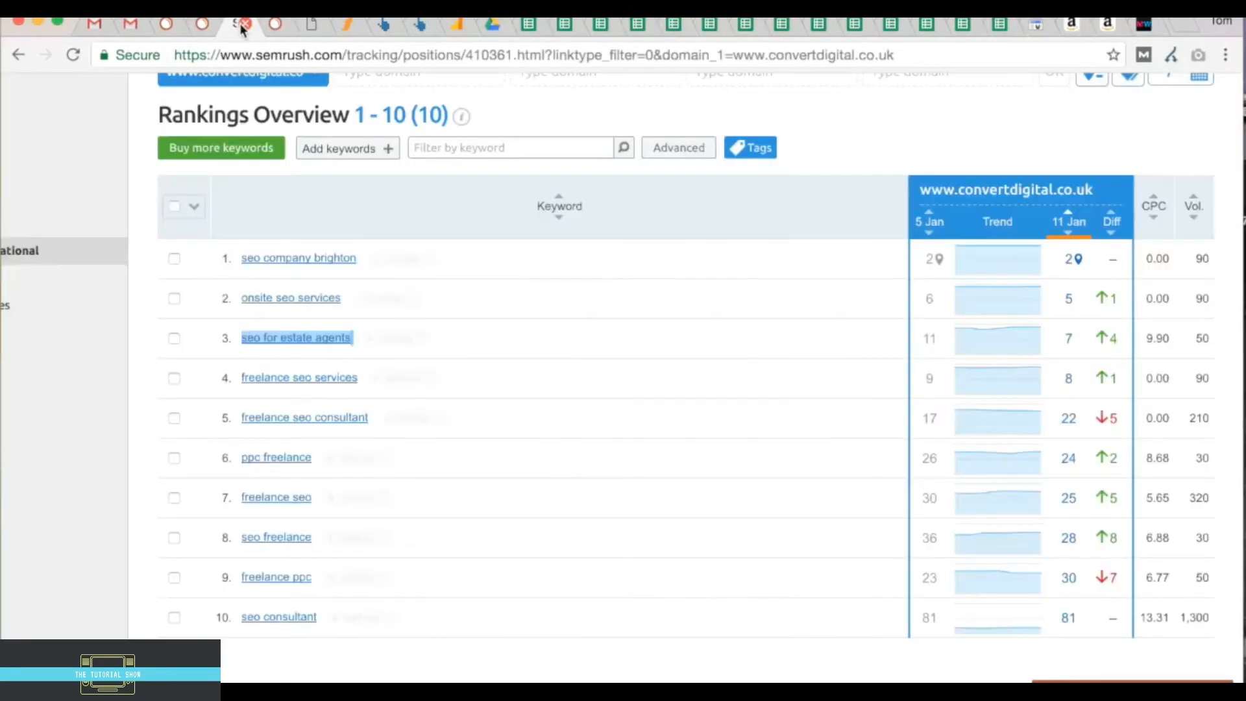
click(203, 24)
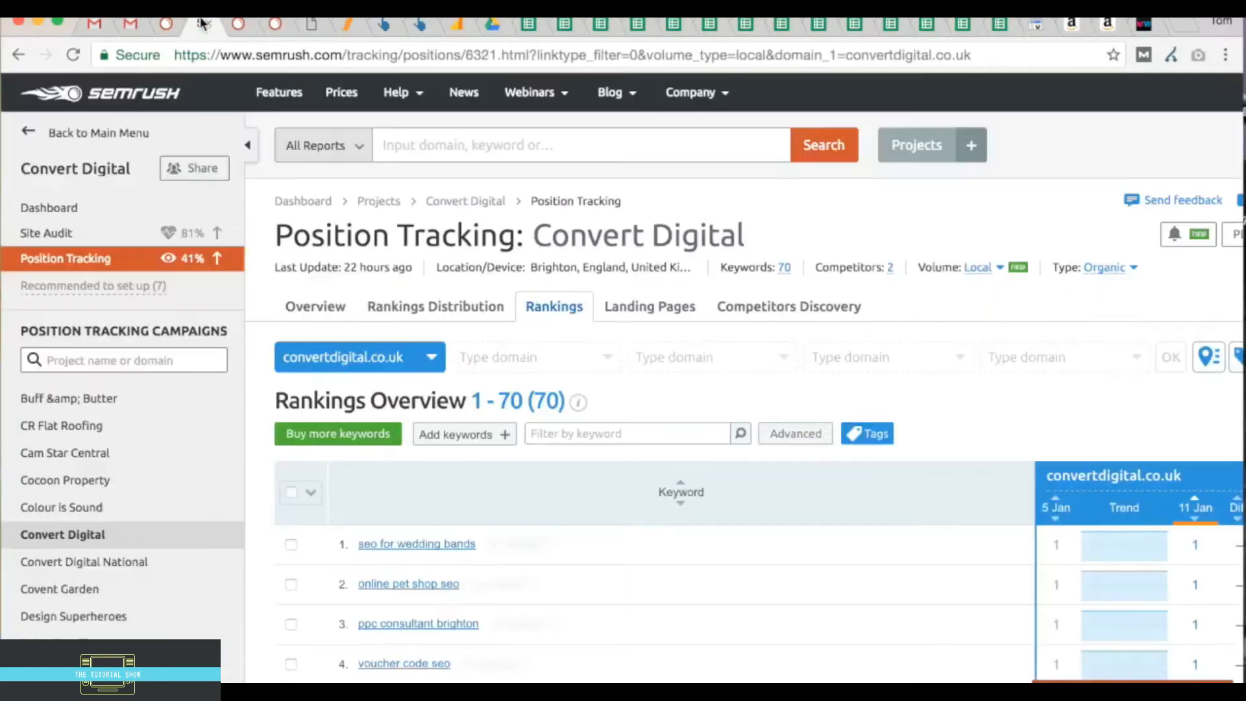
scroll(423, 363, down, 2)
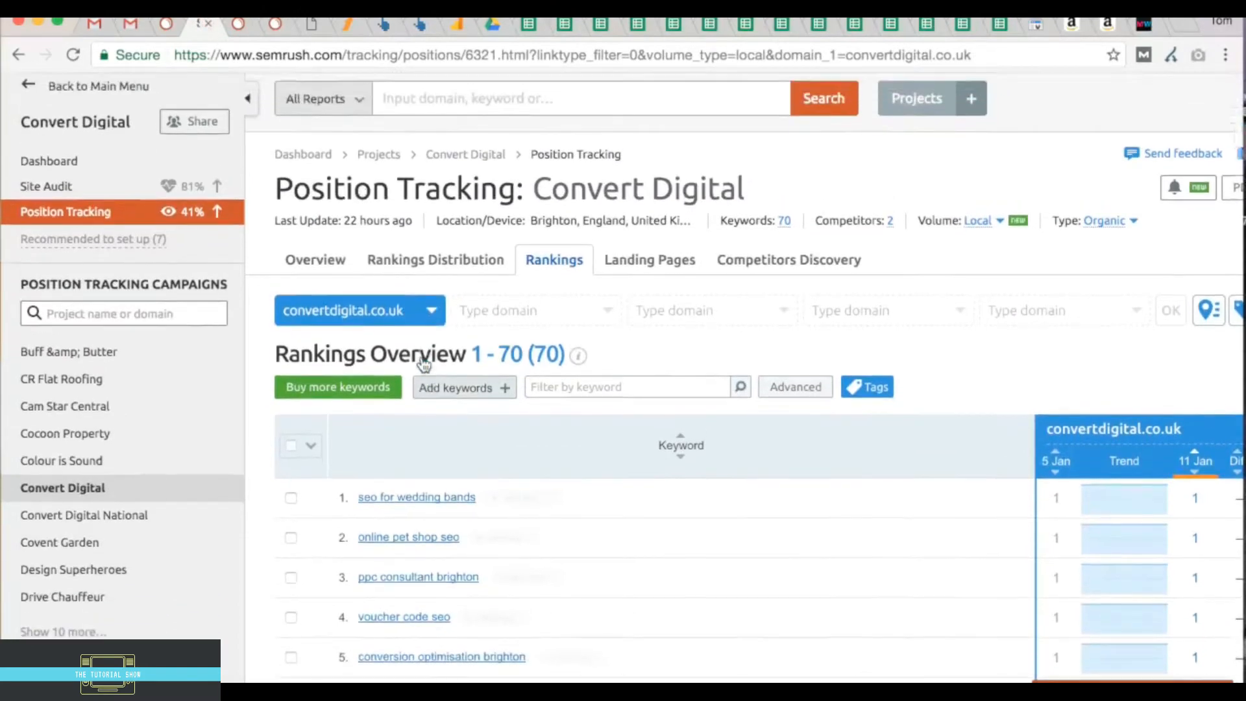
scroll(423, 363, down, 2)
scroll(422, 357, down, 2)
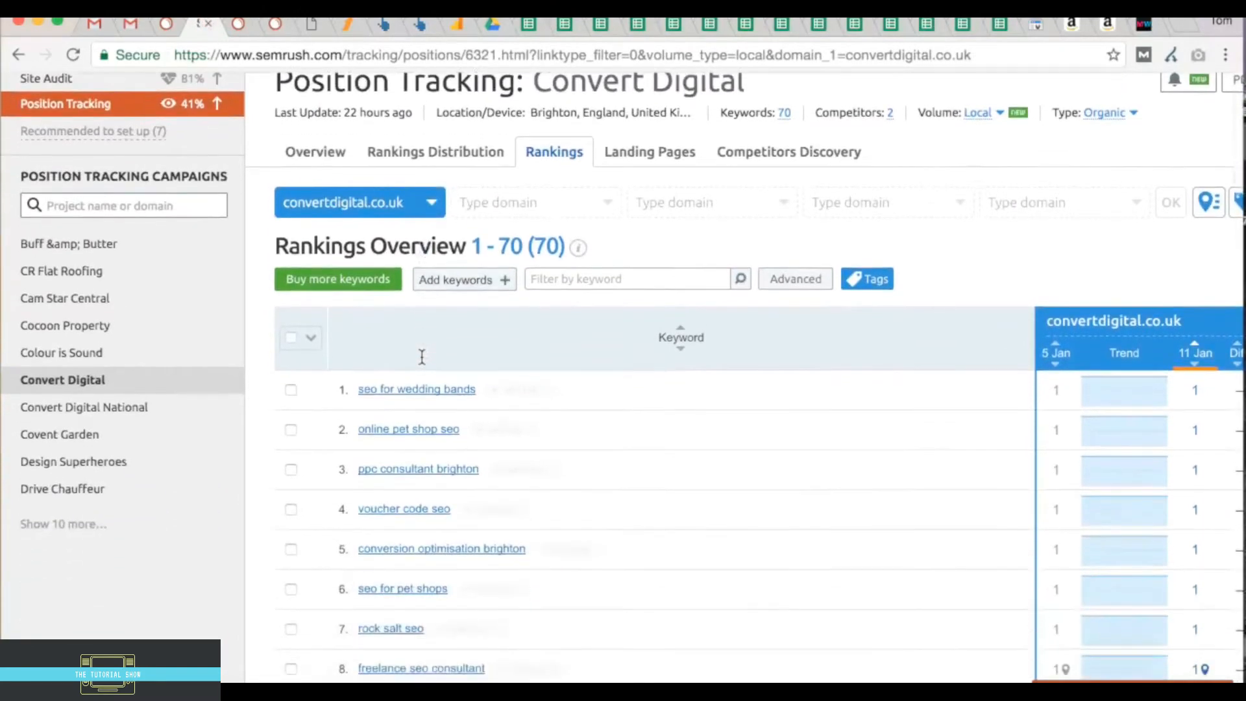
scroll(422, 357, down, 2)
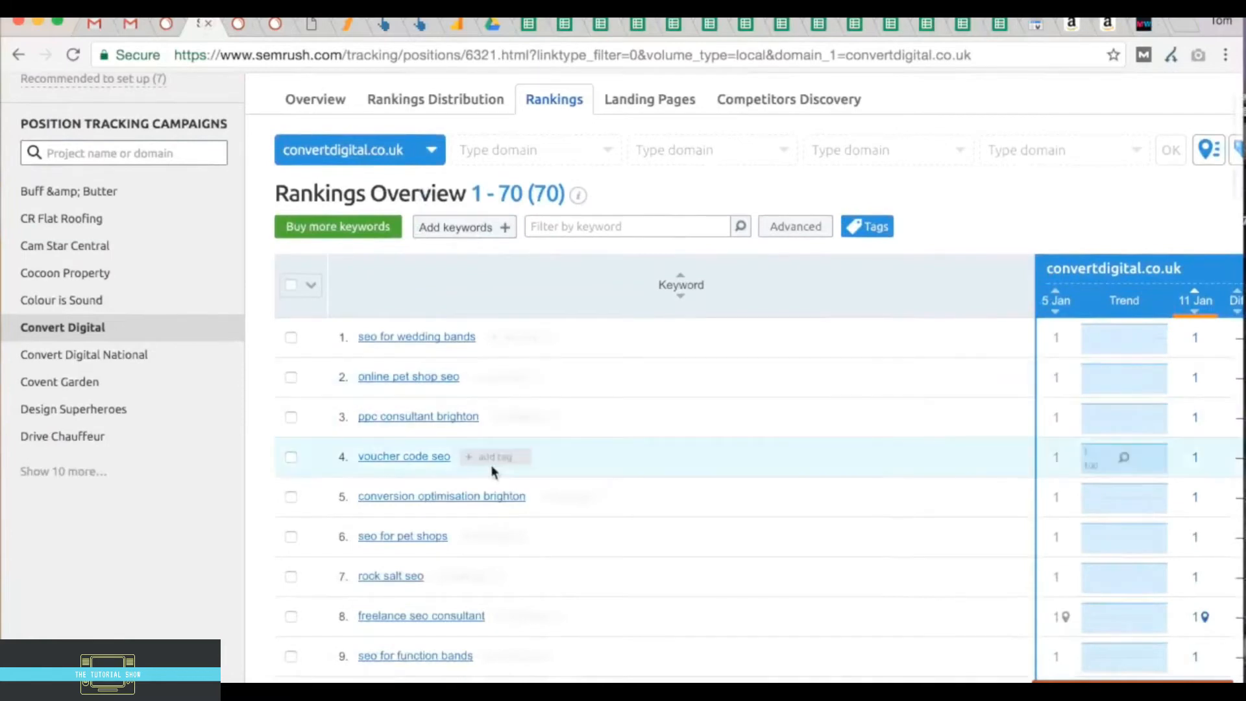
scroll(491, 471, down, 5)
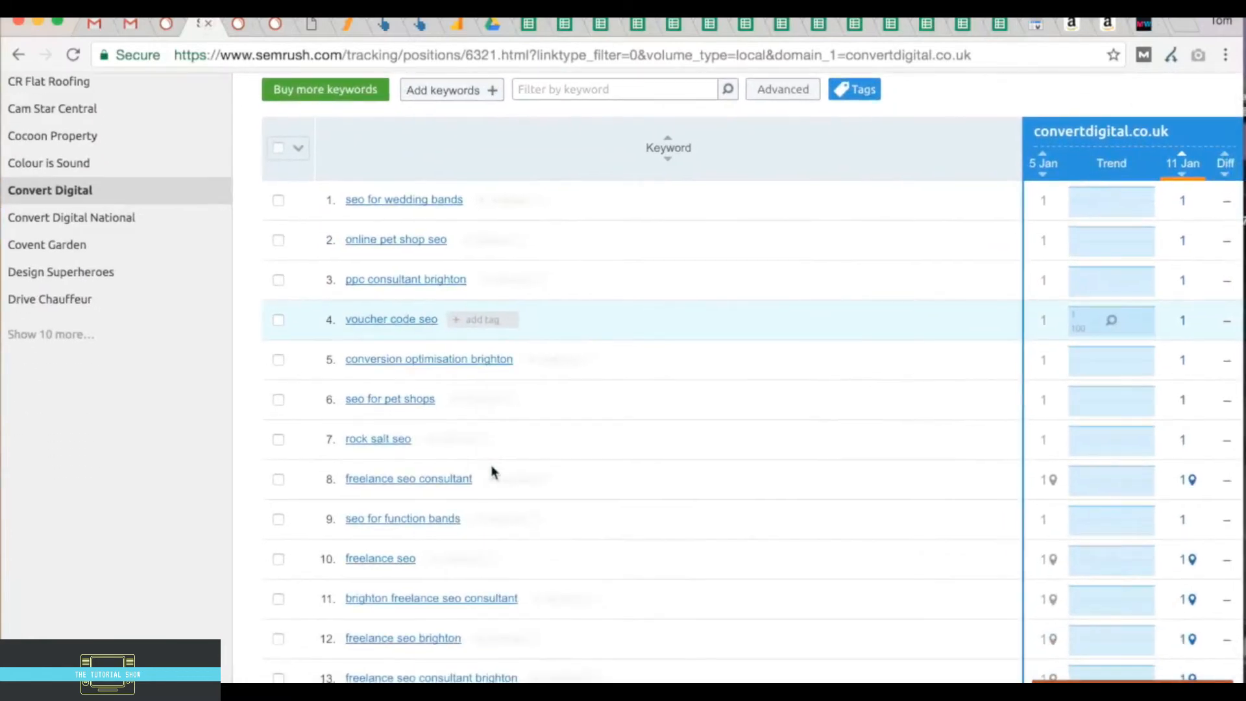
scroll(492, 471, down, 3)
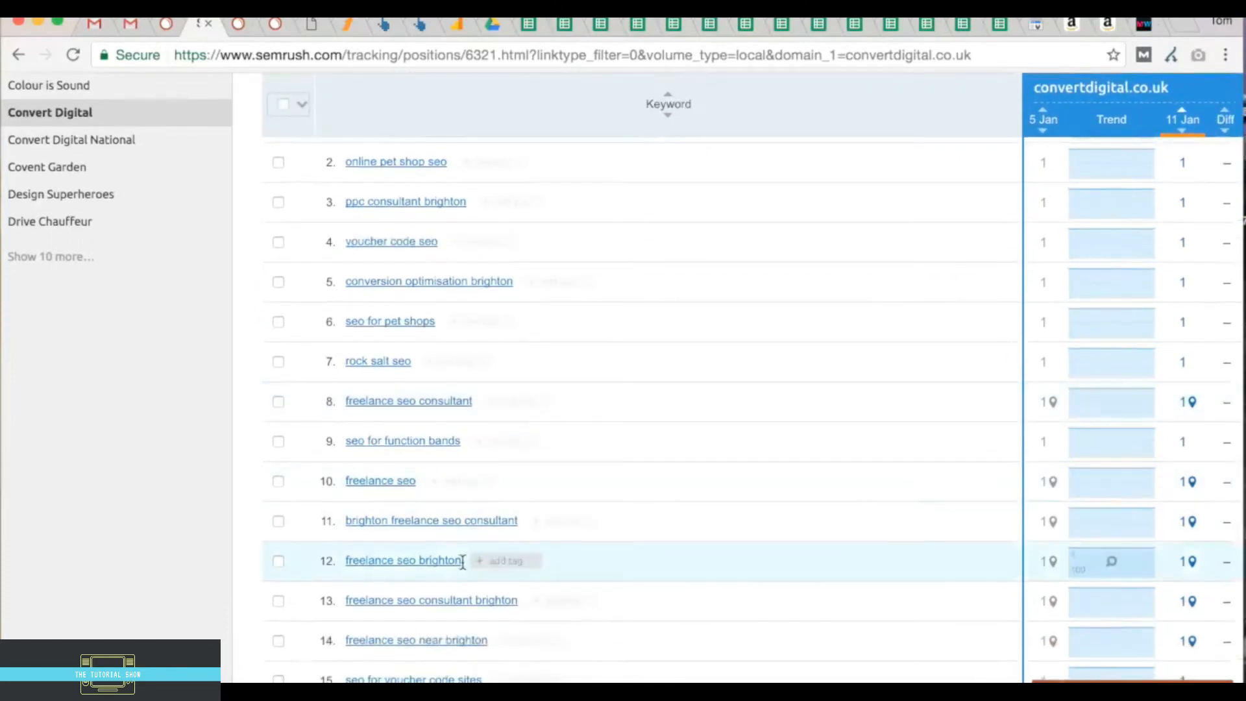
- Add the keywords "freelance seo brighton" and "freelance seo" to the Brighton project and start tracking
click(273, 25)
click(431, 407)
text(free)
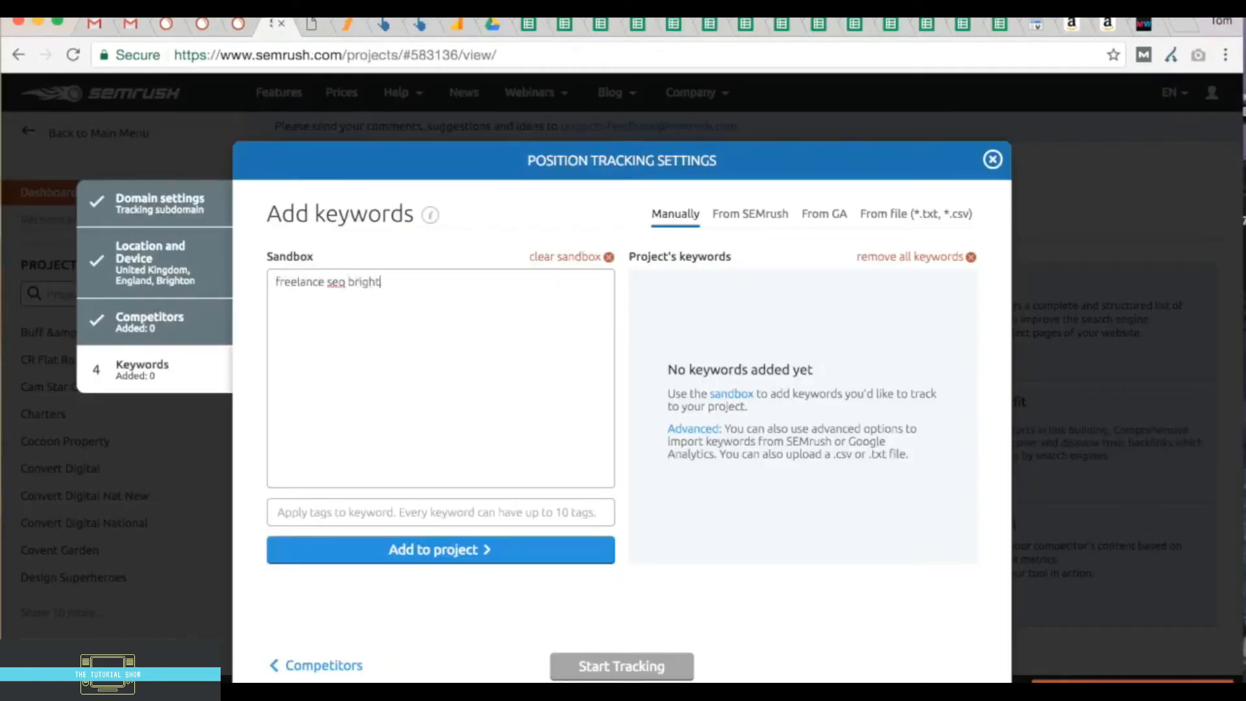
text(lance seo)
click(453, 563)
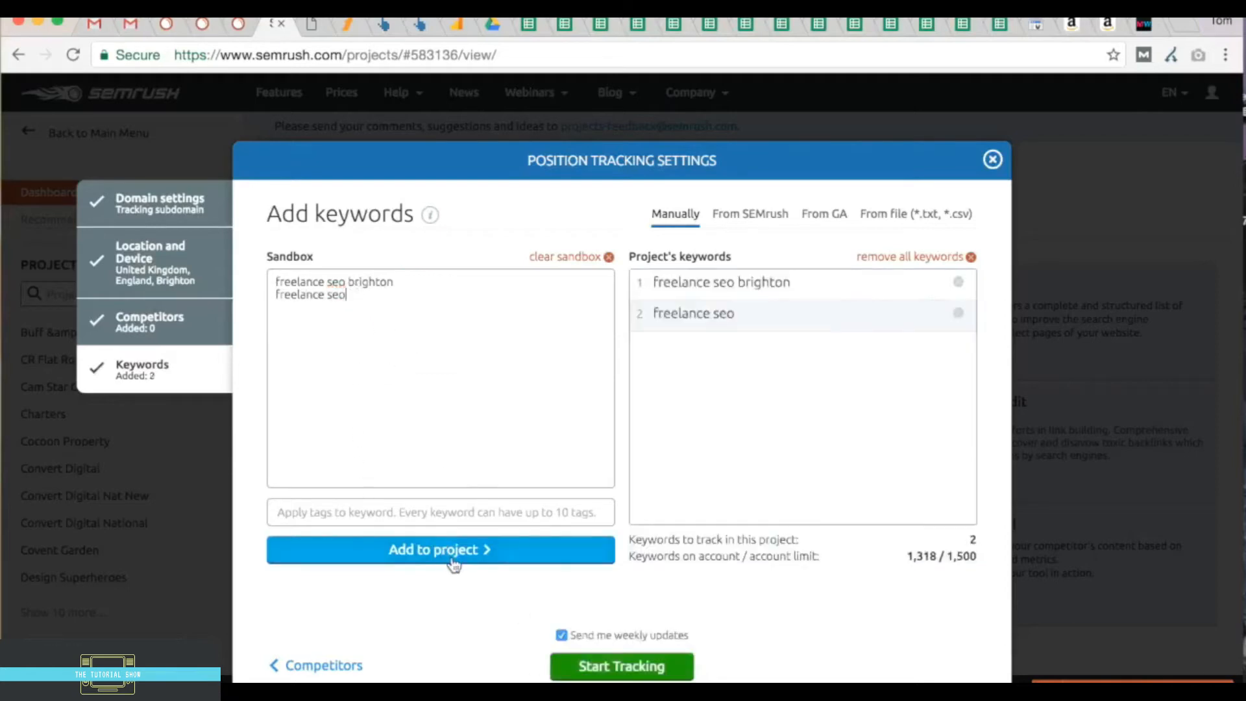
click(620, 669)
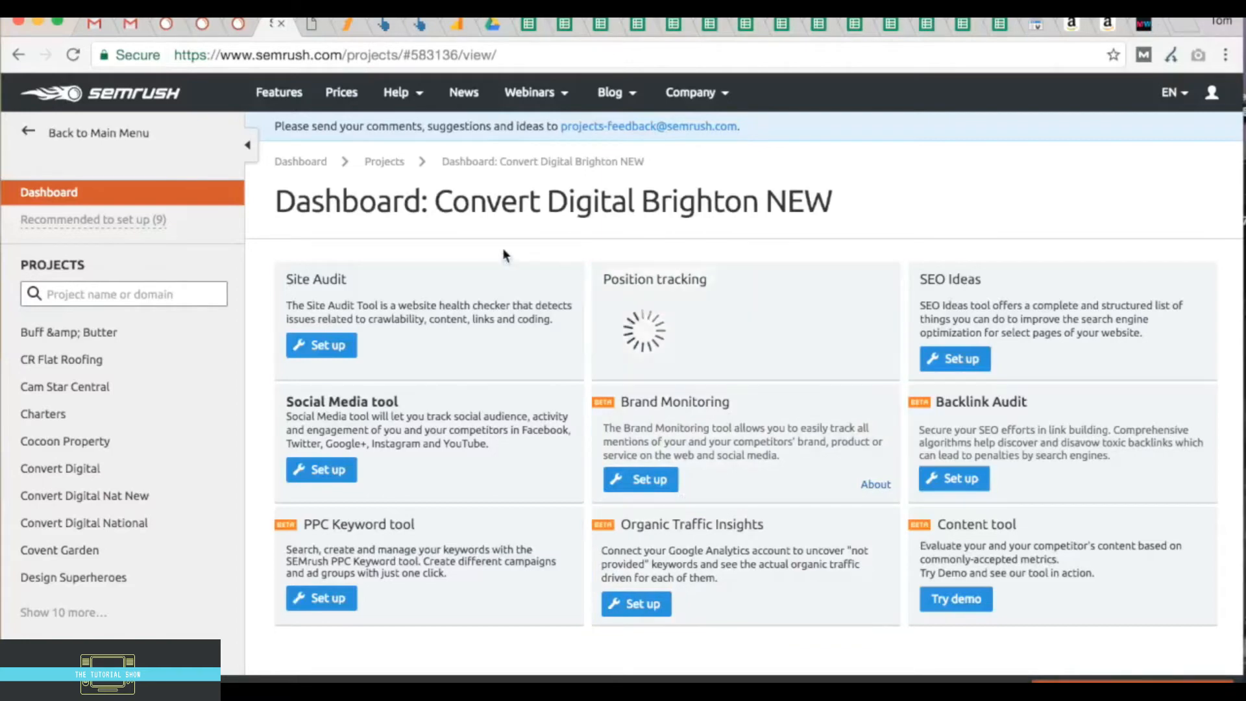
- Review the keyword positions in the existing Convert Digital campaign, going down the rankings to the "search engine optimisation brighton" keyword
click(238, 29)
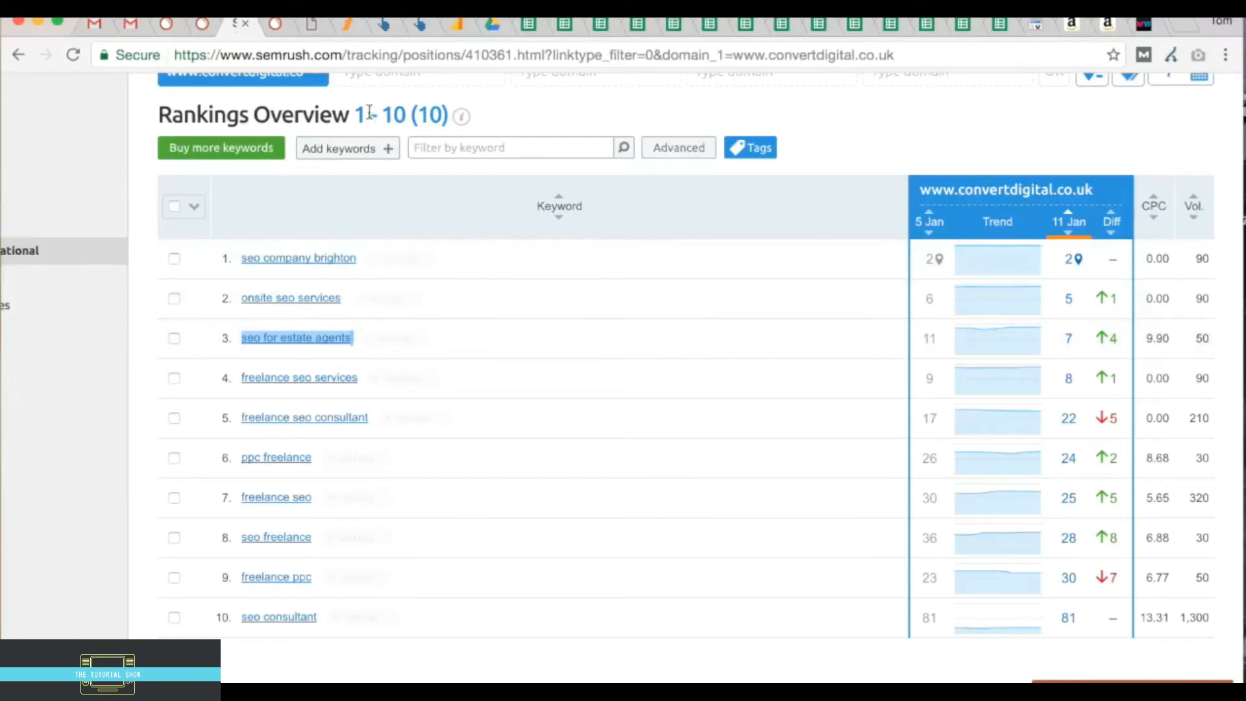
click(202, 29)
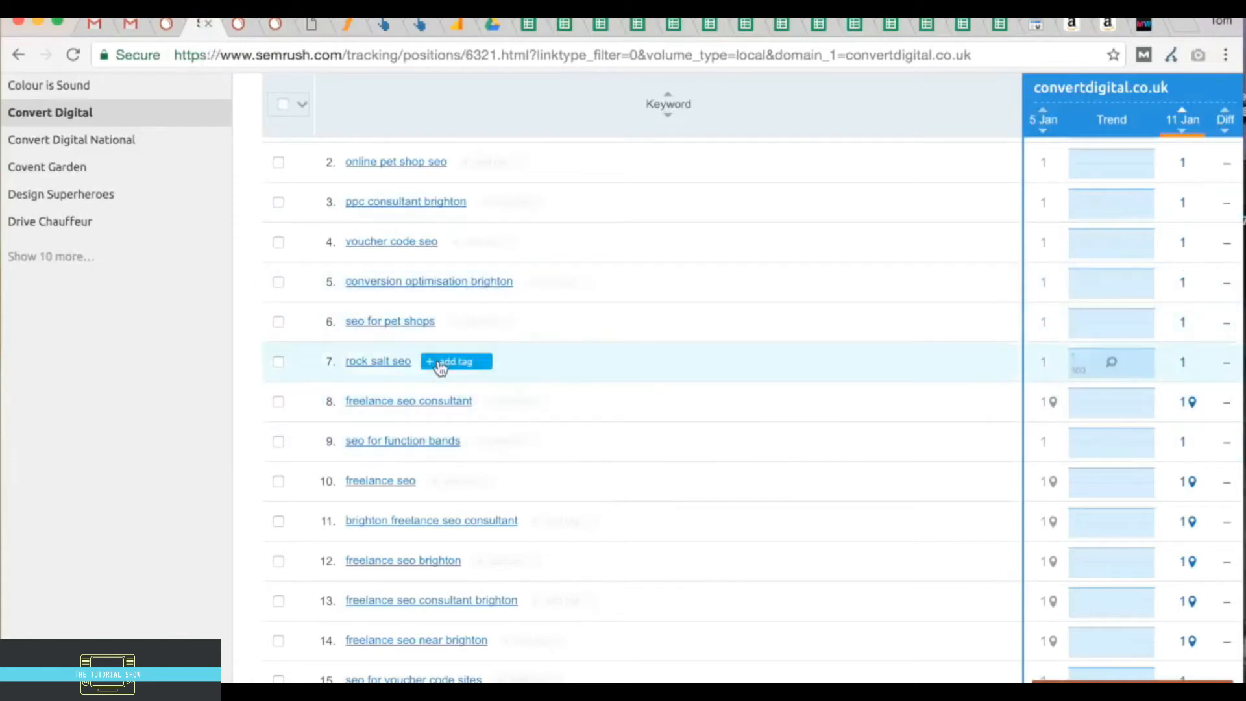
scroll(601, 401, down, 10)
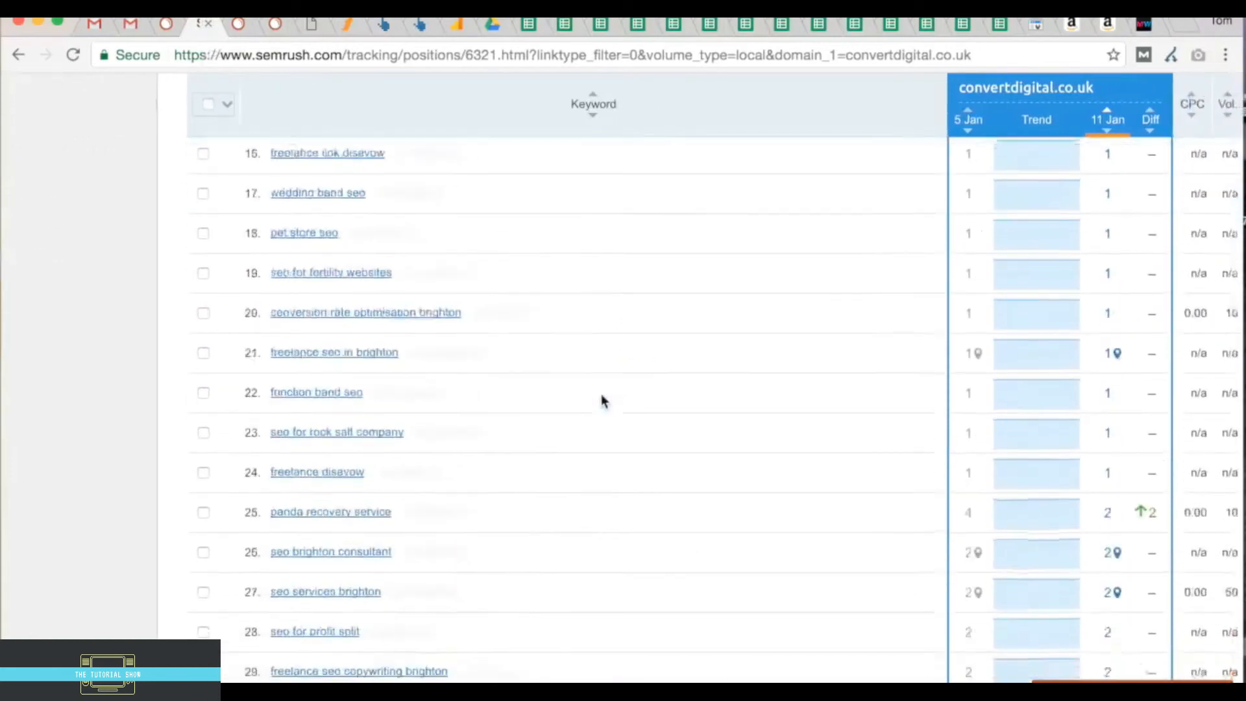
scroll(601, 400, down, 6)
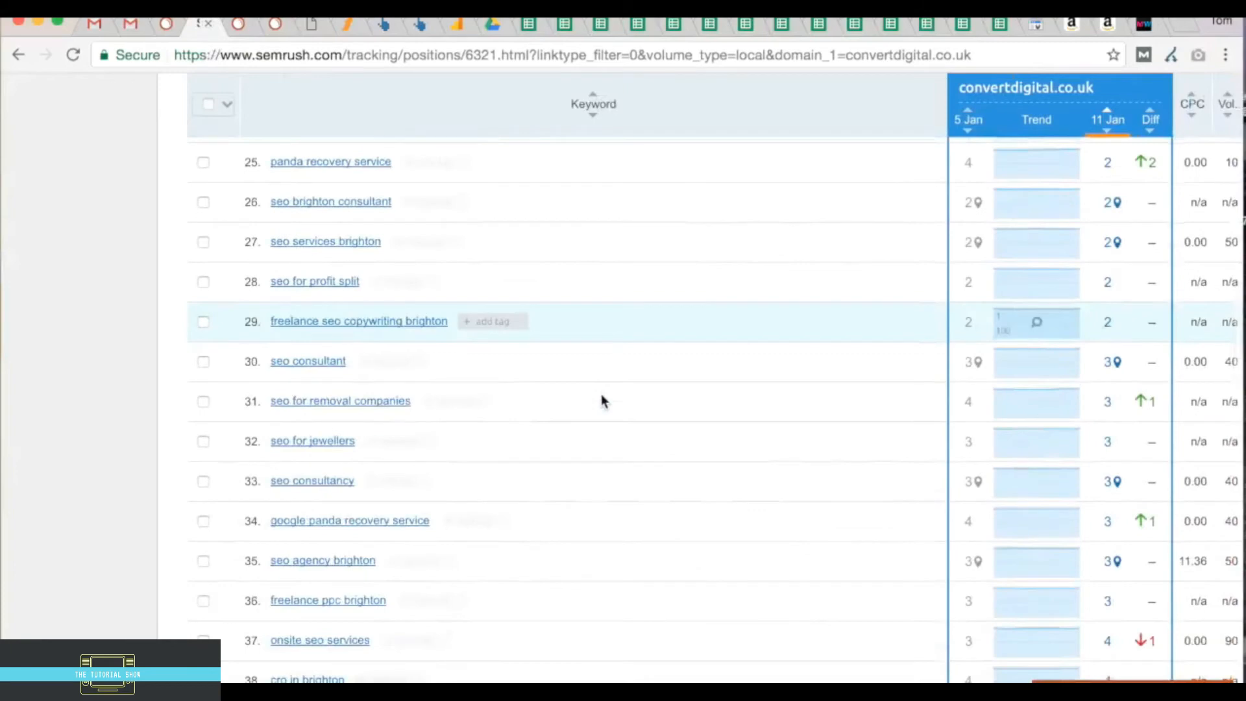
scroll(600, 401, down, 2)
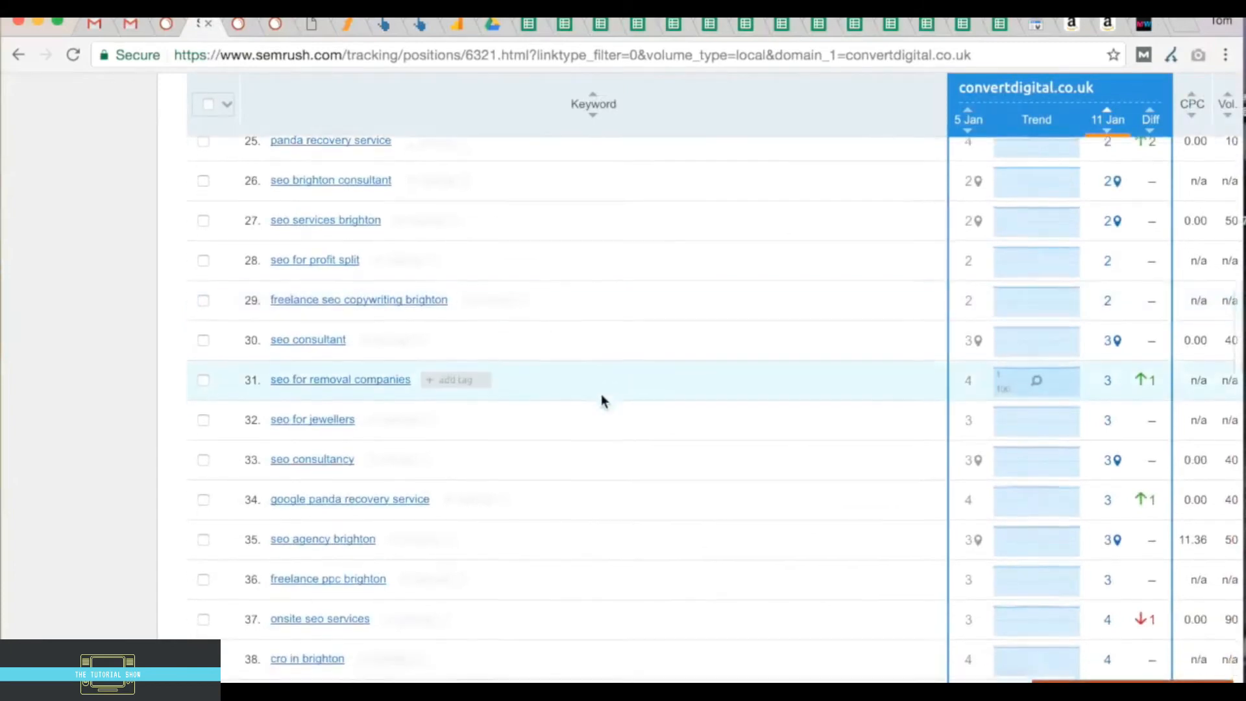
scroll(600, 397, down, 5)
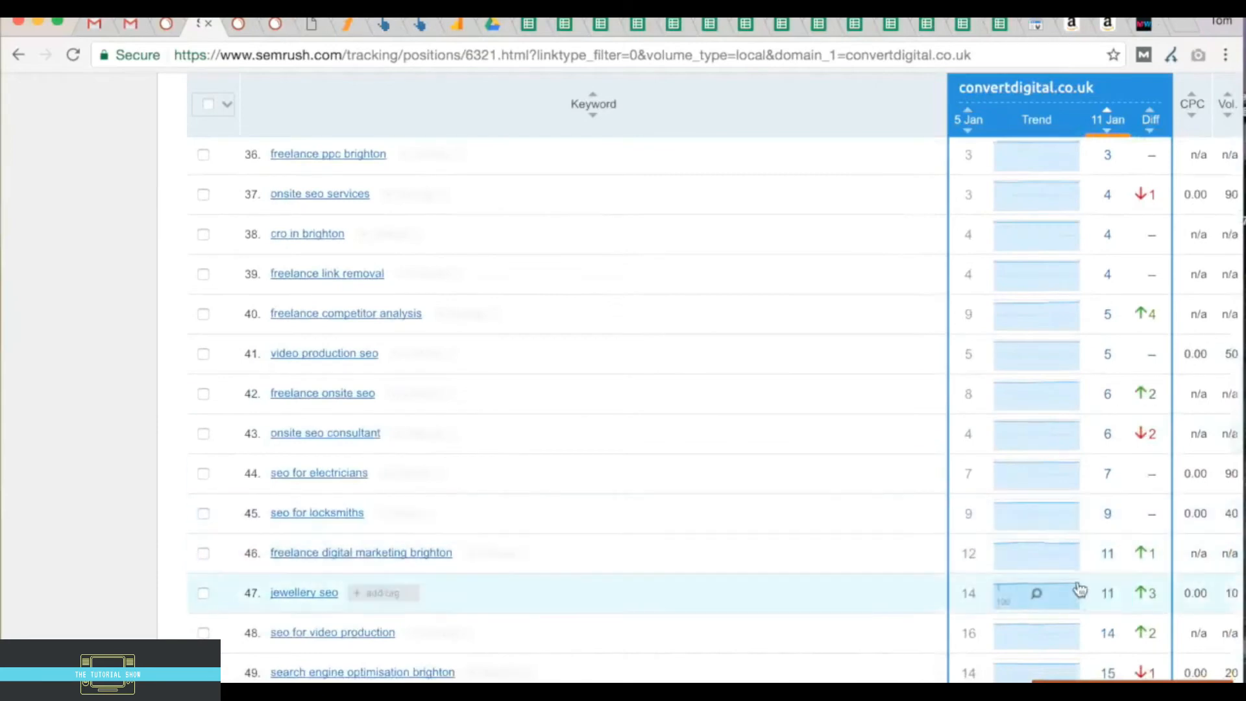
scroll(1079, 589, down, 2)
scroll(1079, 588, down, 1)
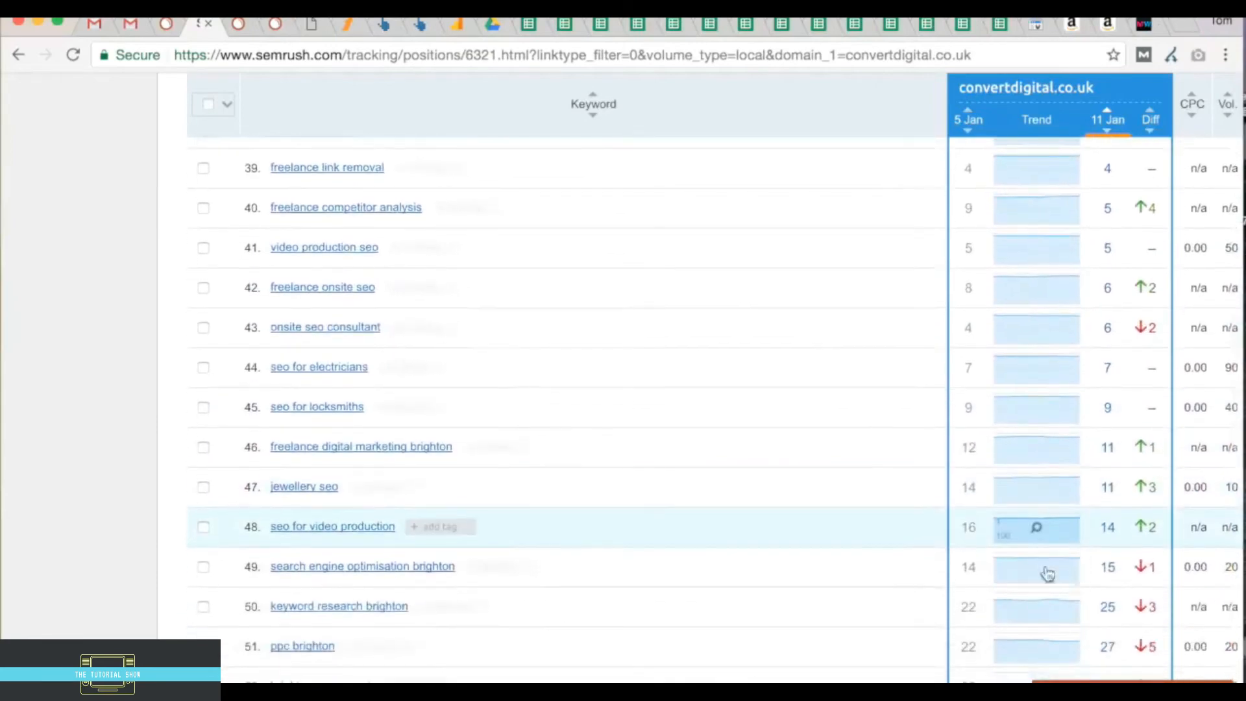
- Open the search results snapshot for the 11 January position of the keyword "search engine optimisation brighton"
click(1103, 577)
scroll(1102, 579, down, 3)
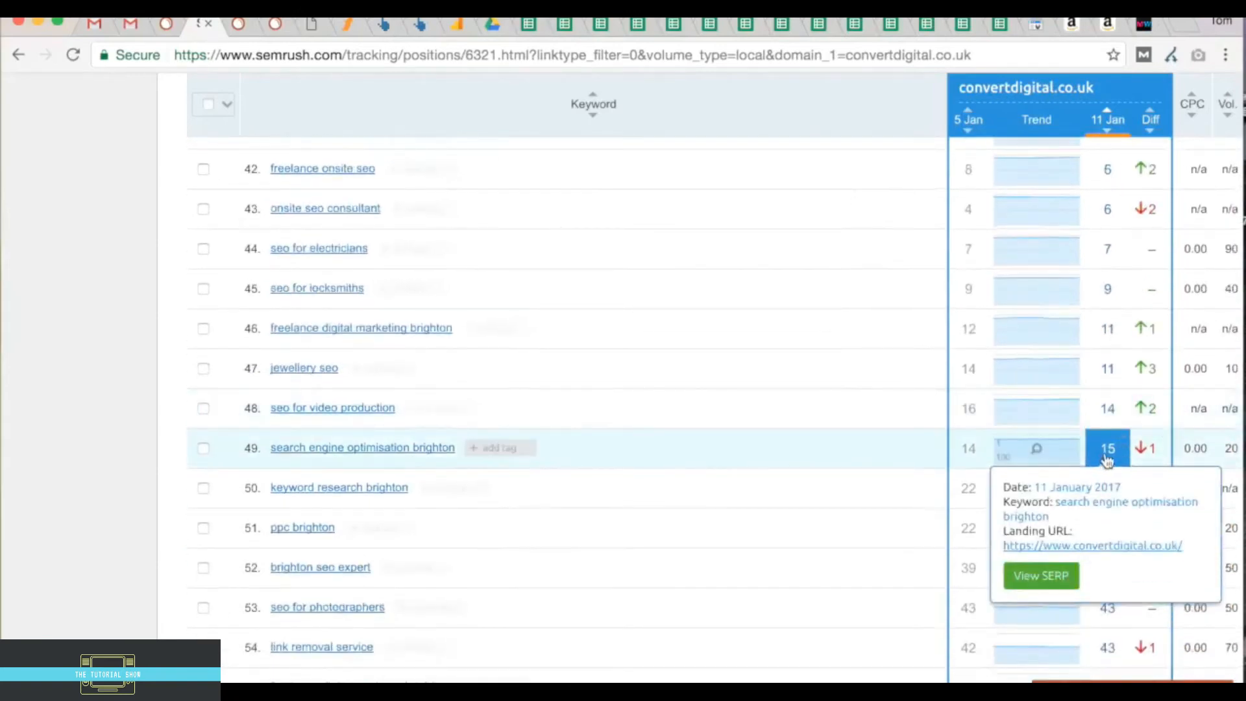
click(1038, 577)
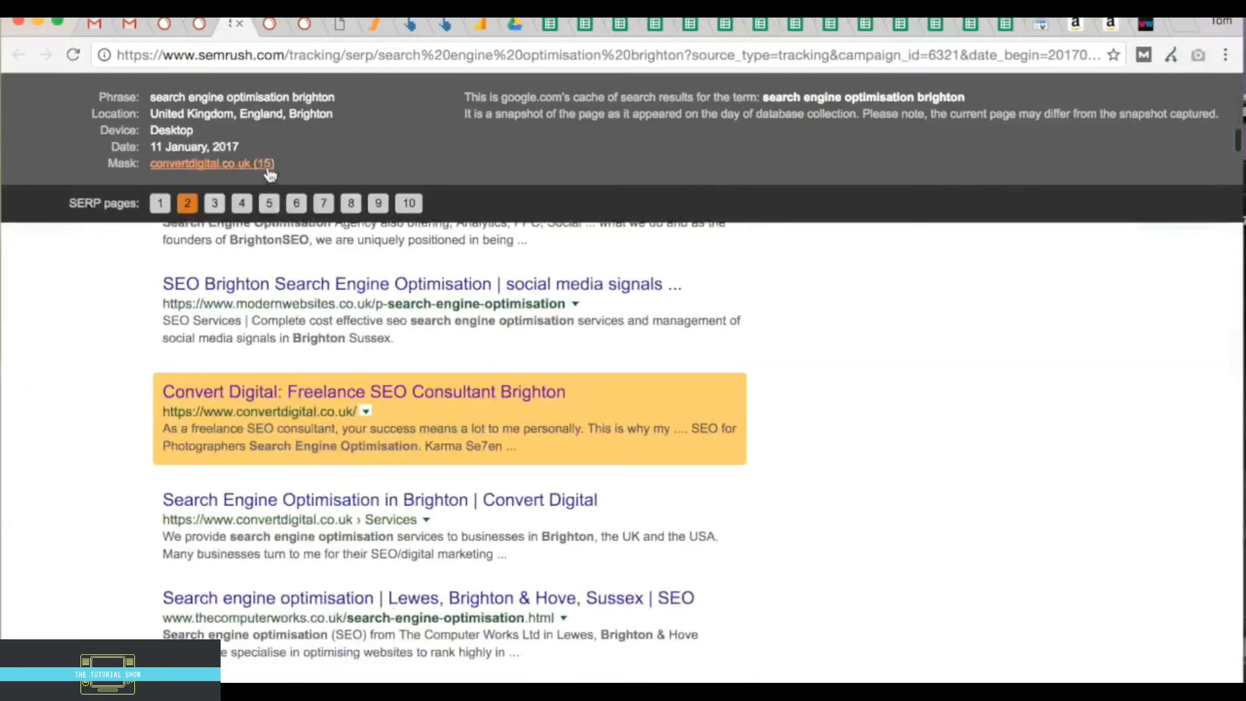
- Examine the second page of the search results snapshot, comparing the highlighted convertdigital.co.uk listing with the results above it
scroll(332, 405, up, 2)
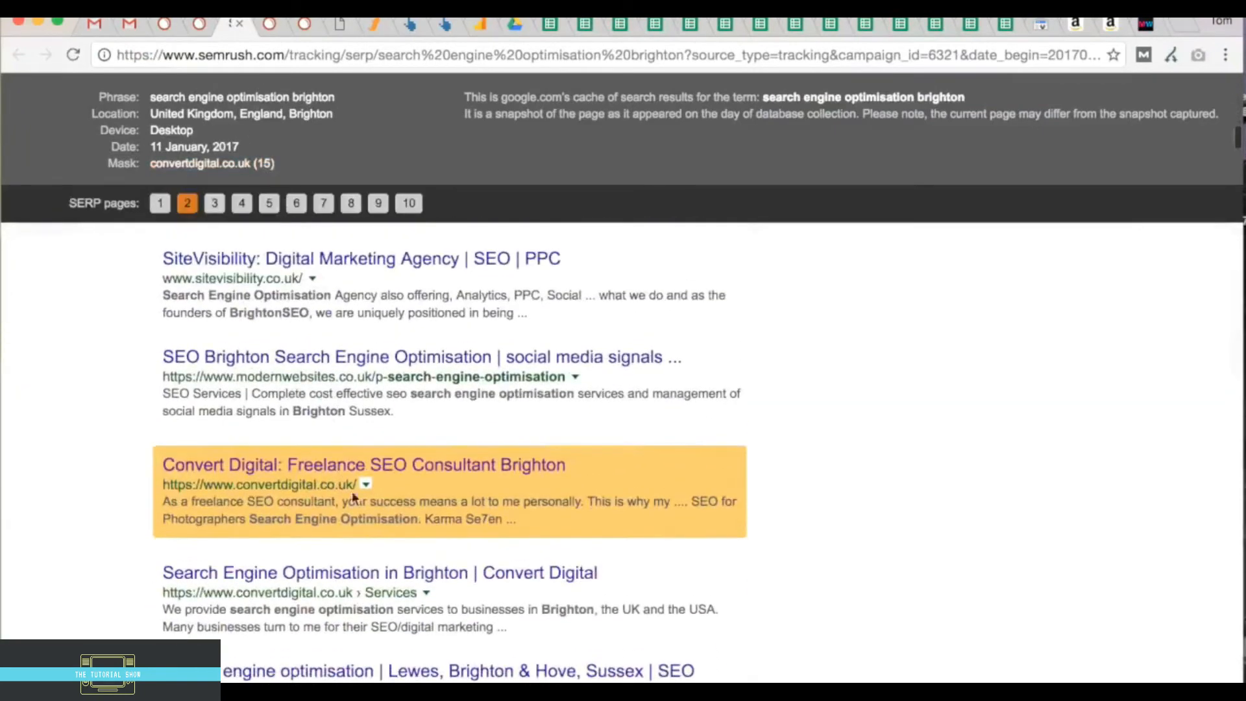
scroll(402, 483, up, 2)
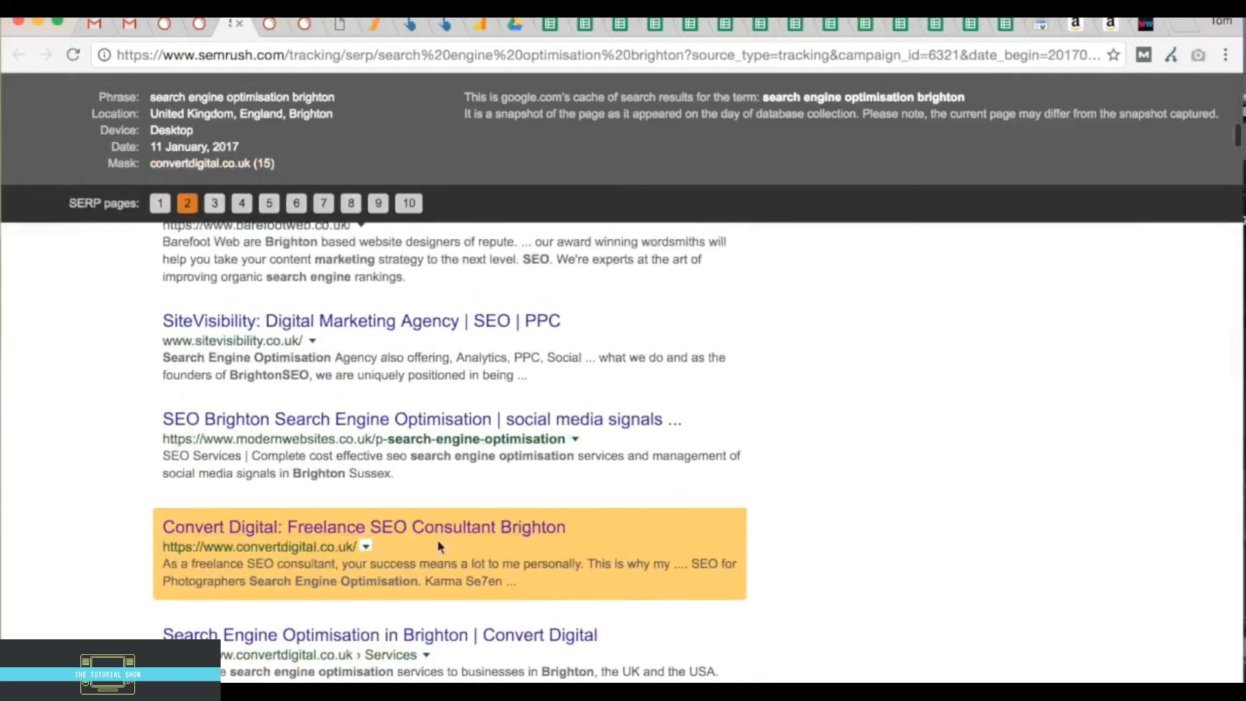
scroll(400, 389, up, 5)
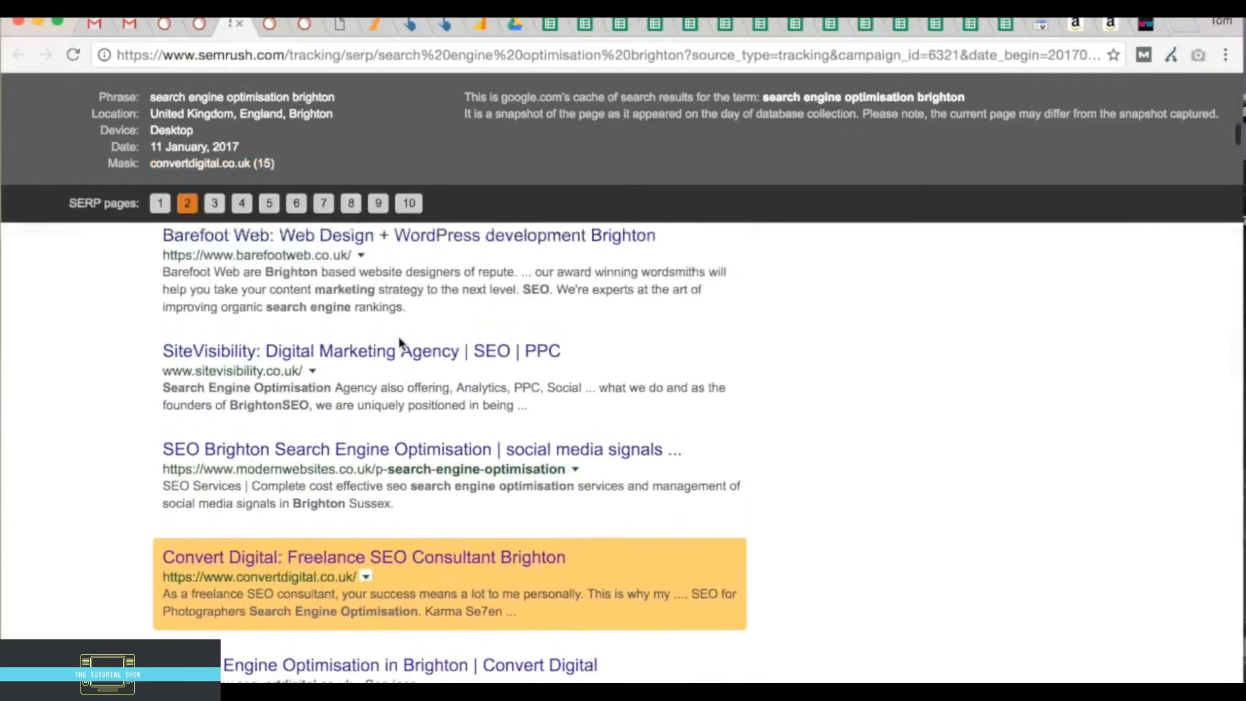
scroll(399, 339, up, 9)
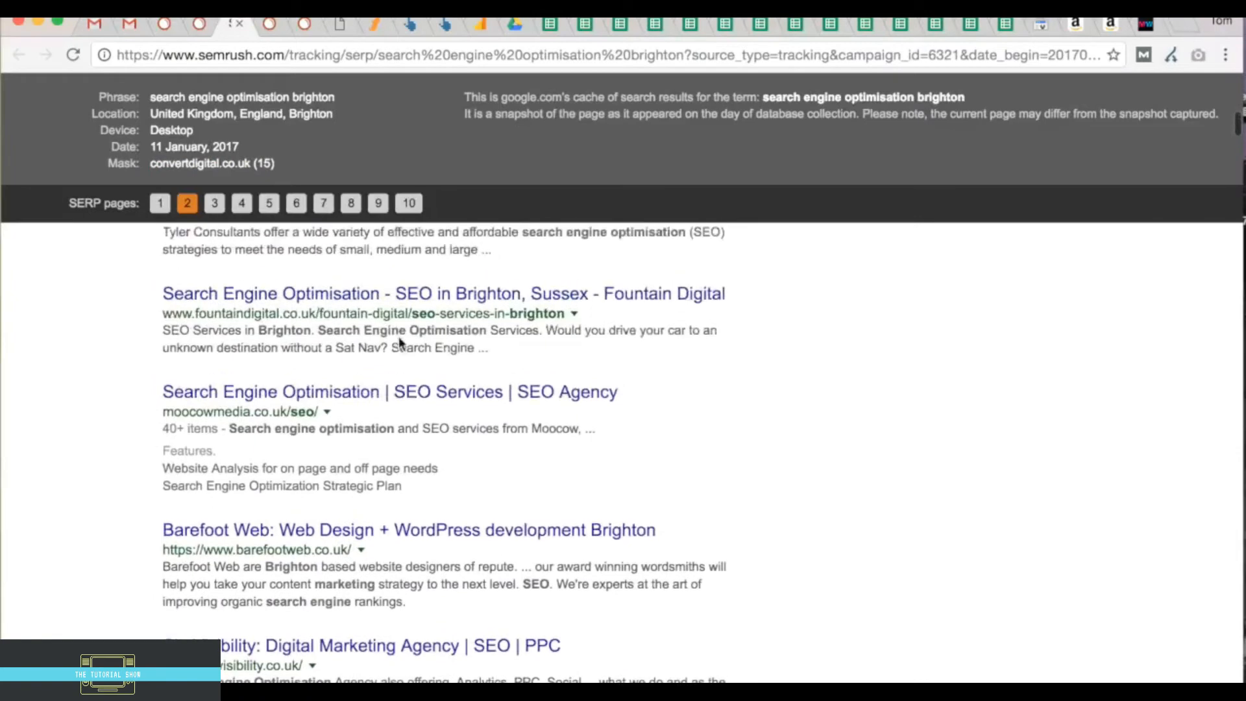
scroll(399, 343, up, 8)
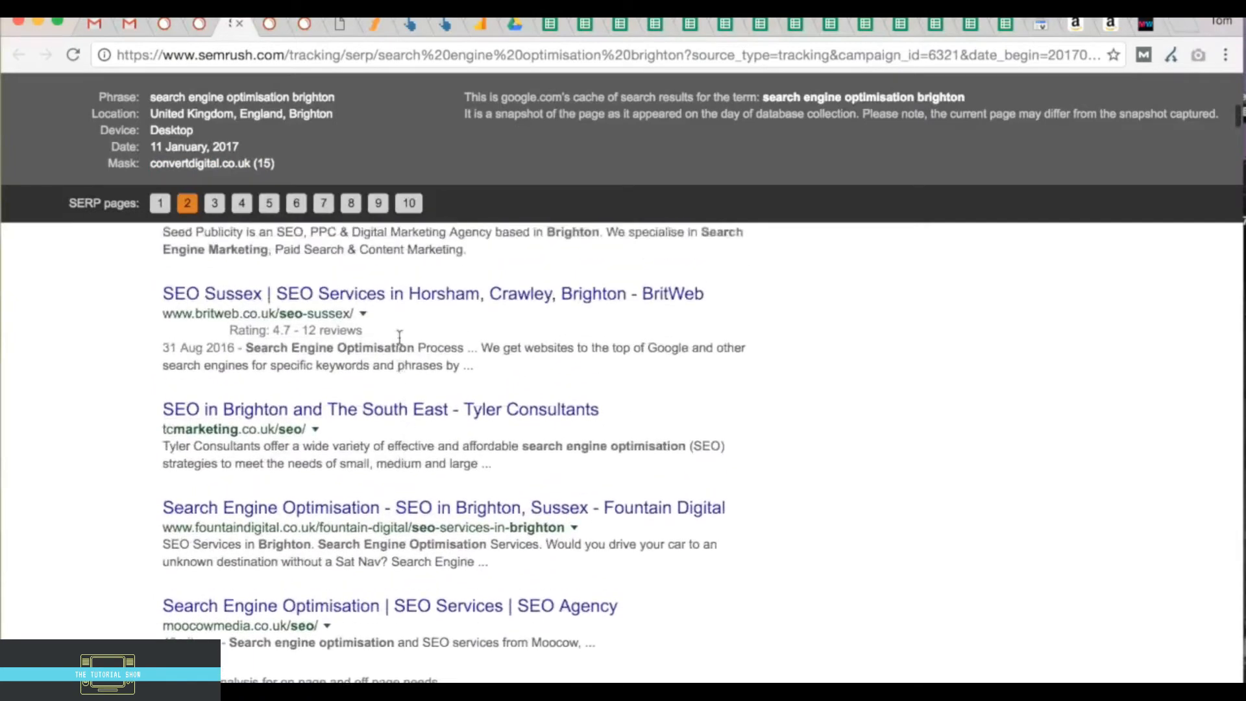
scroll(399, 339, up, 8)
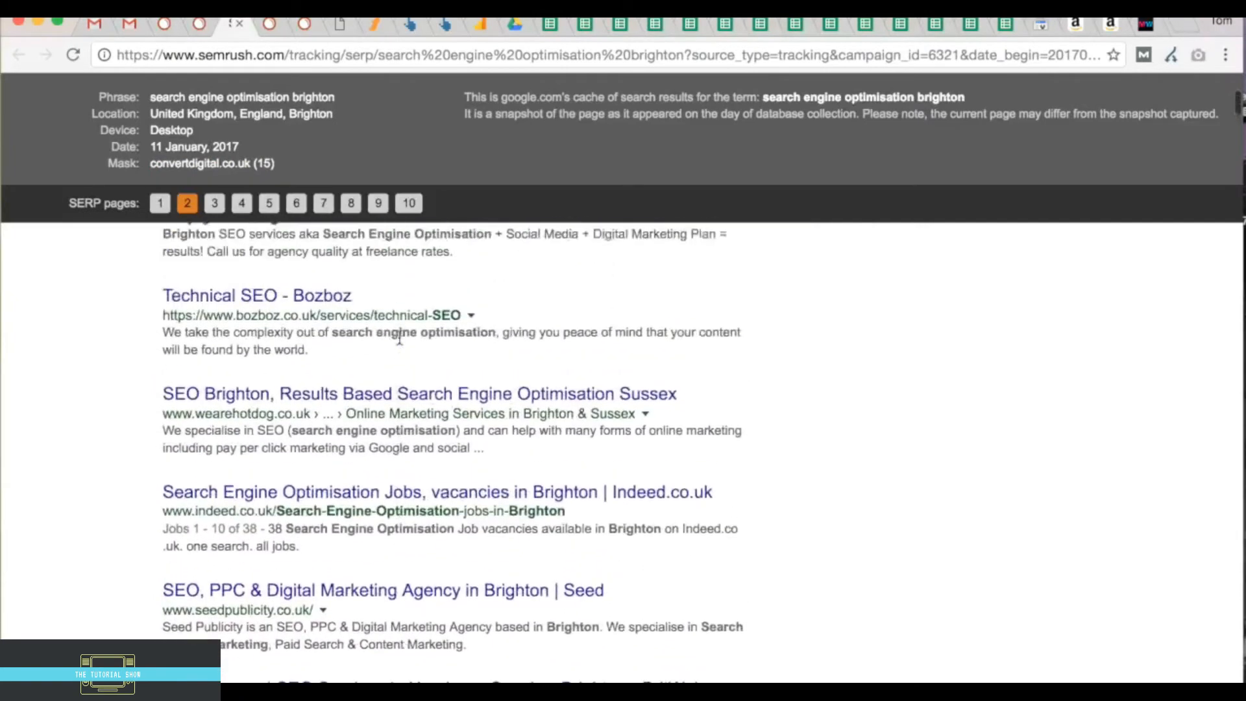
scroll(399, 337, up, 6)
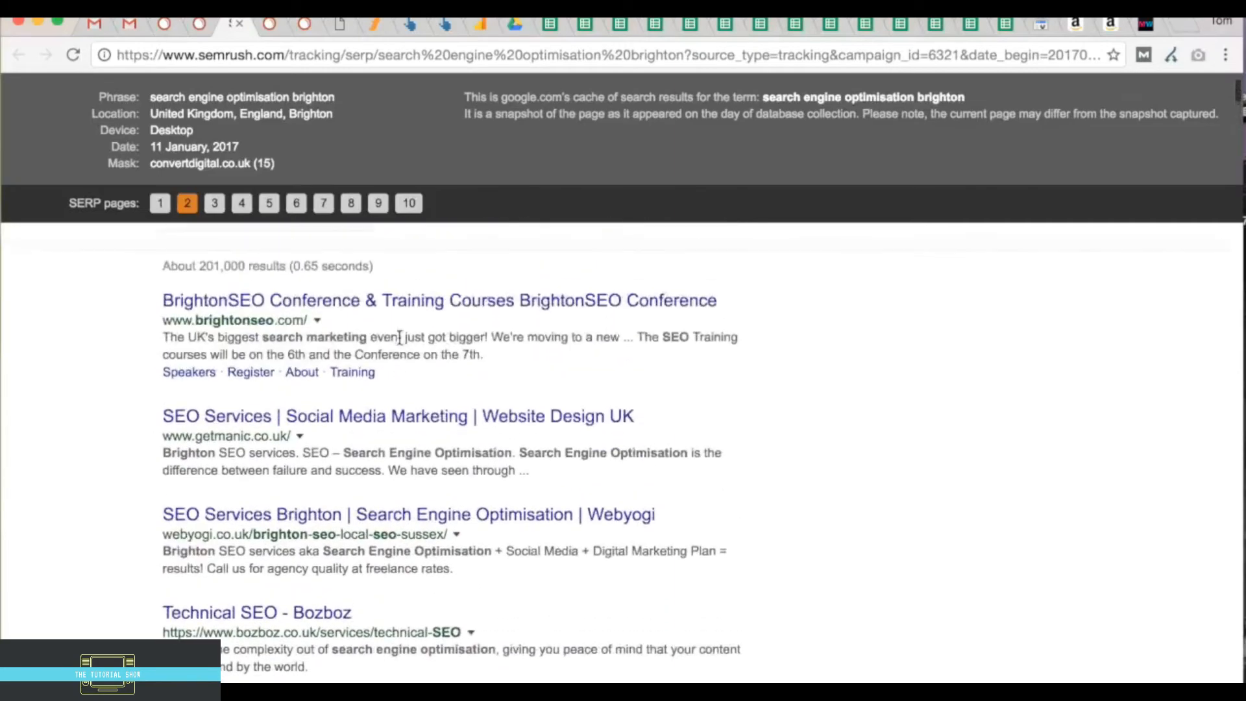
scroll(403, 340, down, 3)
scroll(401, 344, down, 20)
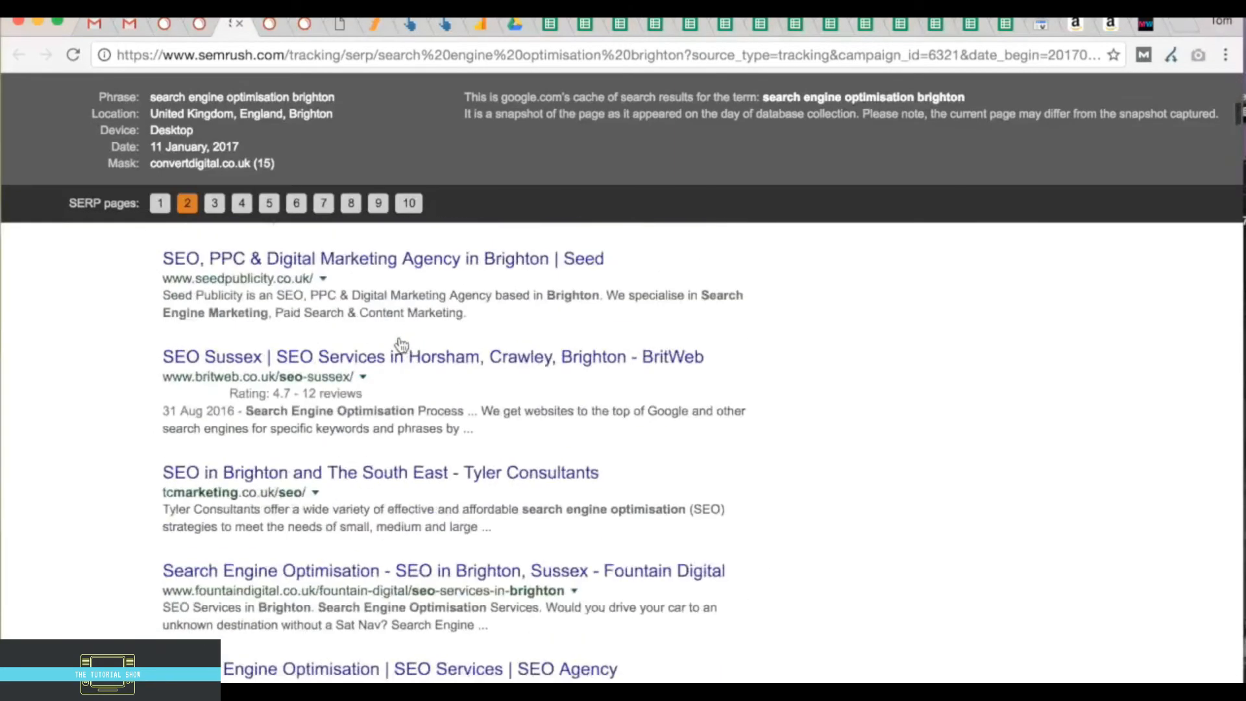
scroll(399, 343, down, 4)
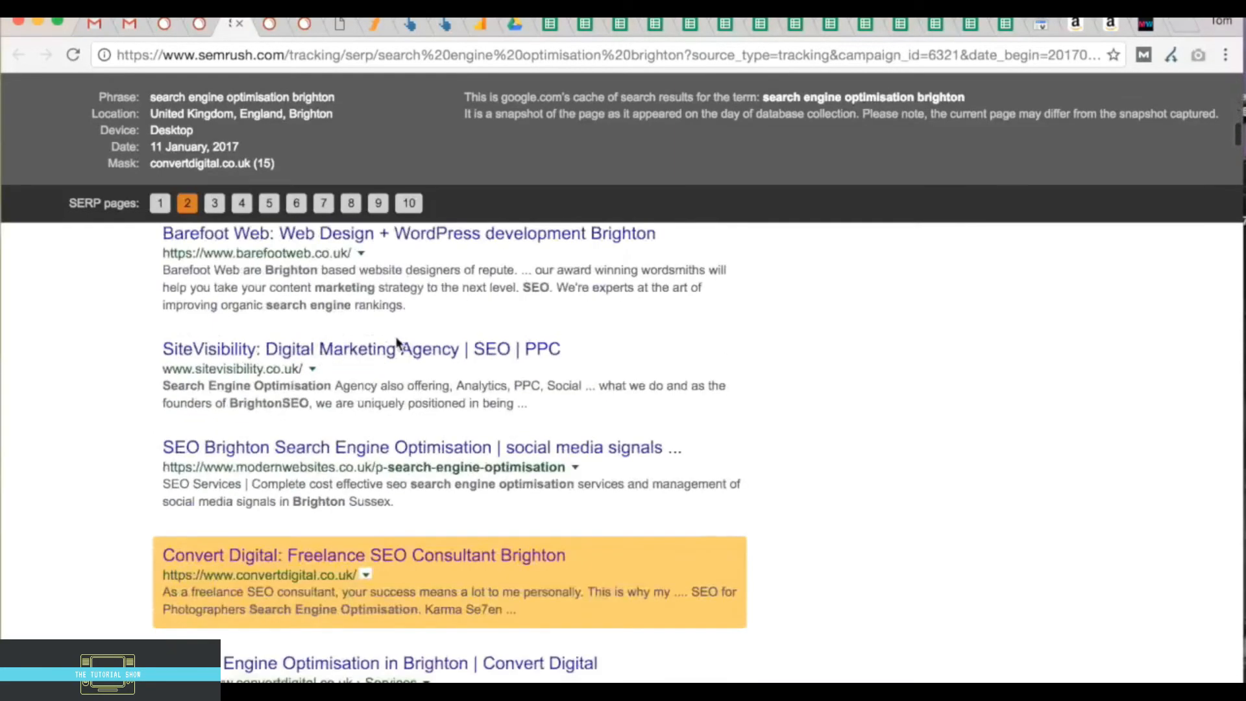
- Return to the Convert Digital campaign rankings and review the keyword positions back up towards the start of the list
click(239, 24)
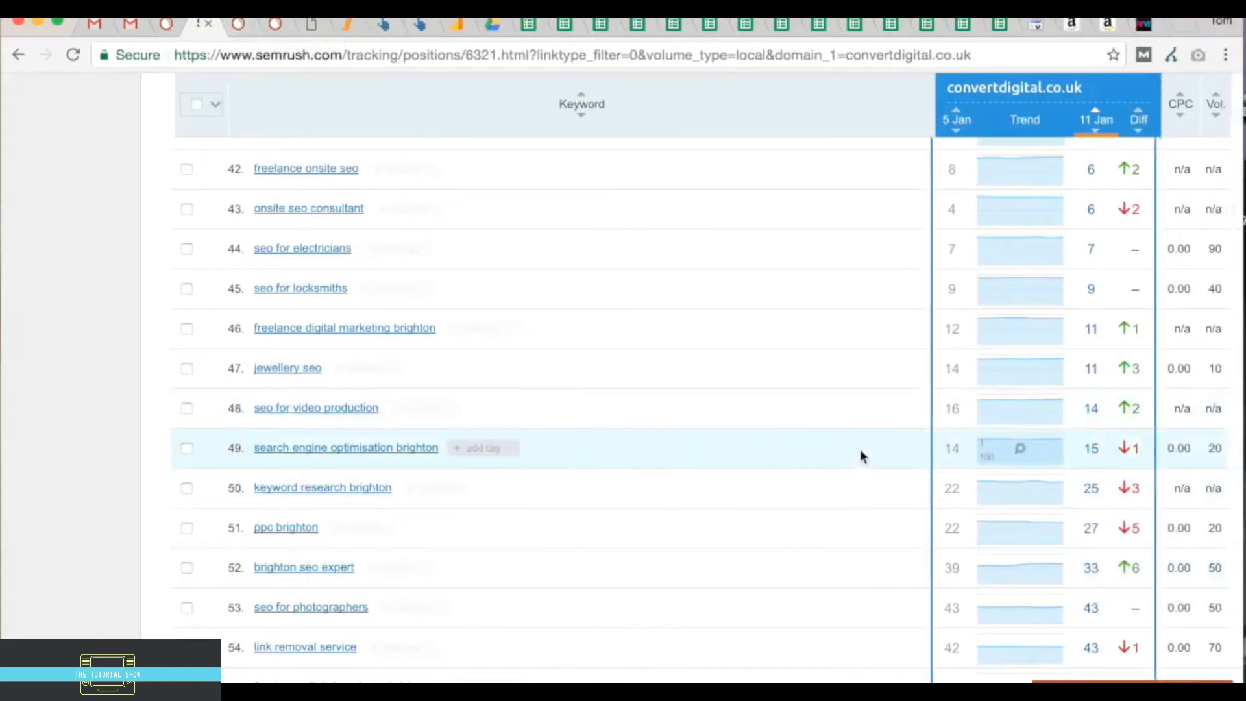
scroll(859, 449, up, 3)
scroll(859, 449, right, 1)
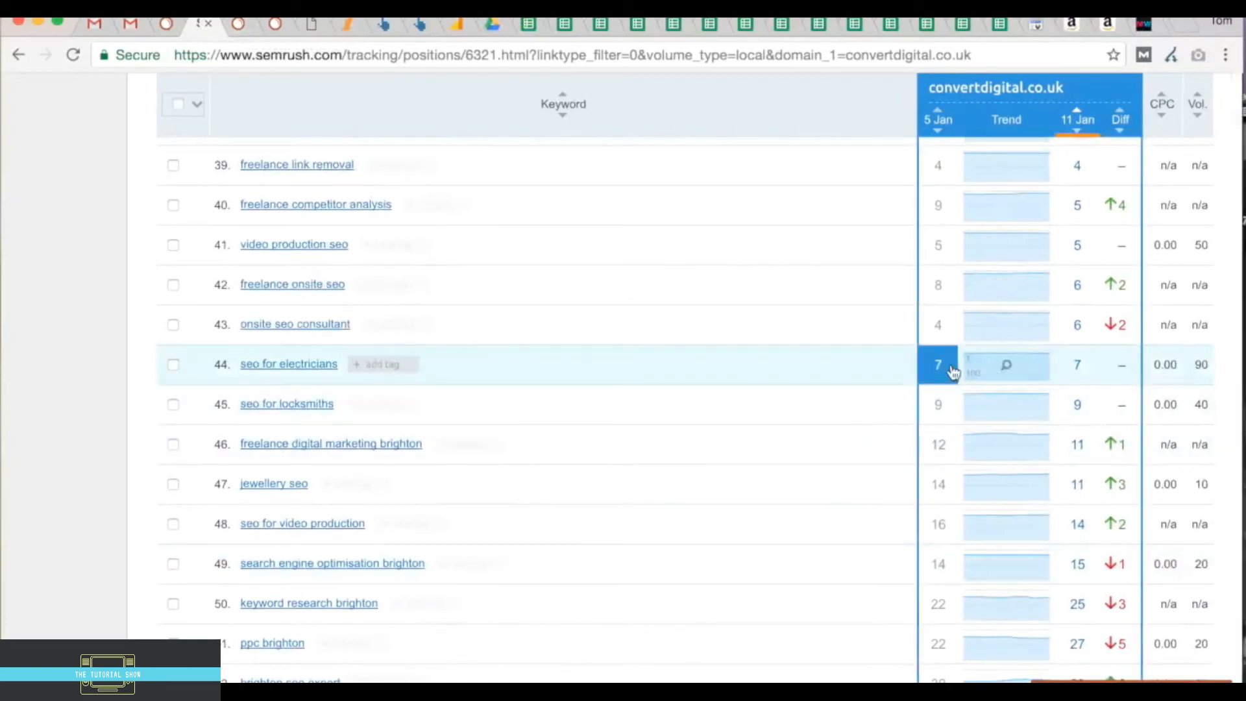
scroll(952, 371, up, 10)
scroll(953, 372, down, 4)
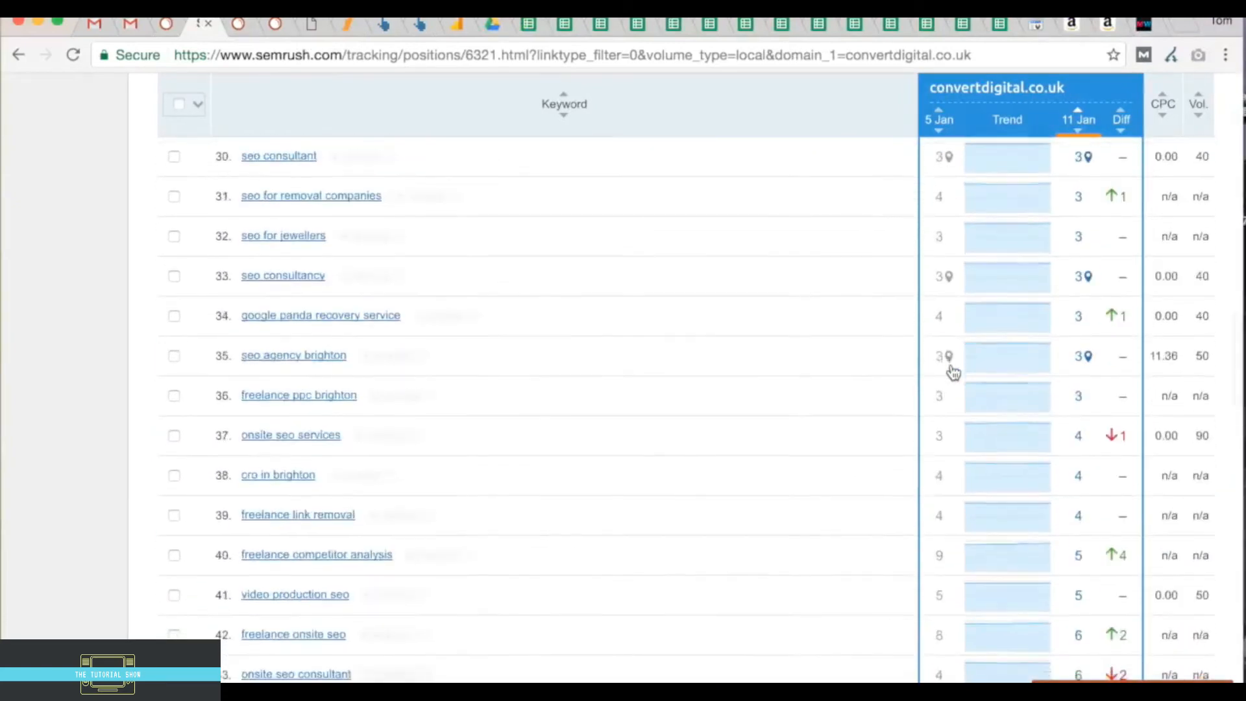
scroll(953, 371, down, 1)
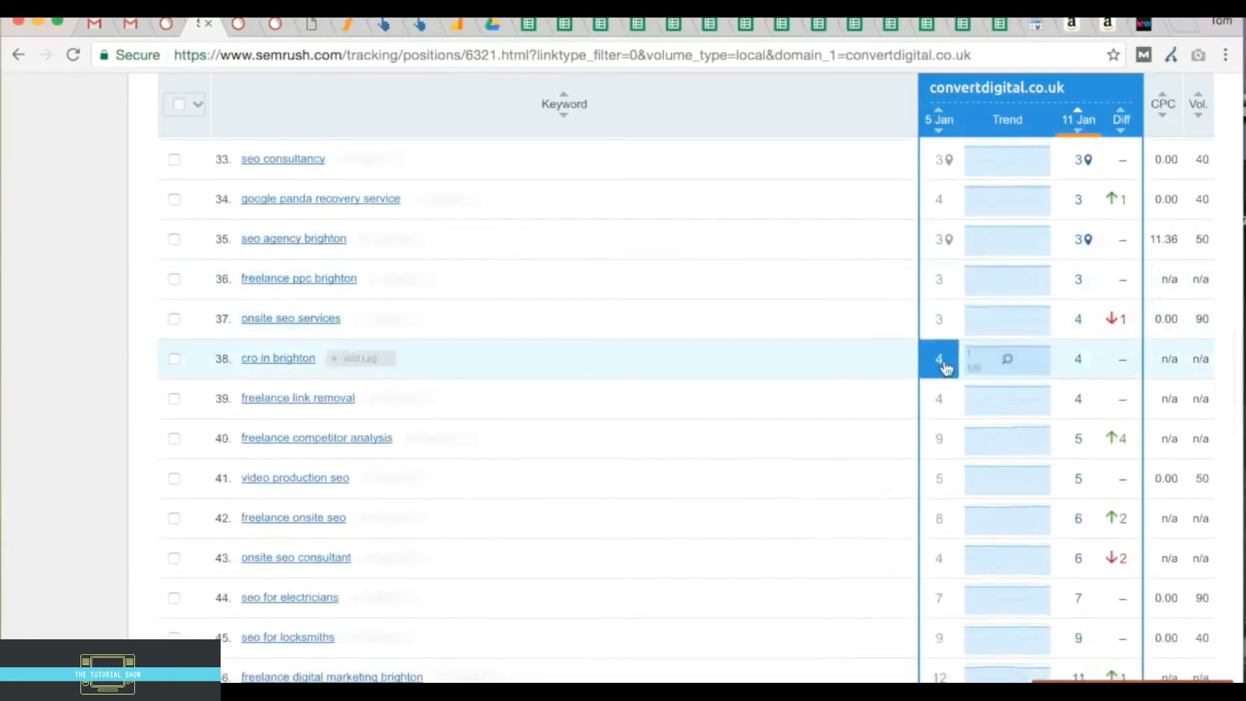
scroll(952, 247, up, 13)
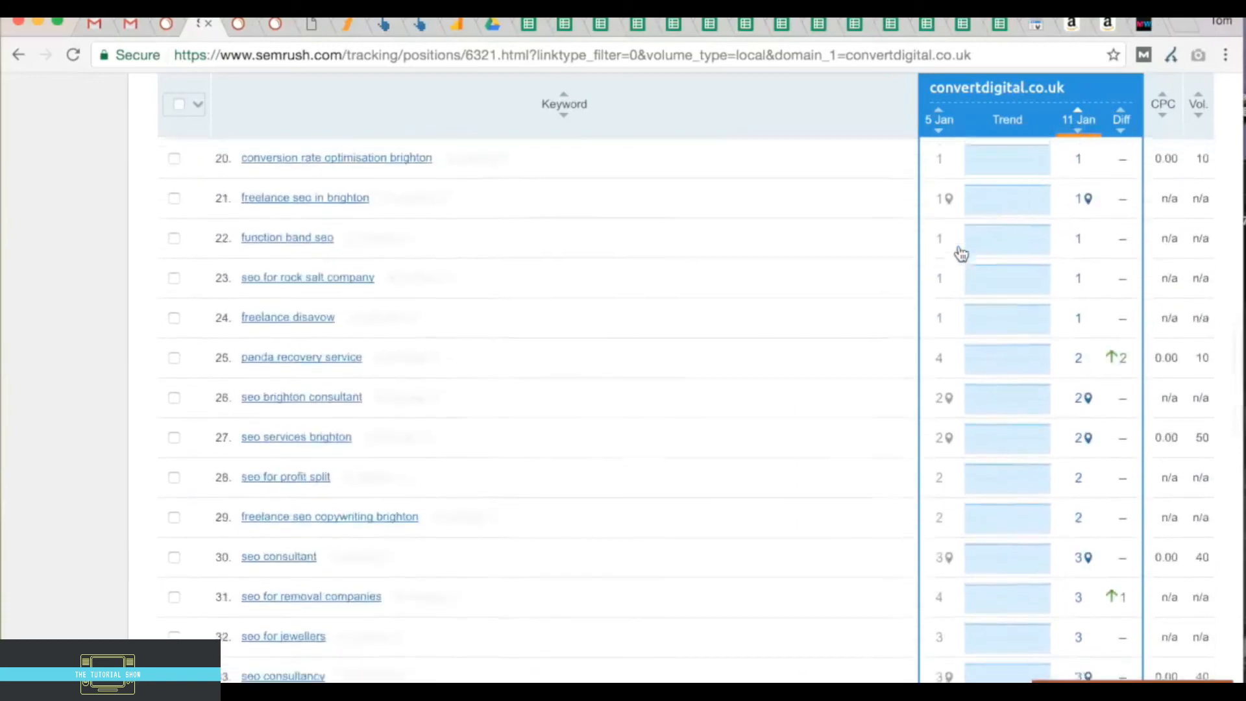
scroll(961, 254, up, 11)
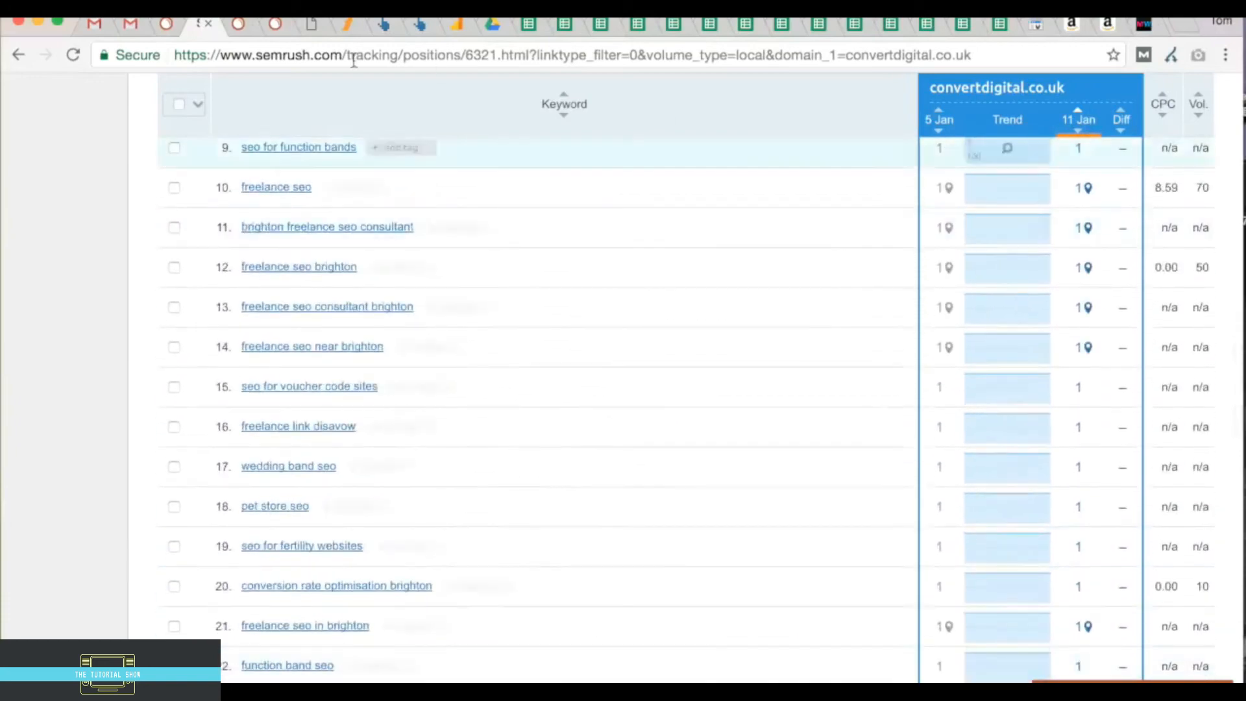
- Open the position tracking of the Convert Digital Brighton NEW project and view its keyword rankings
click(276, 24)
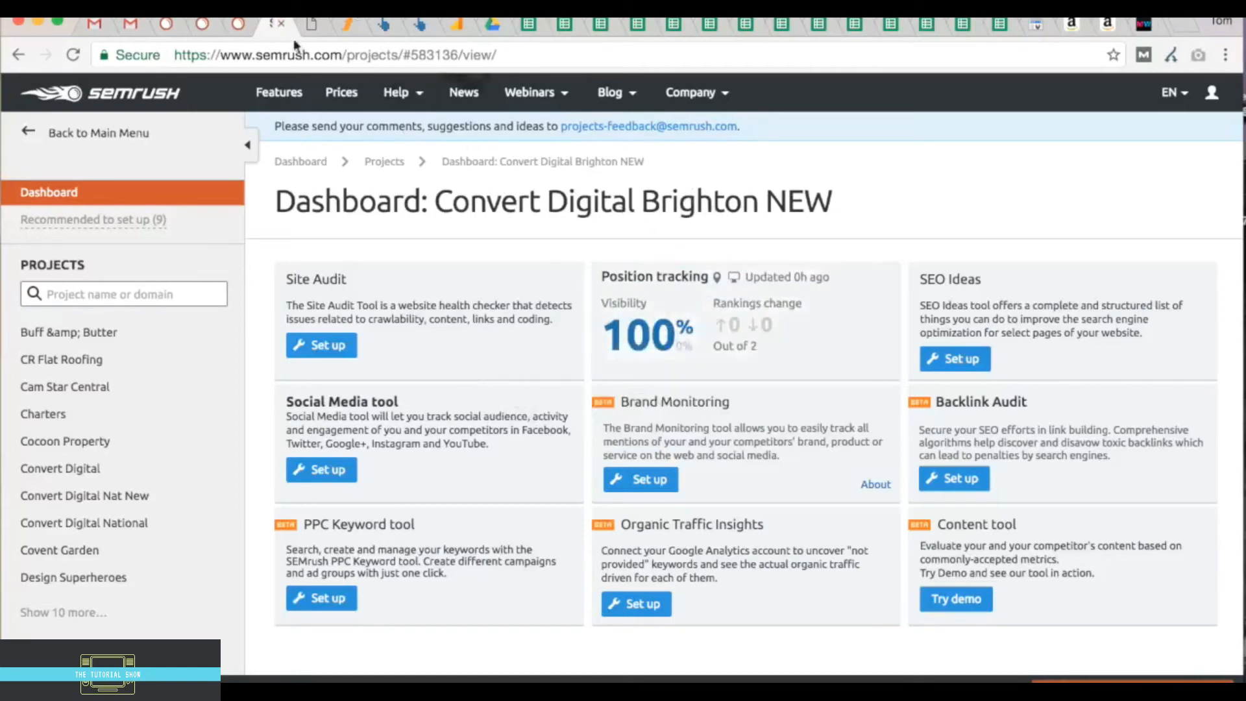
click(239, 26)
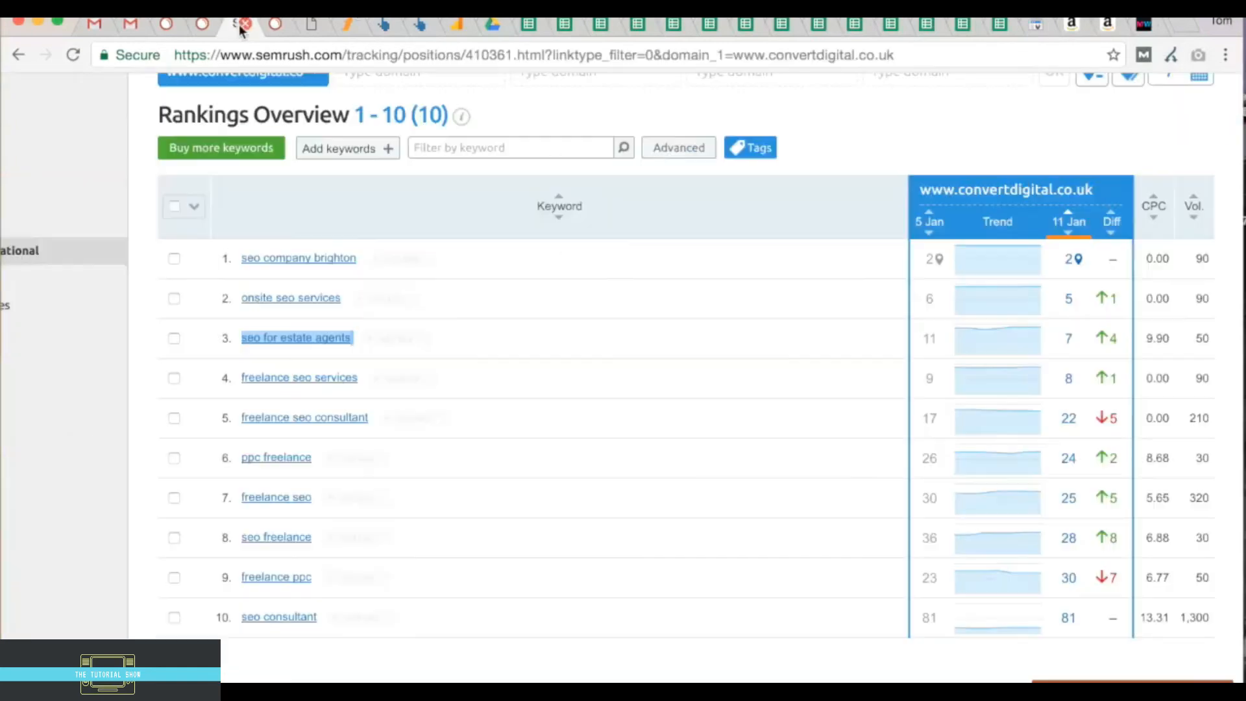
click(283, 26)
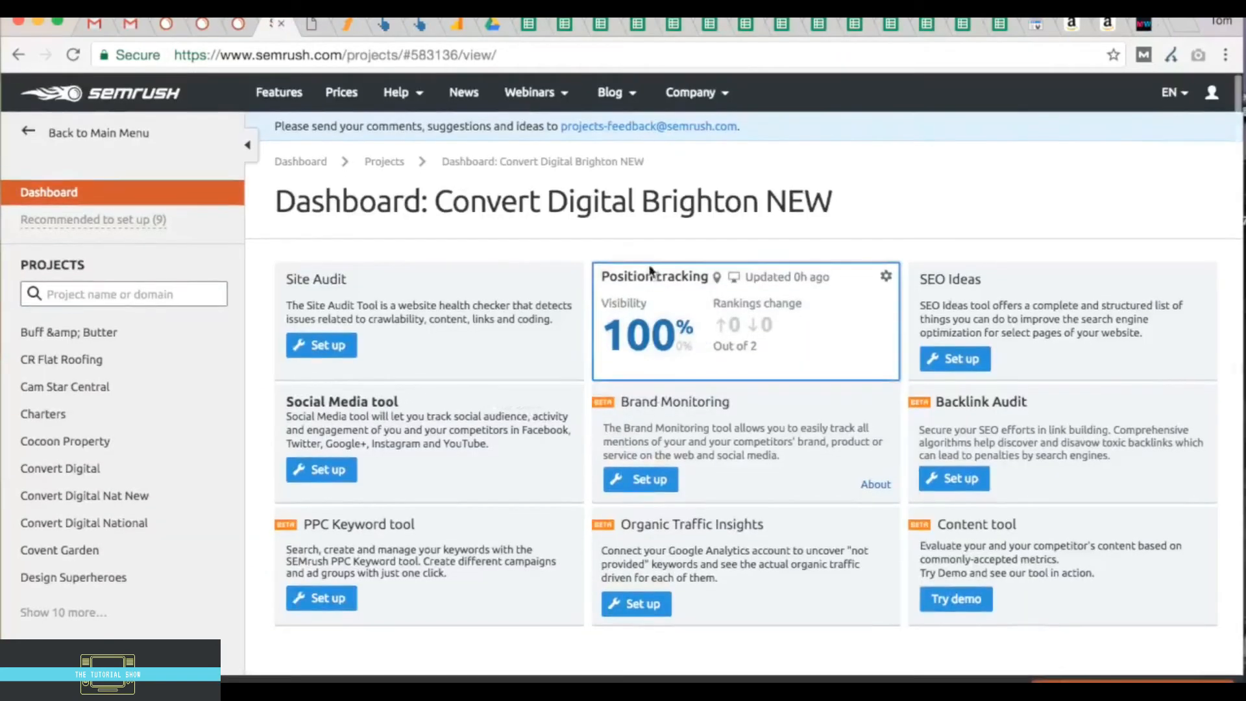
click(646, 280)
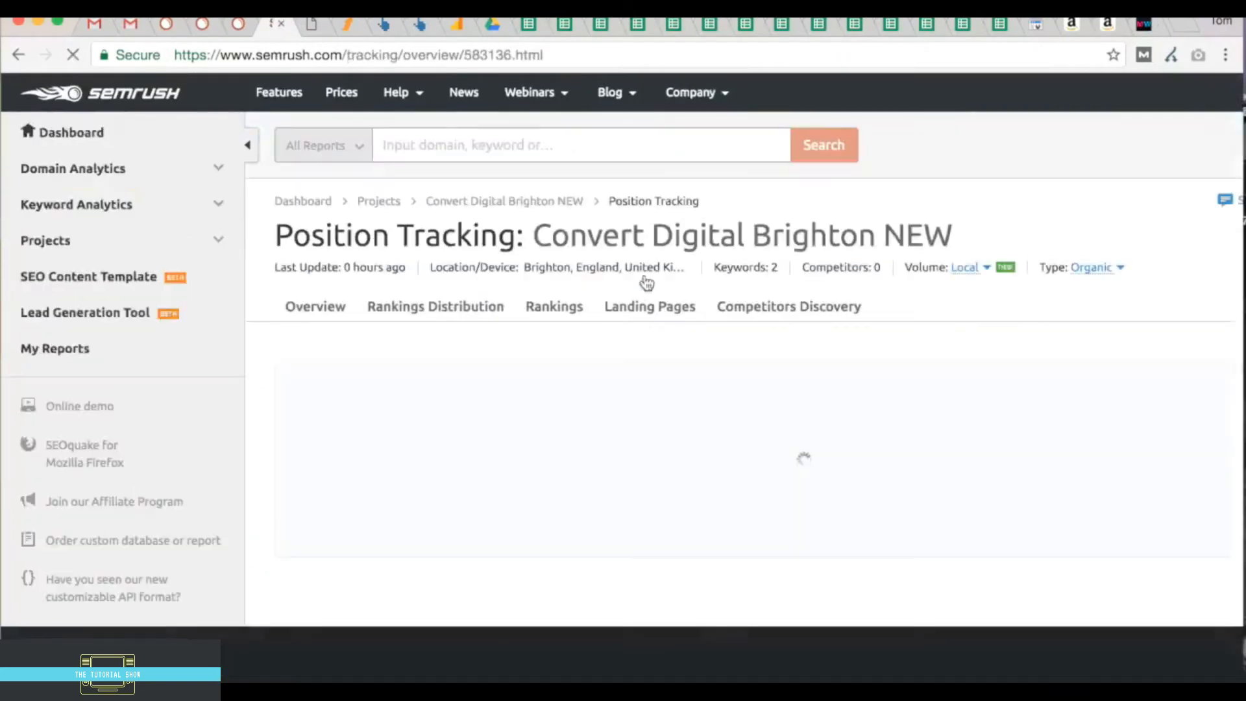
click(555, 307)
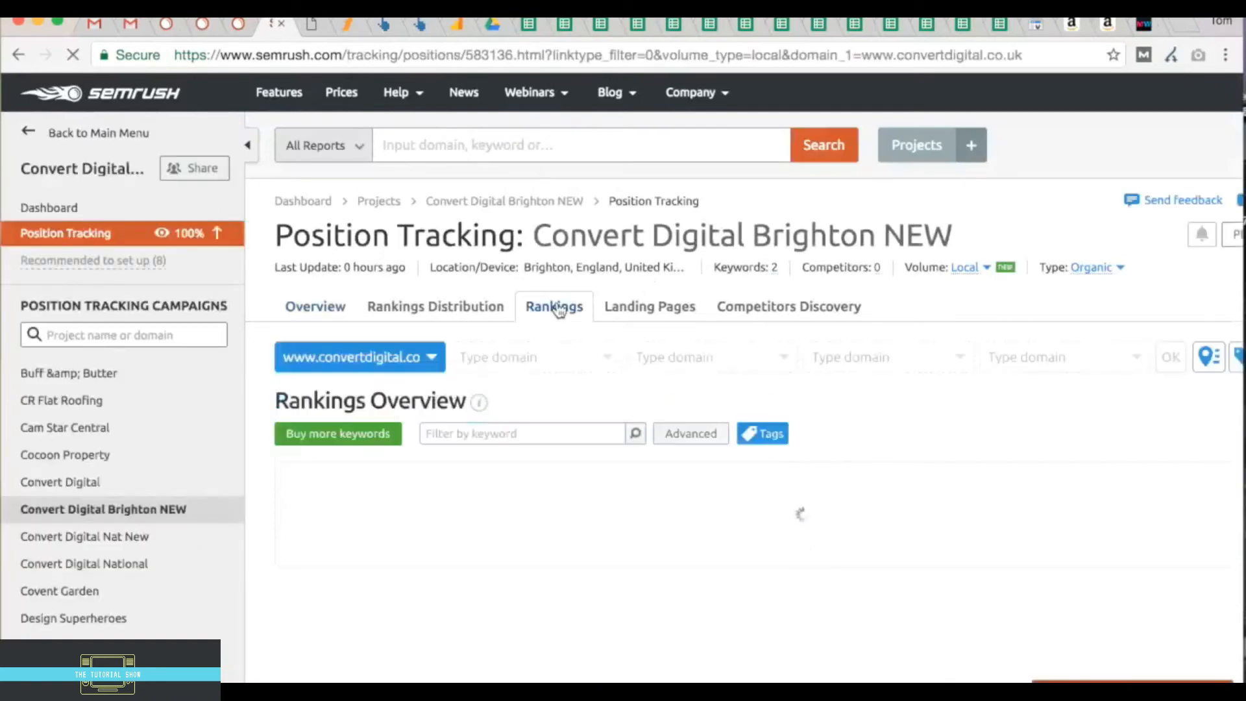
scroll(690, 373, right, 1)
scroll(690, 373, down, 1)
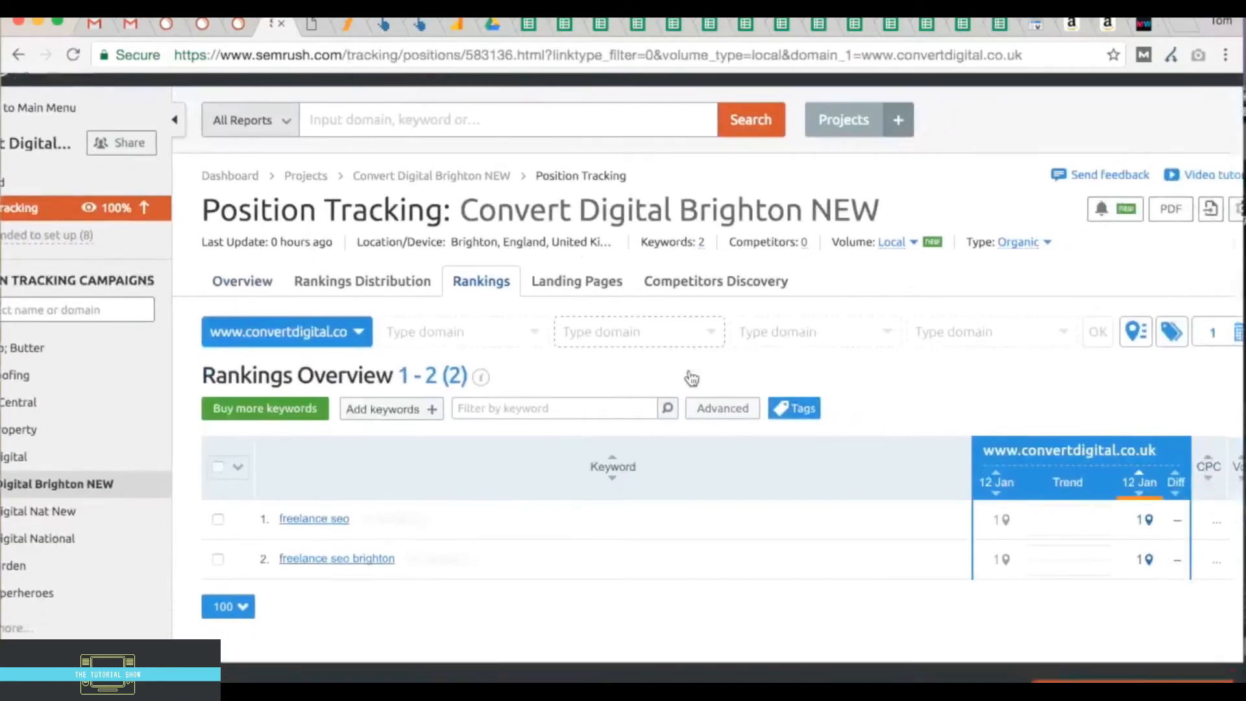
scroll(691, 379, right, 1)
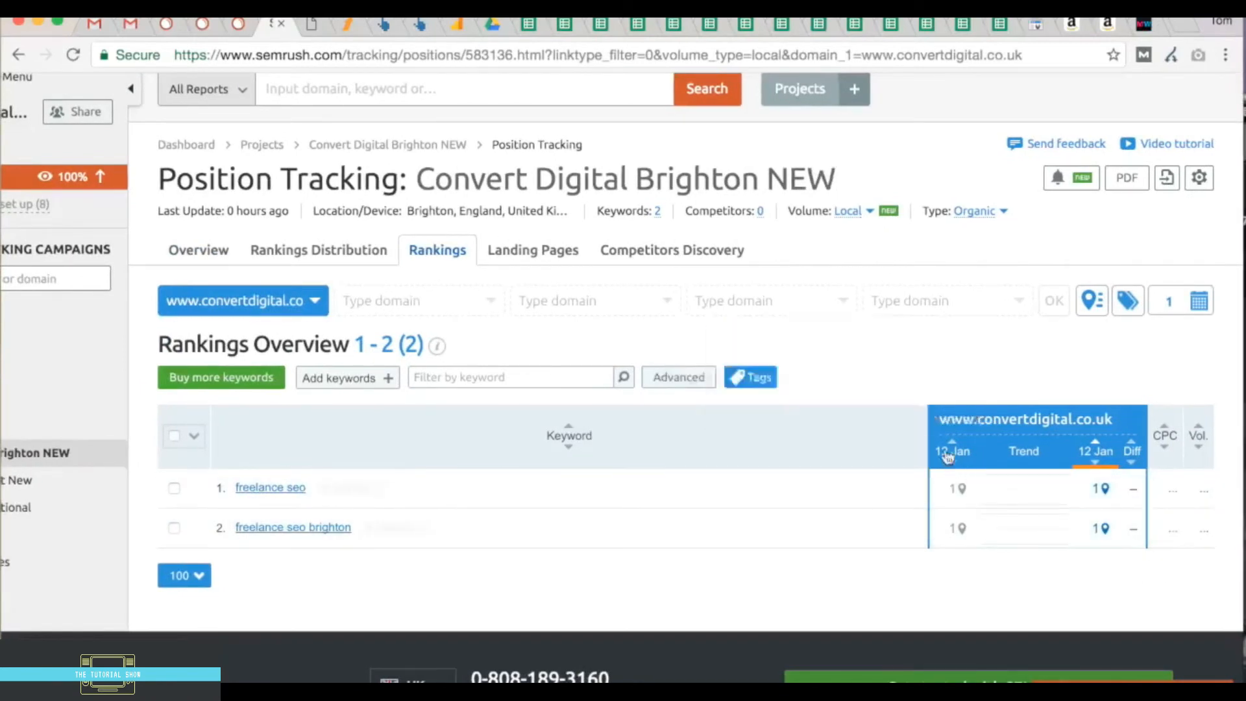
- Check what the start and end date columns mean and show the 12 January end-date position details for "freelance seo"
mouse_move(954, 461)
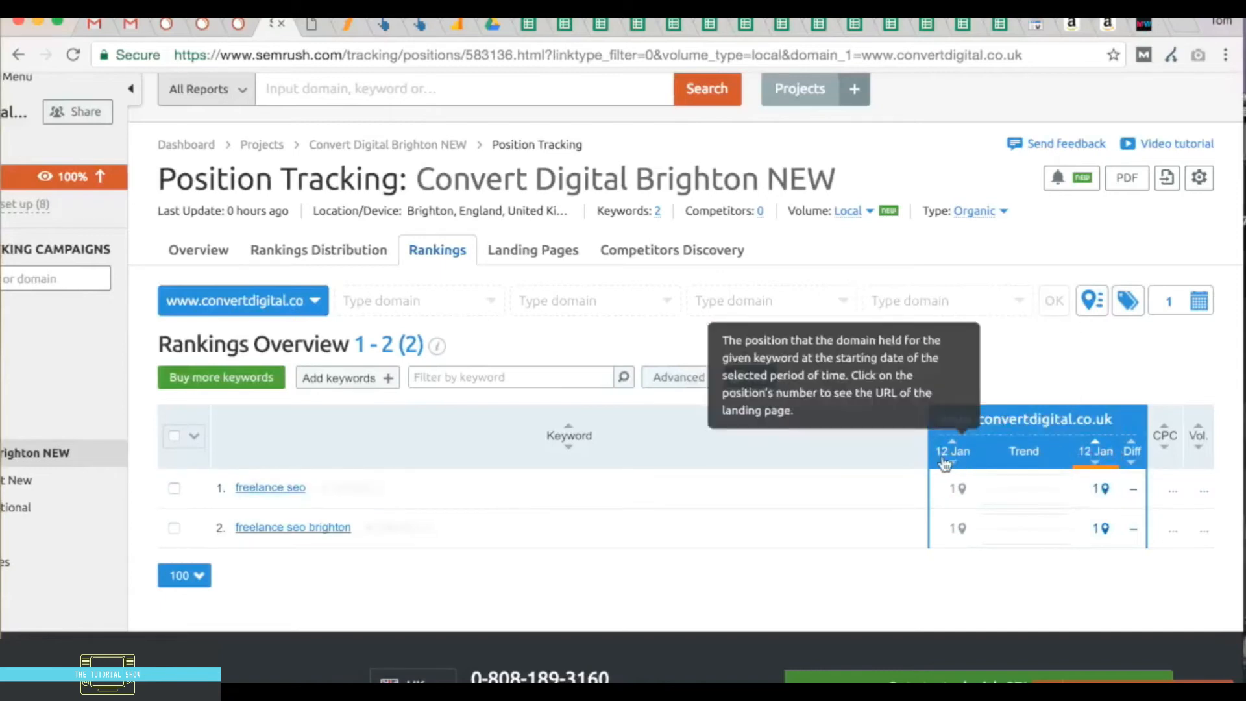
mouse_move(1097, 464)
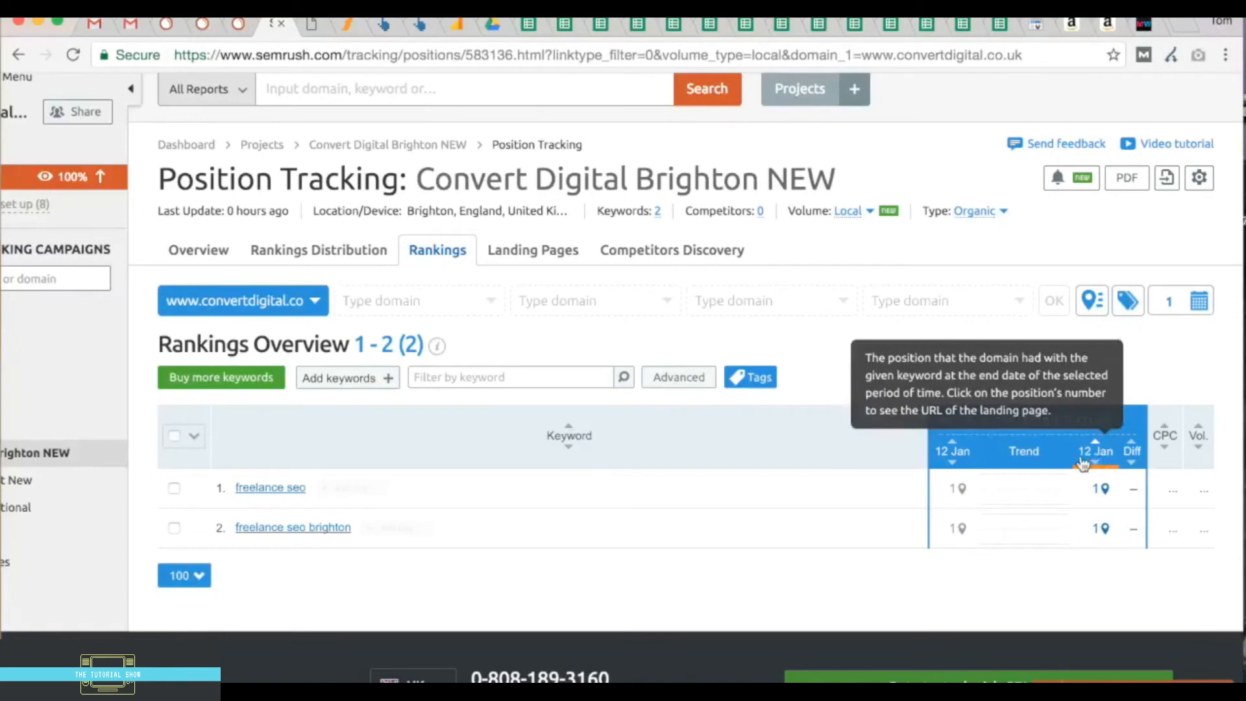
click(1082, 504)
scroll(1082, 503, down, 1)
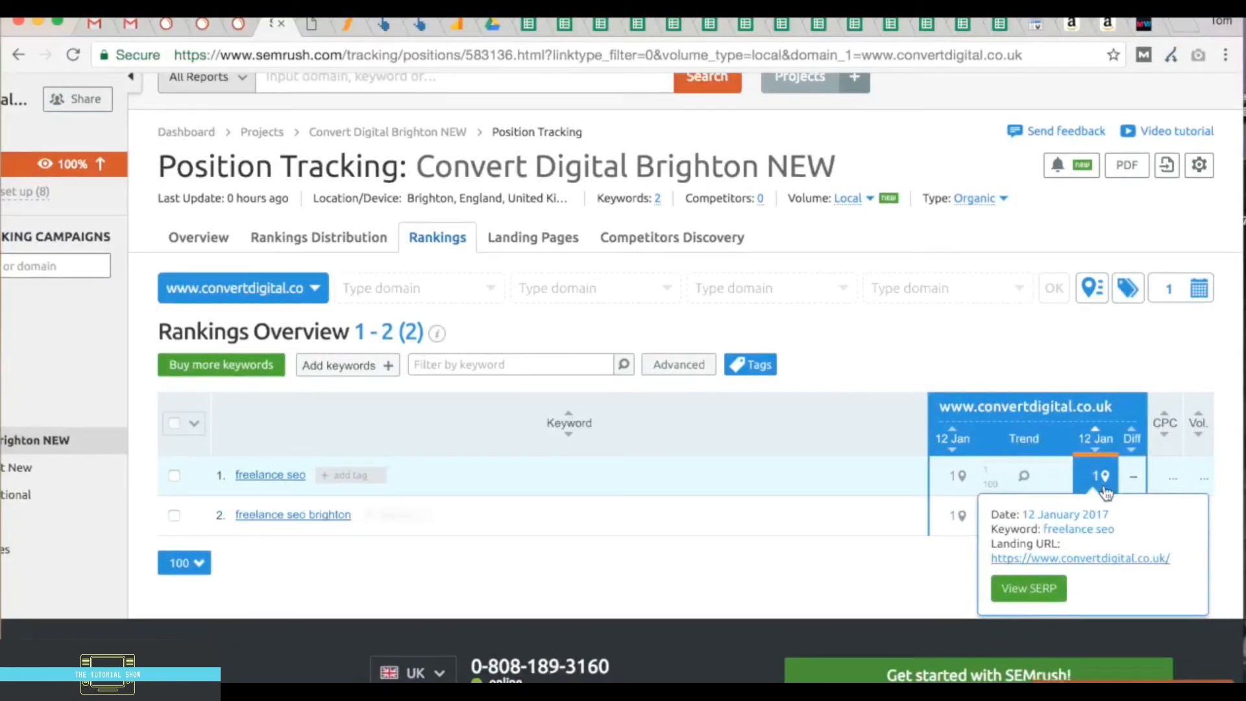
scroll(1106, 493, down, 1)
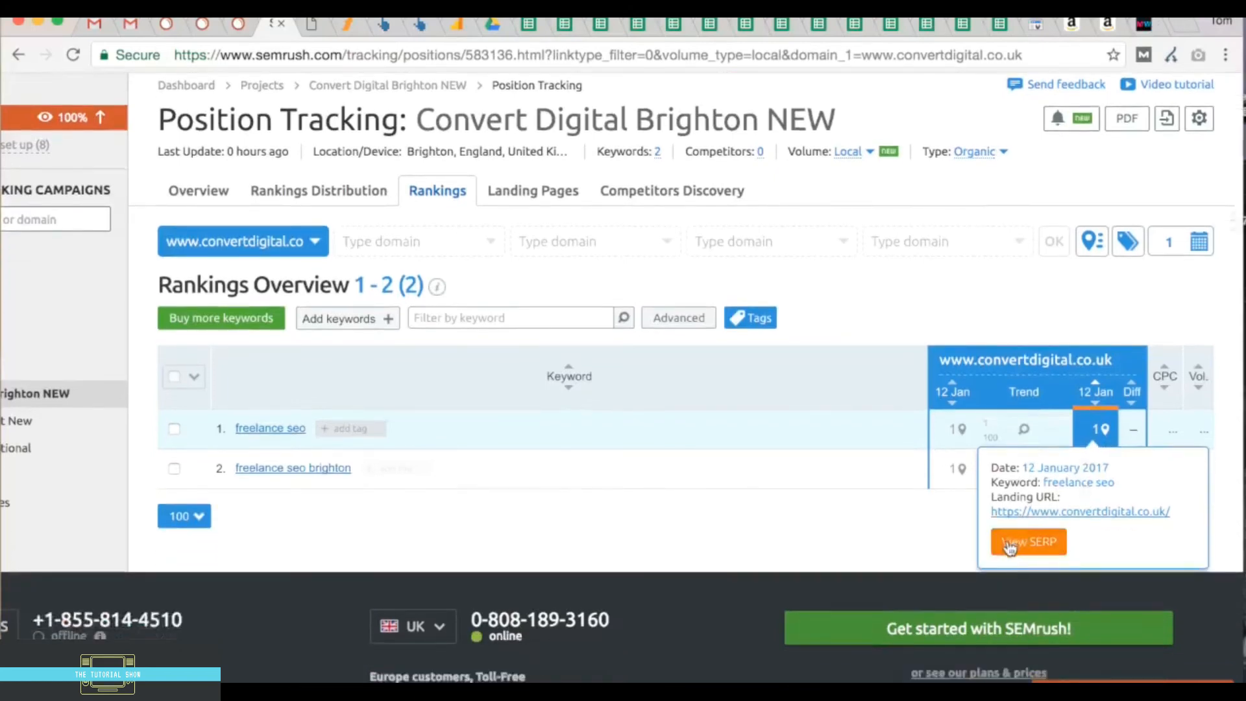
- Open the 12 January search results snapshot for "freelance seo" in Brighton and compare Convert Digital's local pack and organic listings
click(1028, 544)
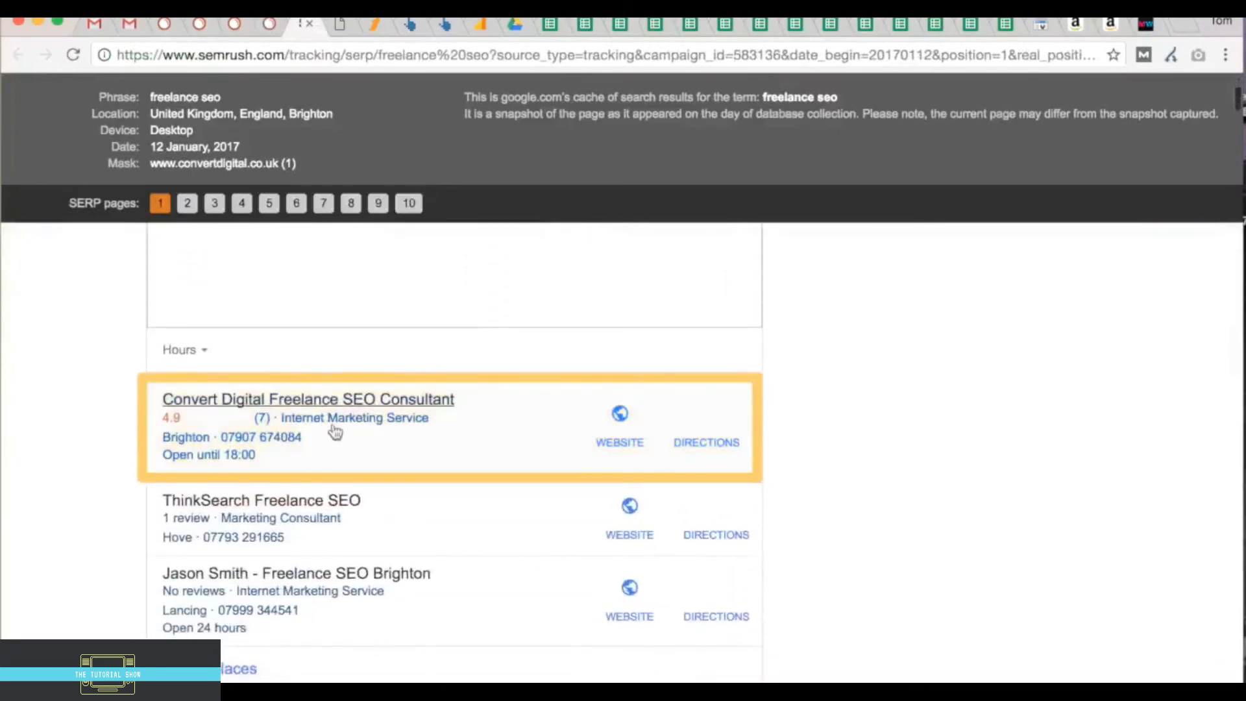
scroll(348, 433, down, 5)
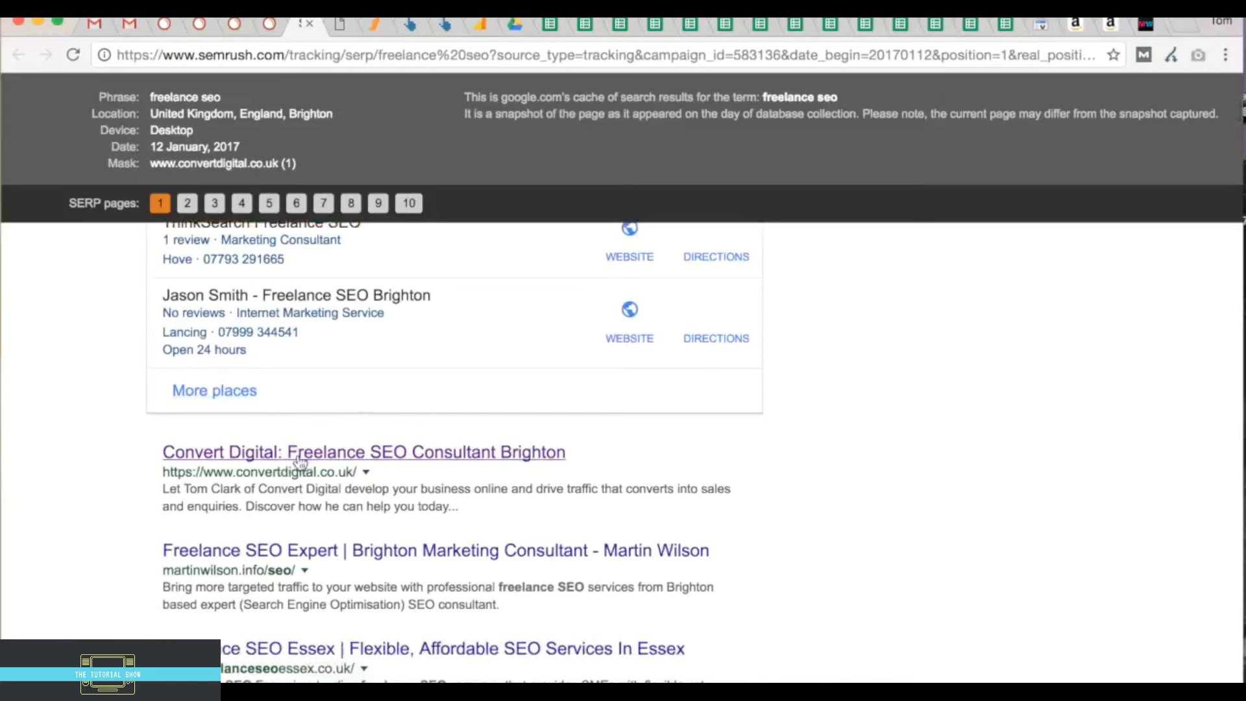
scroll(300, 460, up, 1)
scroll(298, 459, up, 1)
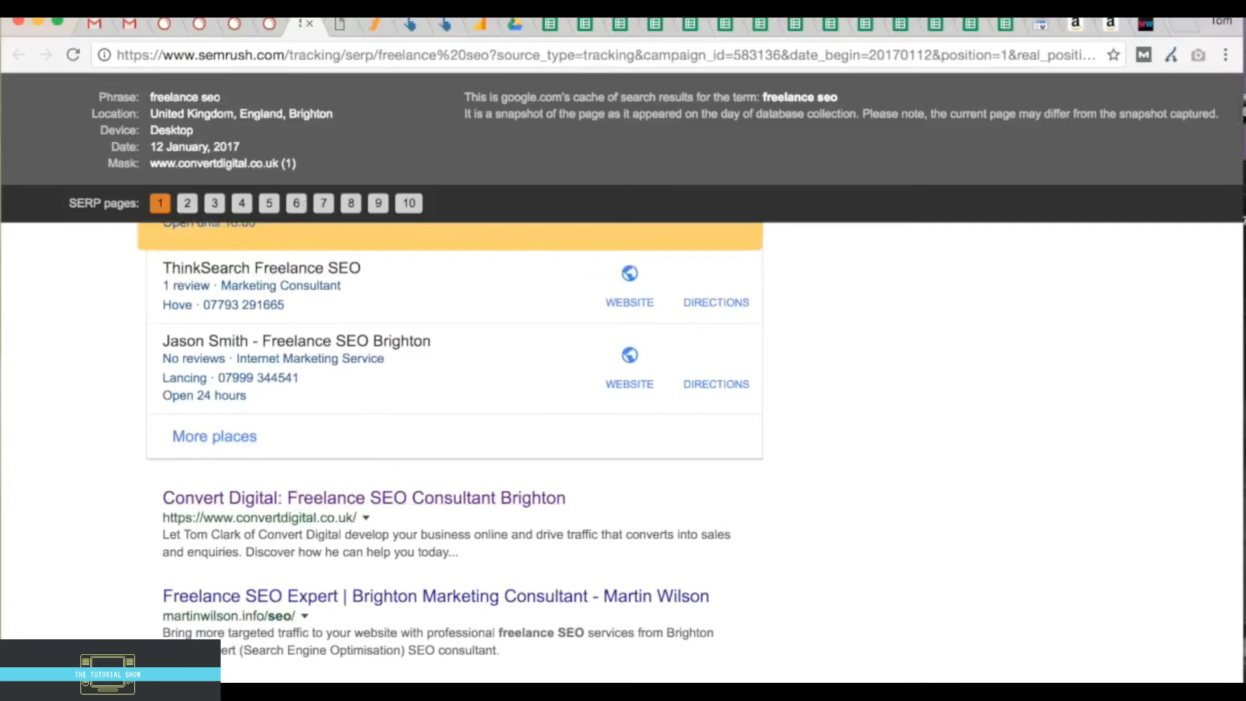
drag(221, 99, 154, 97)
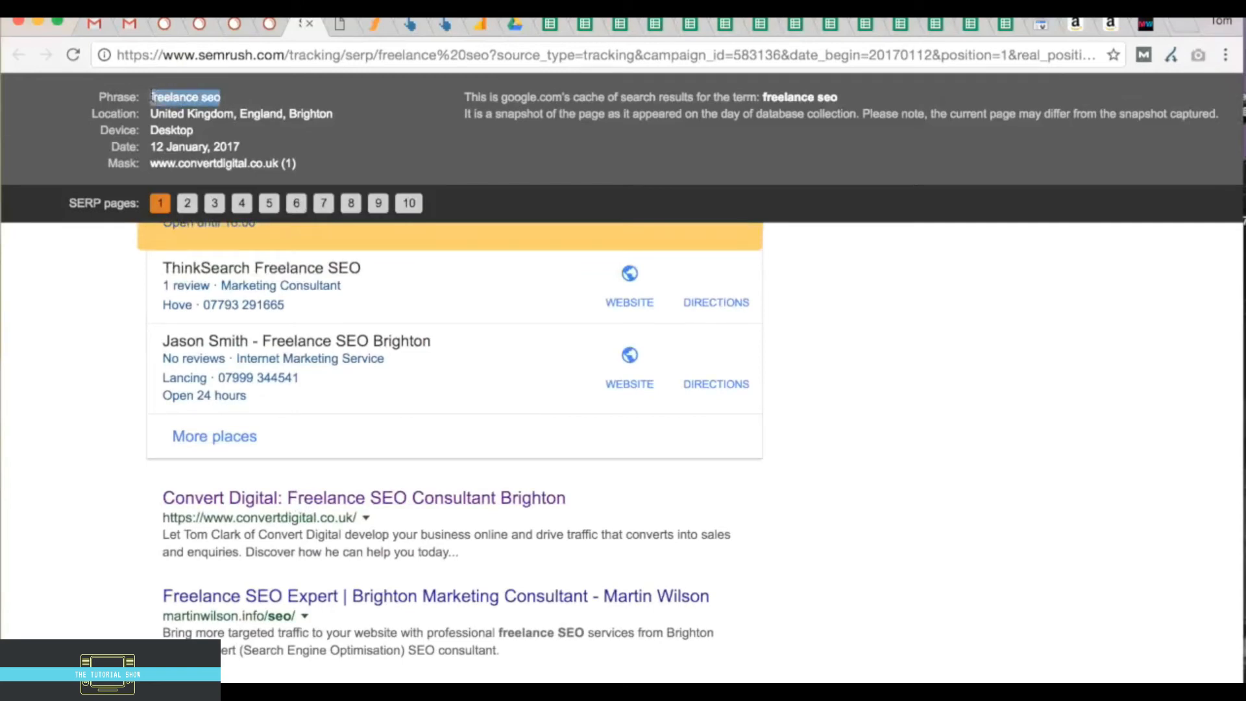
click(123, 361)
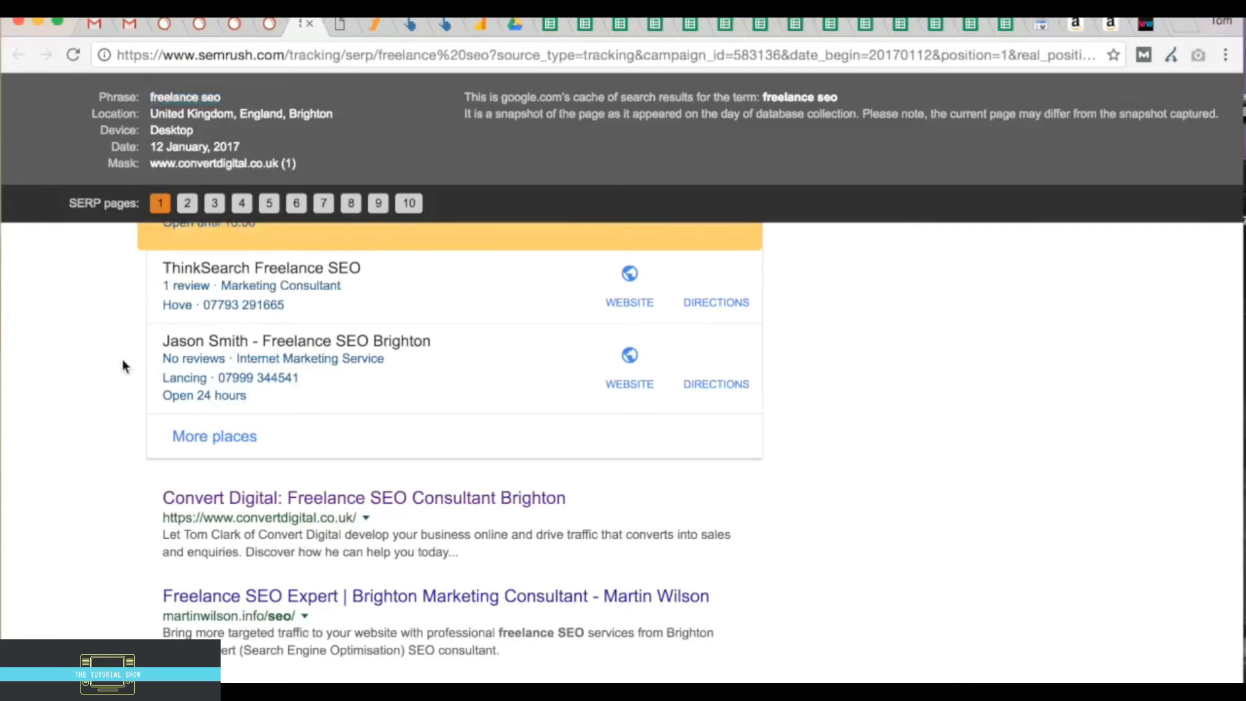
scroll(124, 365, up, 2)
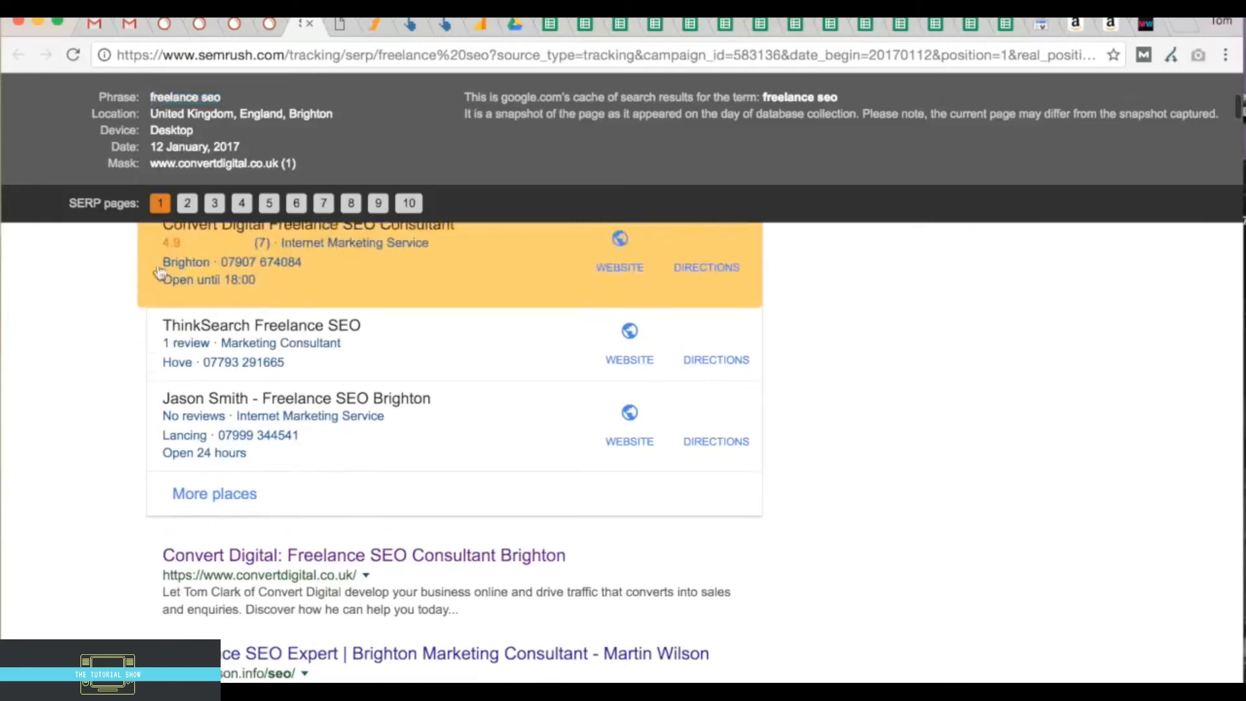
click(308, 24)
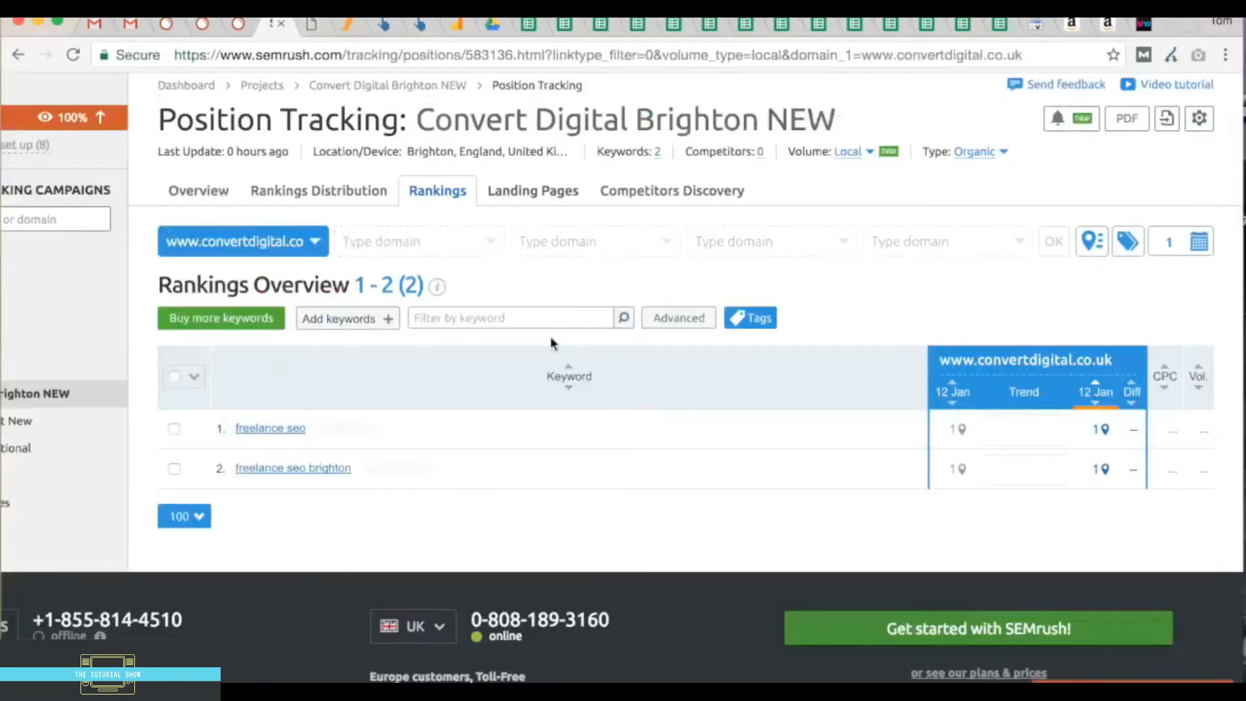
- Go back to the projects list, filter it by "convert" and check the position tracking status of the Convert Digital projects
scroll(555, 285, up, 1)
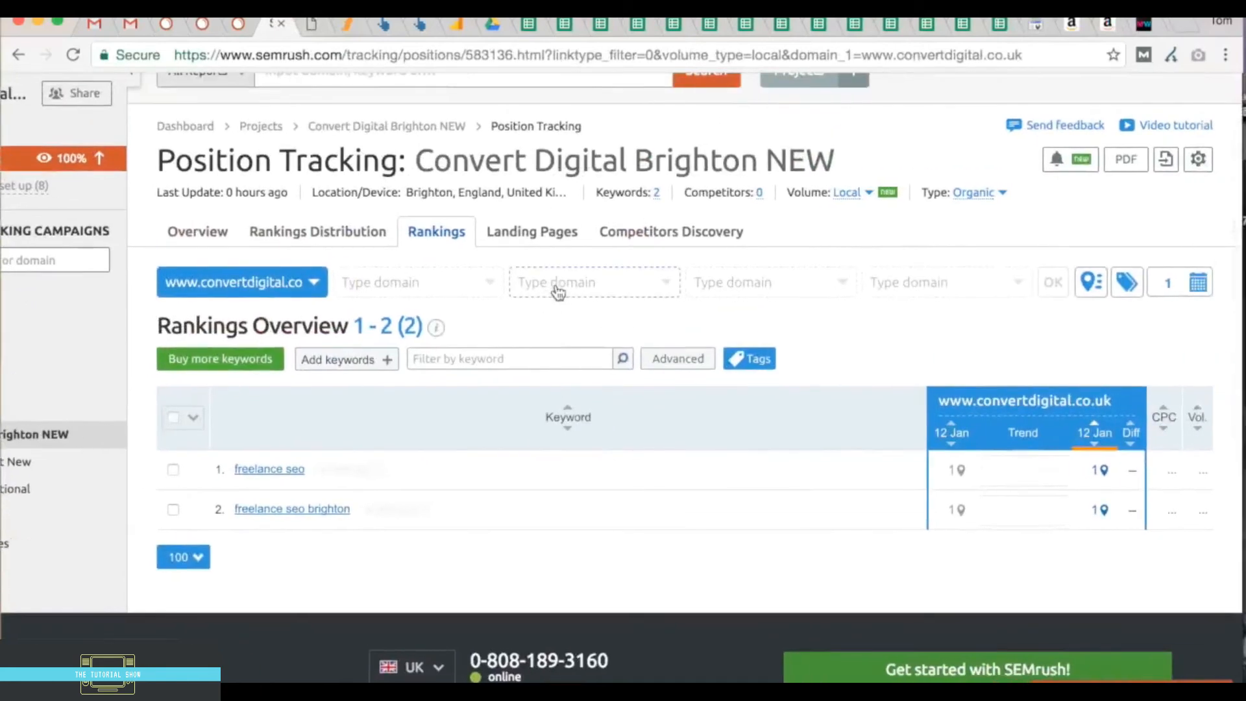
scroll(492, 263, left, 3)
scroll(492, 264, up, 1)
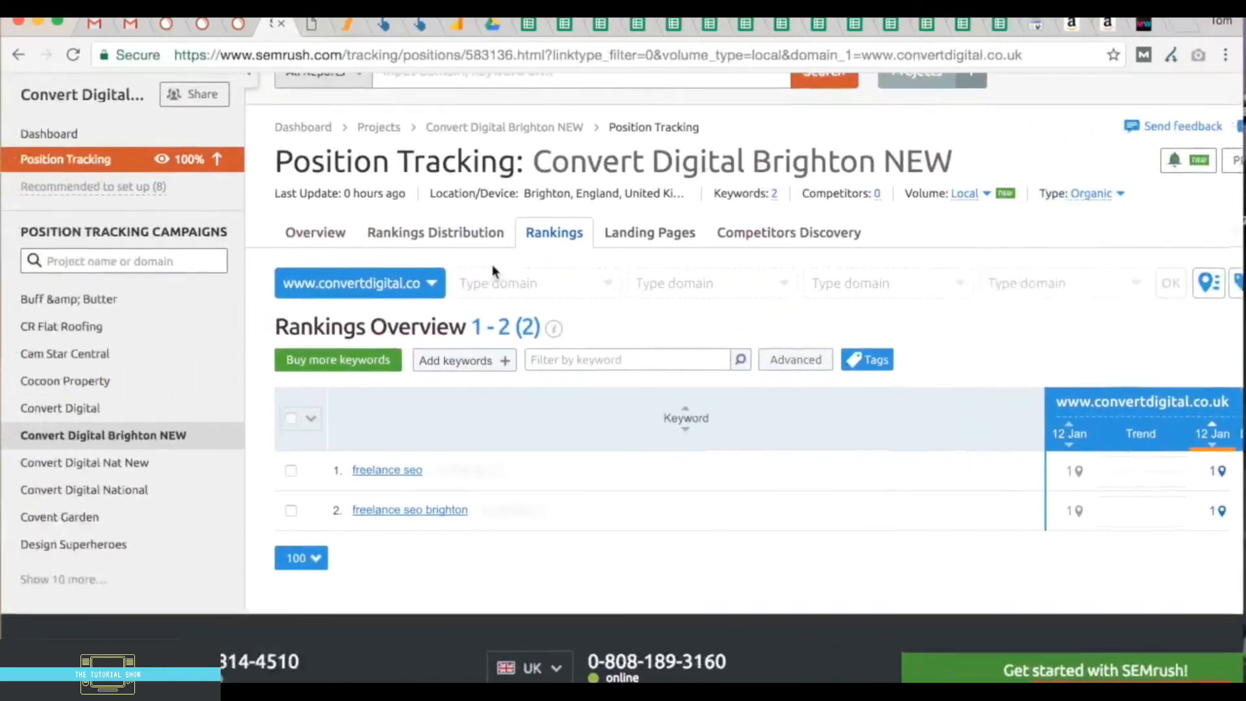
scroll(392, 218, up, 1)
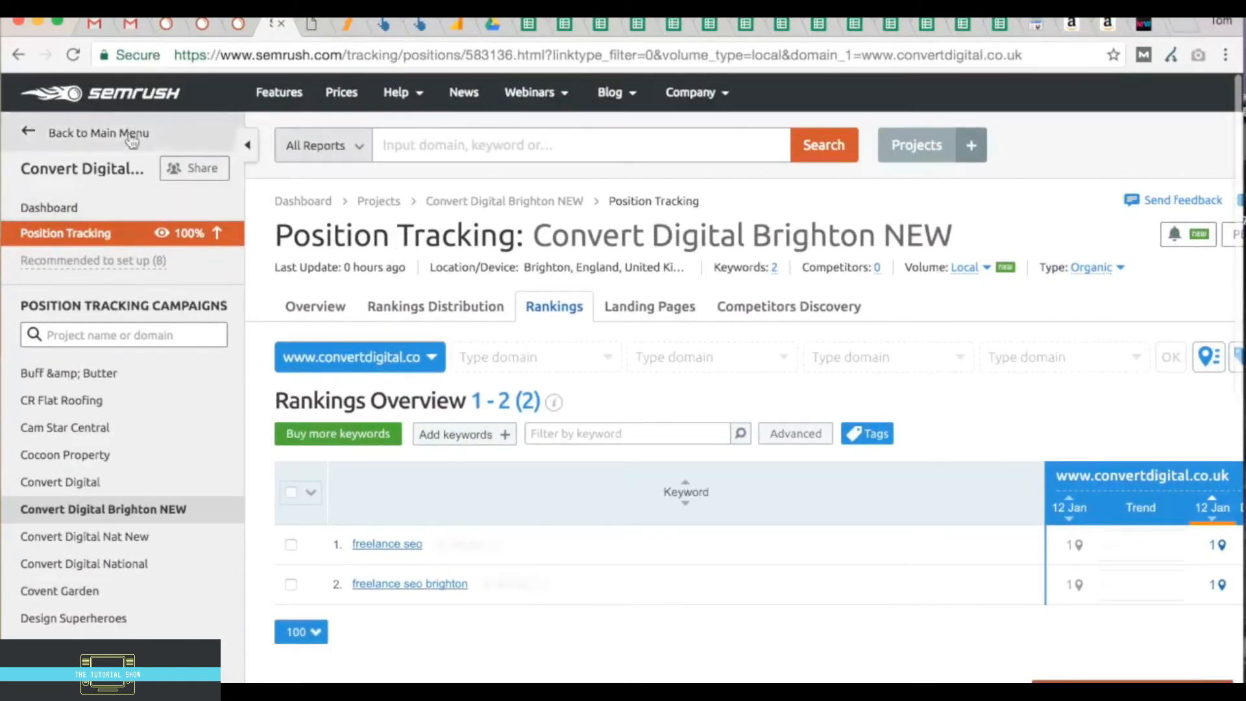
click(376, 202)
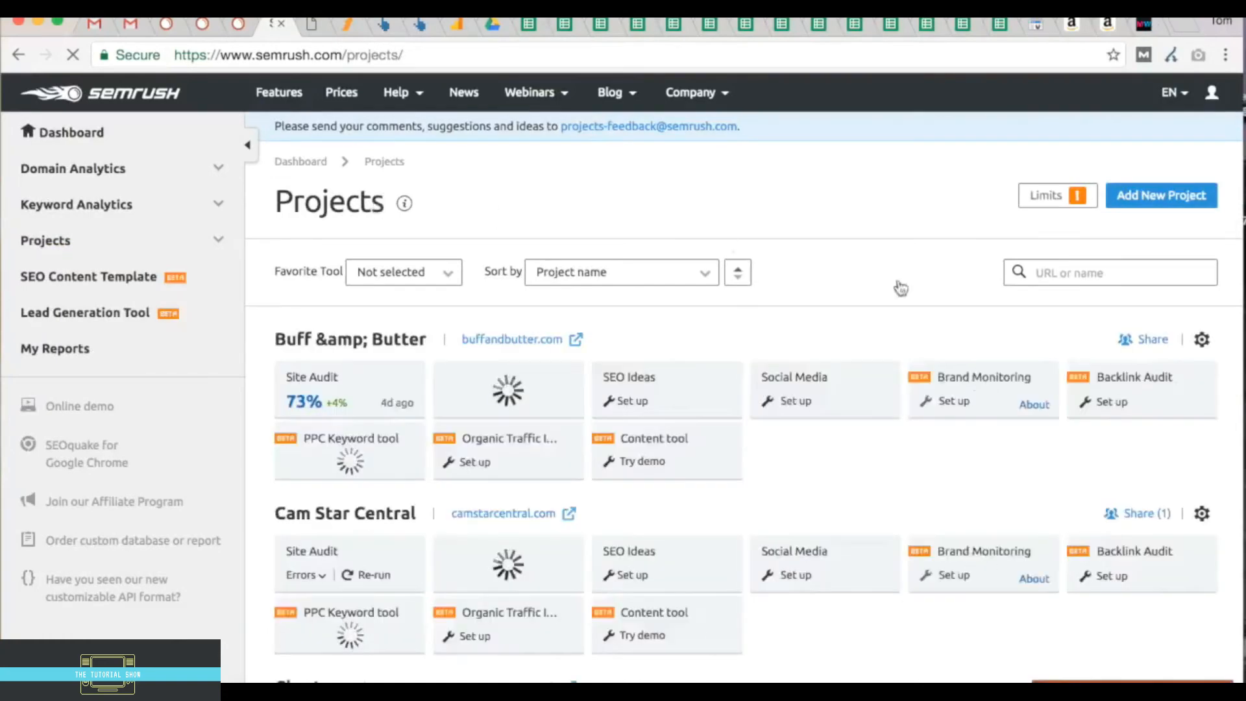
click(1101, 272)
text(convert)
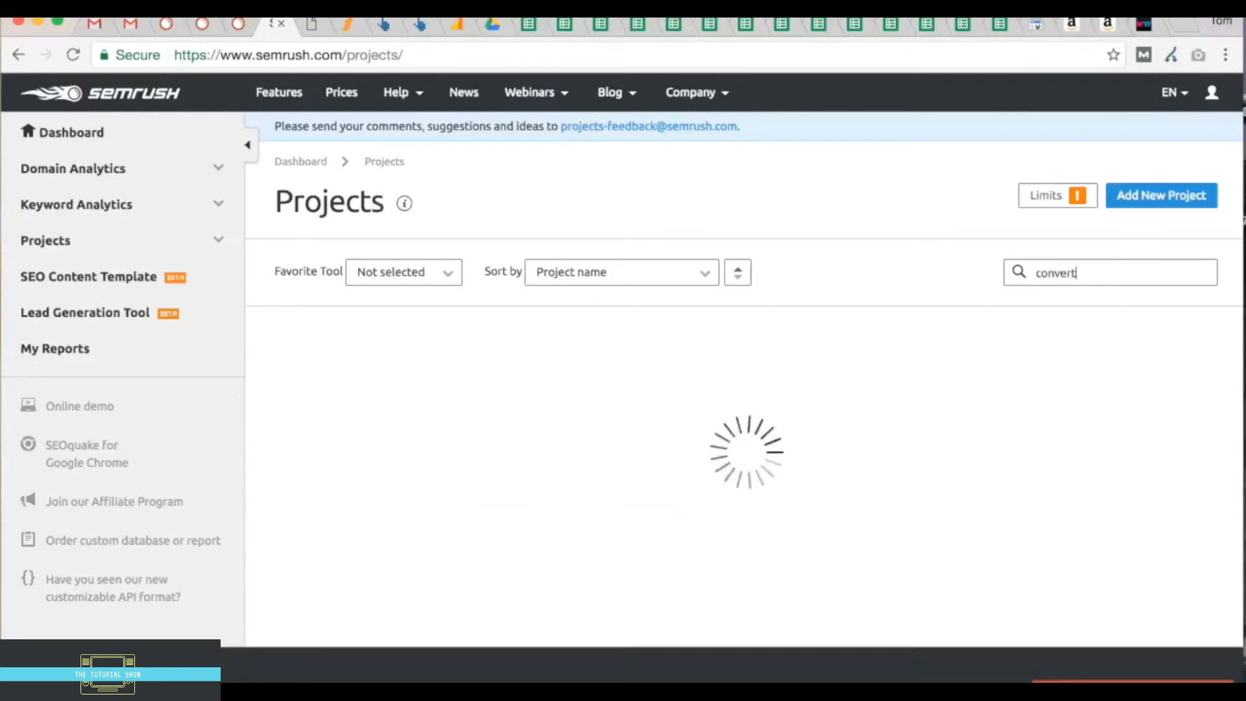
scroll(675, 410, down, 5)
scroll(675, 411, down, 3)
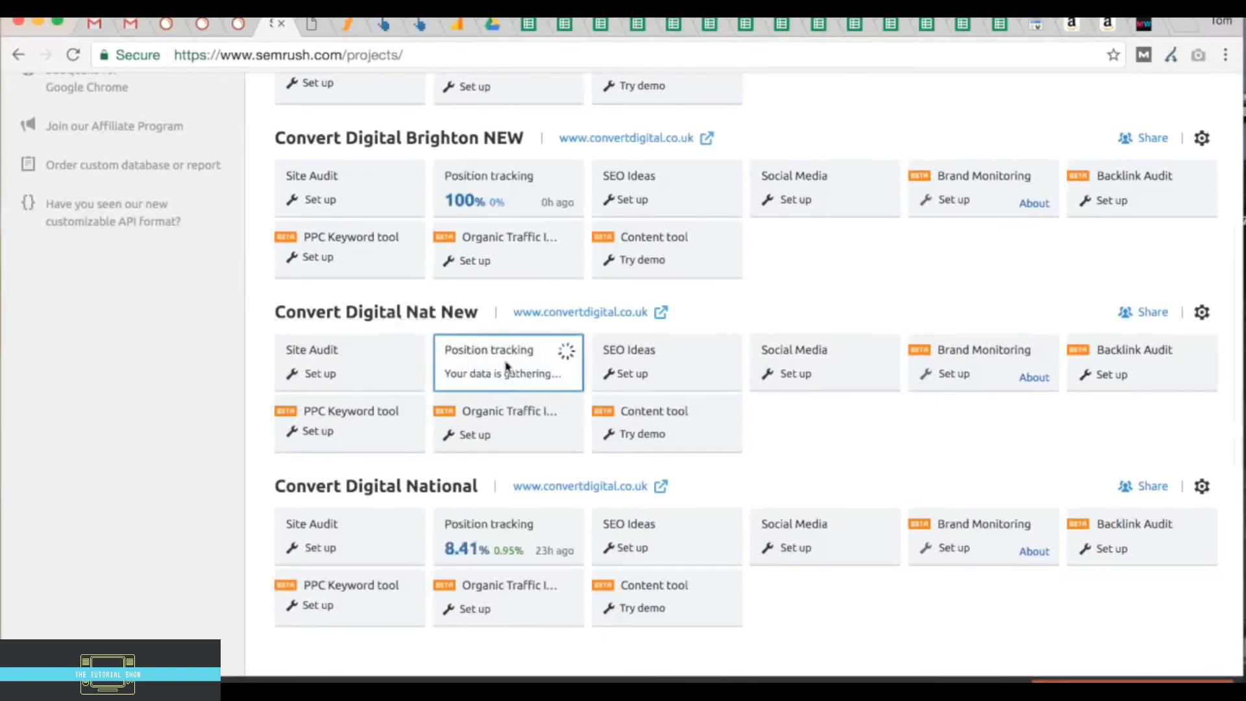
scroll(491, 357, up, 1)
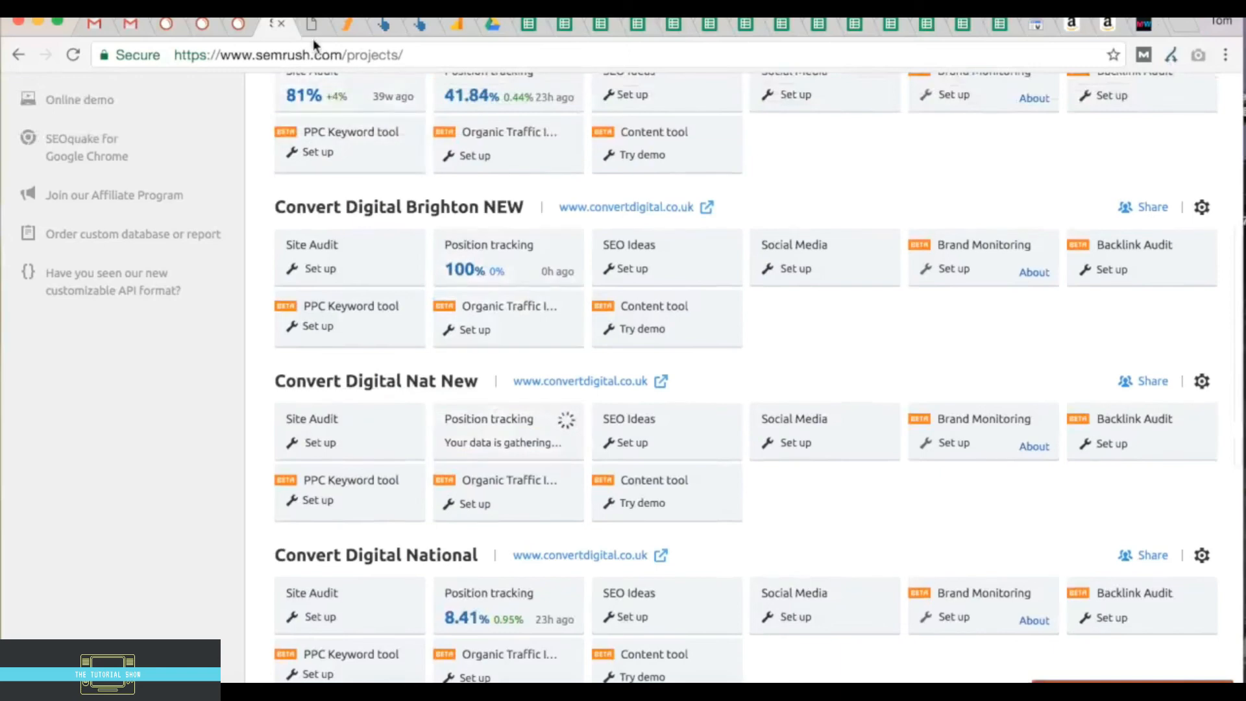
- Reopen the position tracking of the Convert Digital Brighton NEW project and show its keyword positions
click(239, 24)
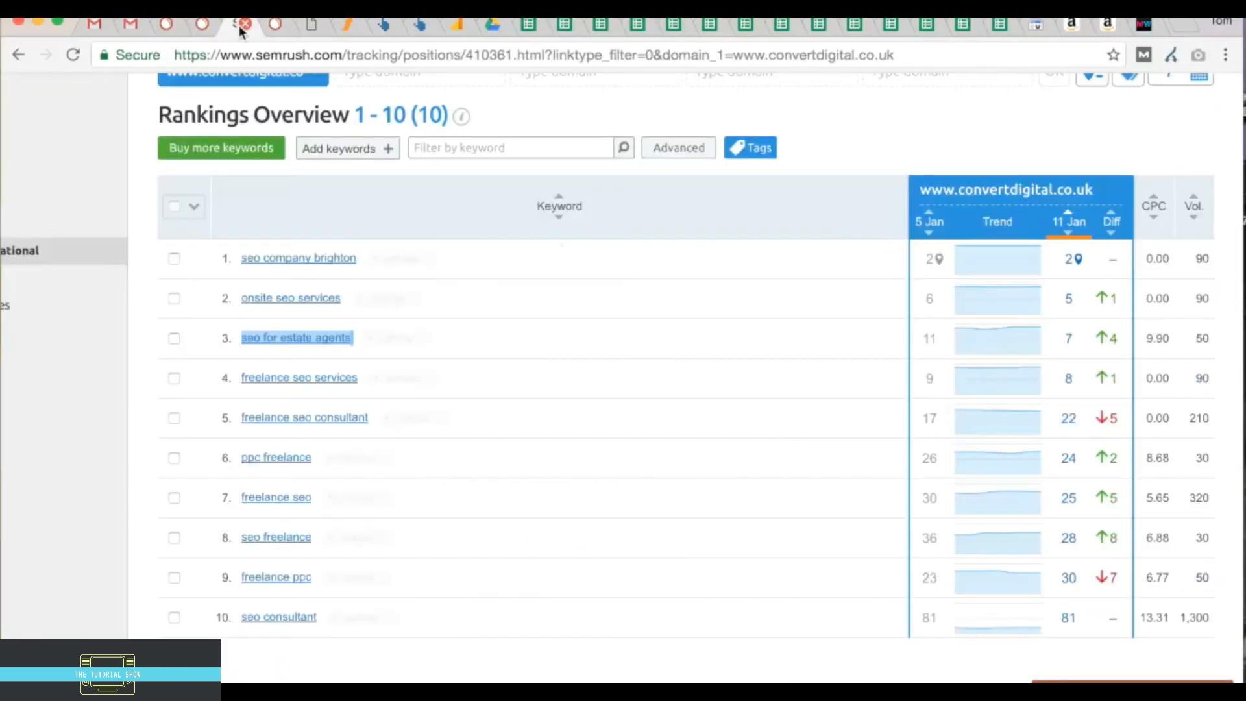
click(276, 25)
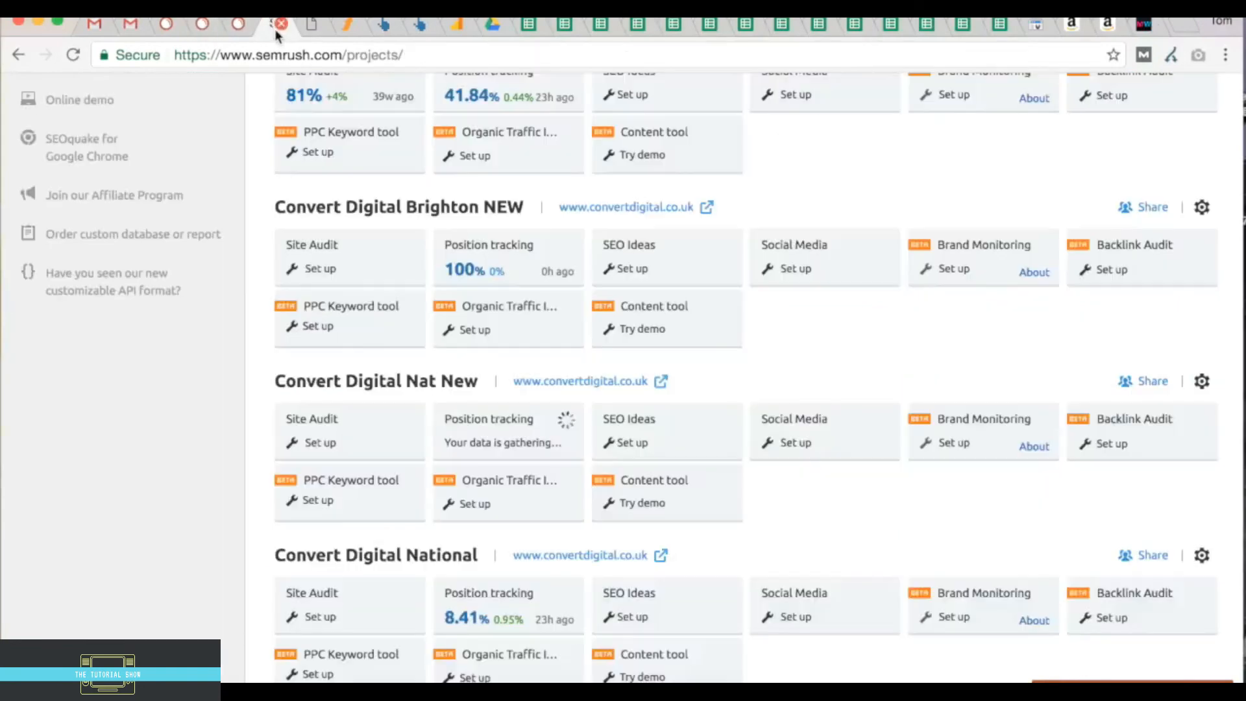
click(487, 257)
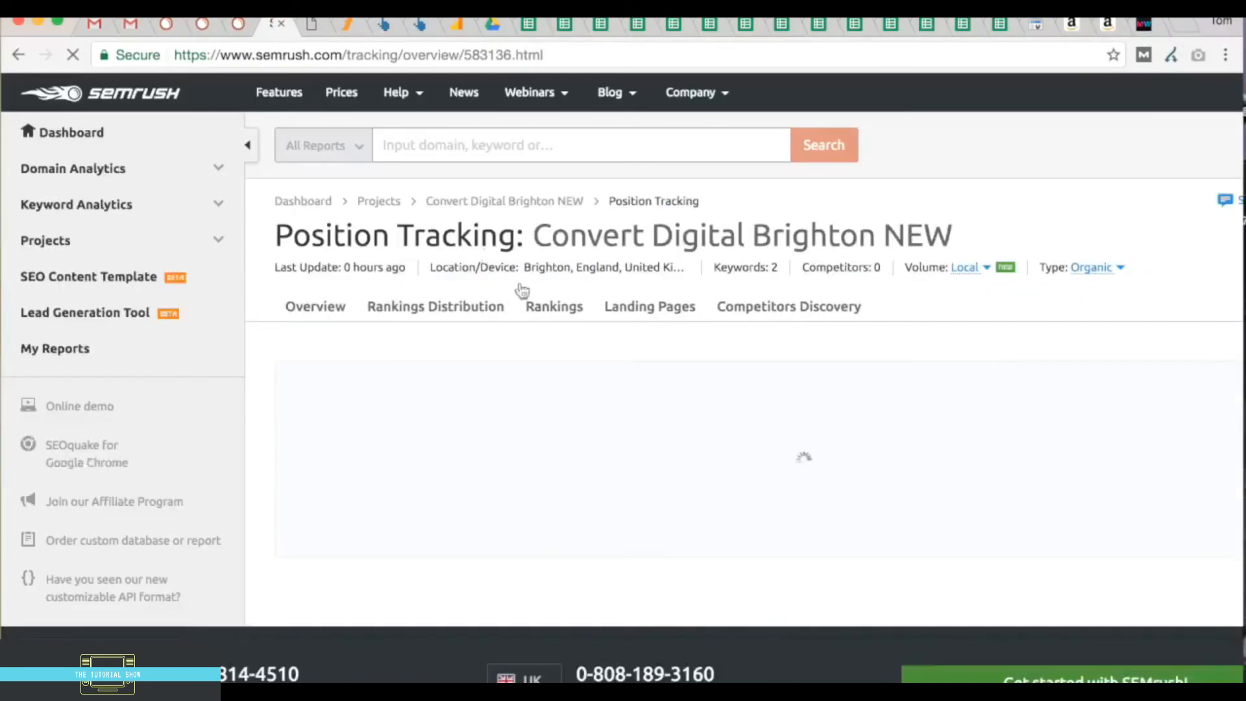
click(537, 309)
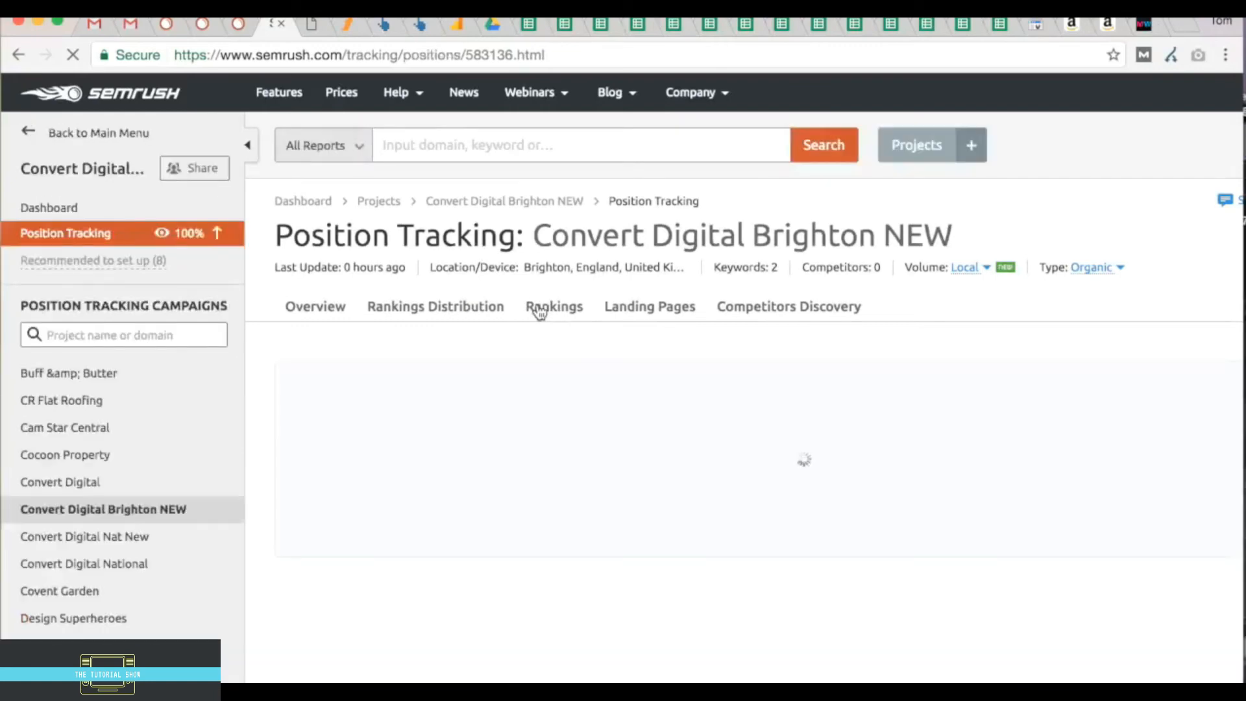
scroll(806, 486, right, 3)
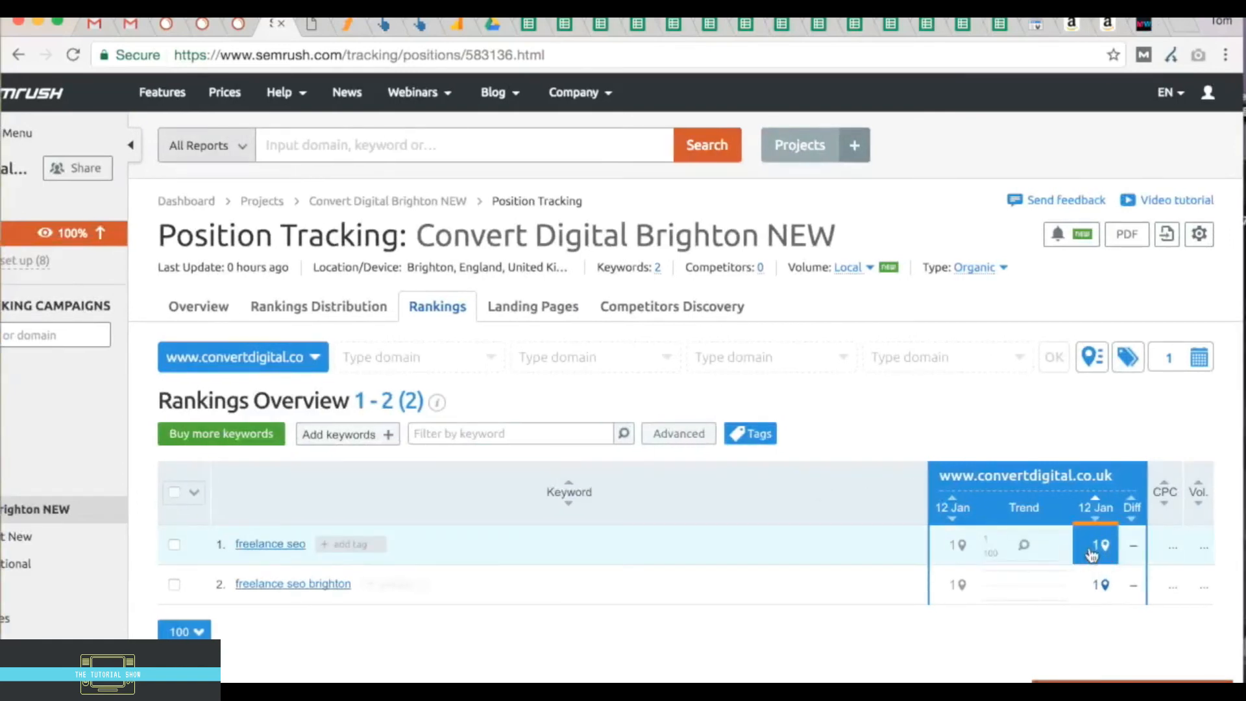
- Reopen the Brighton snapshot for "freelance seo", recheck the highlighted local listing against the organic result, and return to the rankings
click(1092, 555)
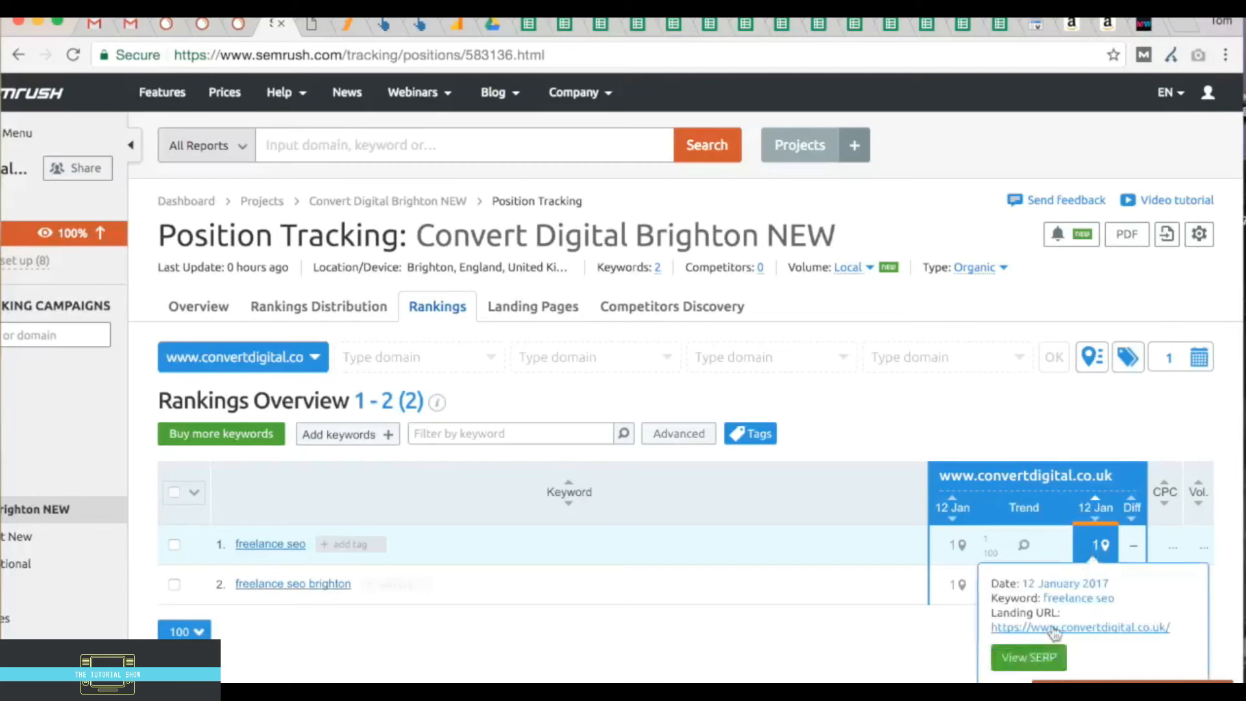
click(1029, 658)
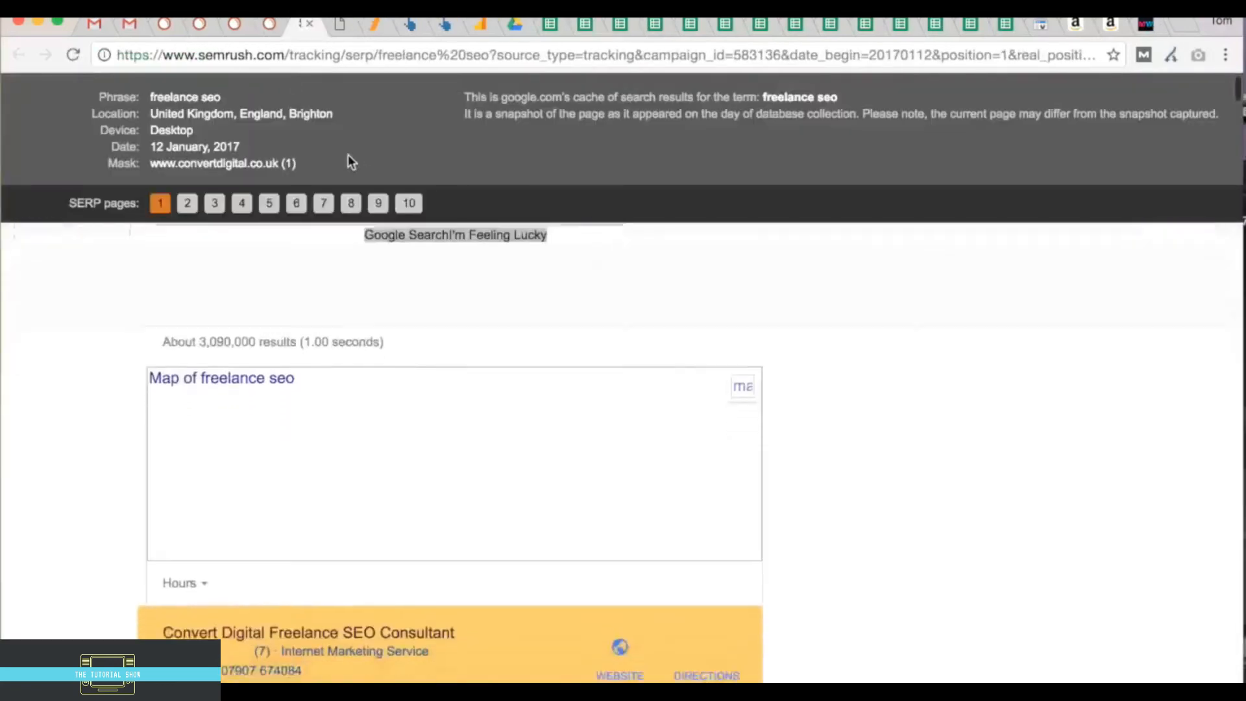
scroll(308, 479, down, 4)
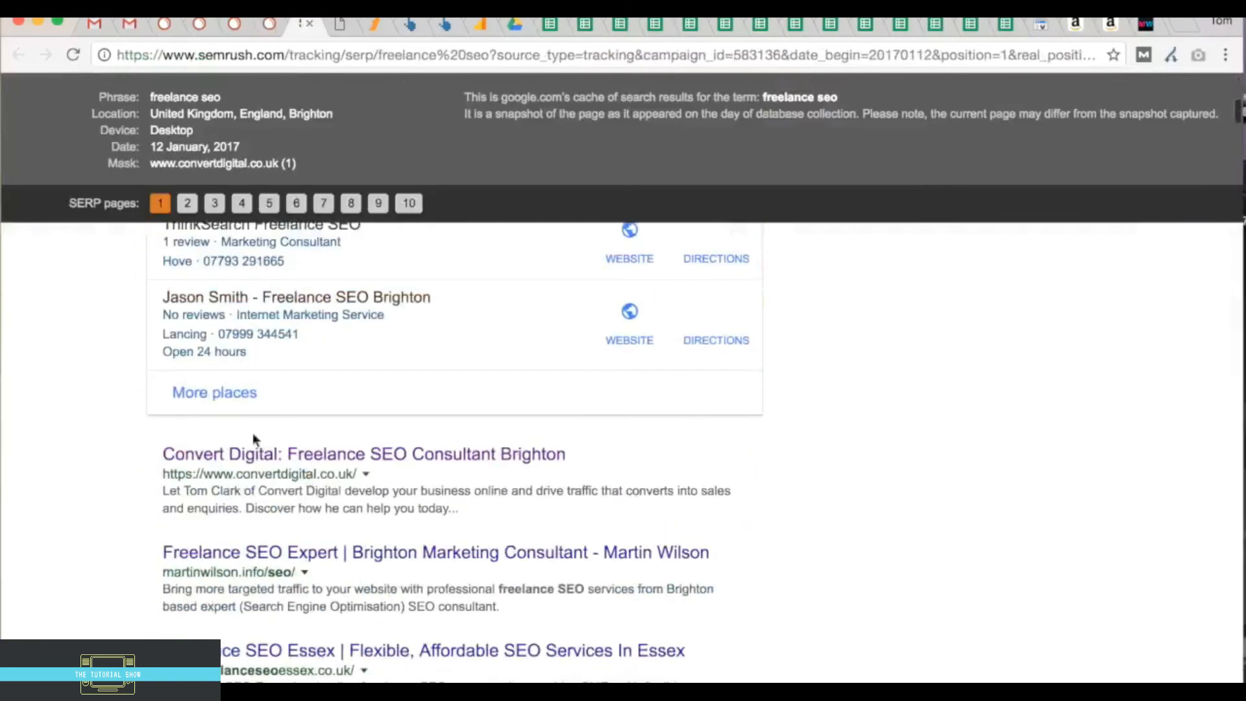
scroll(266, 435, up, 2)
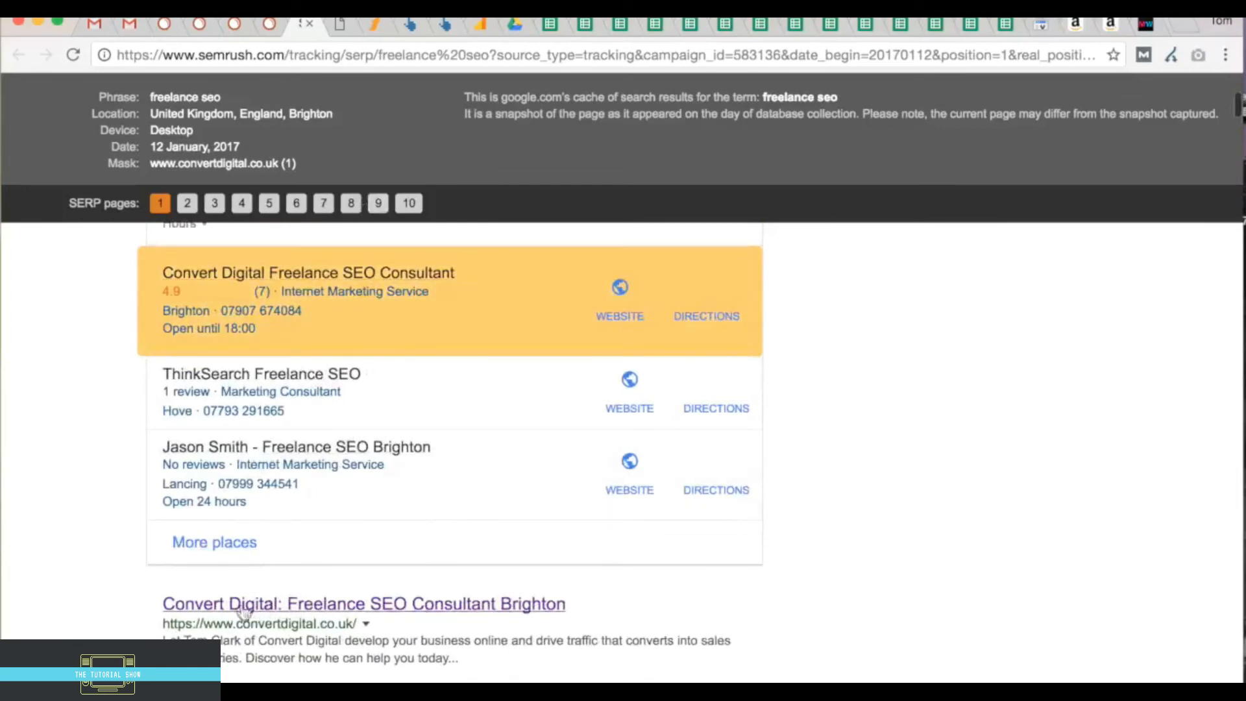
click(268, 26)
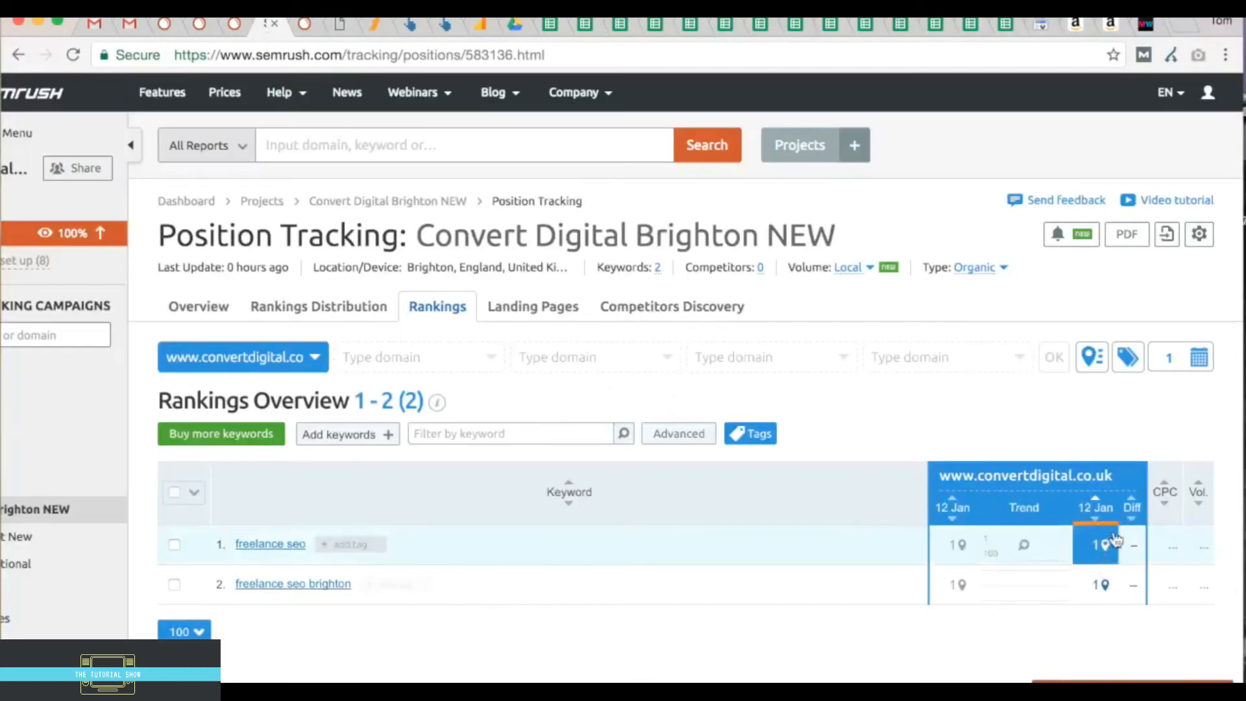
- Review the options for including, isolating or excluding local pack rankings in the Brighton reports, leaving the setting as it is
click(1092, 359)
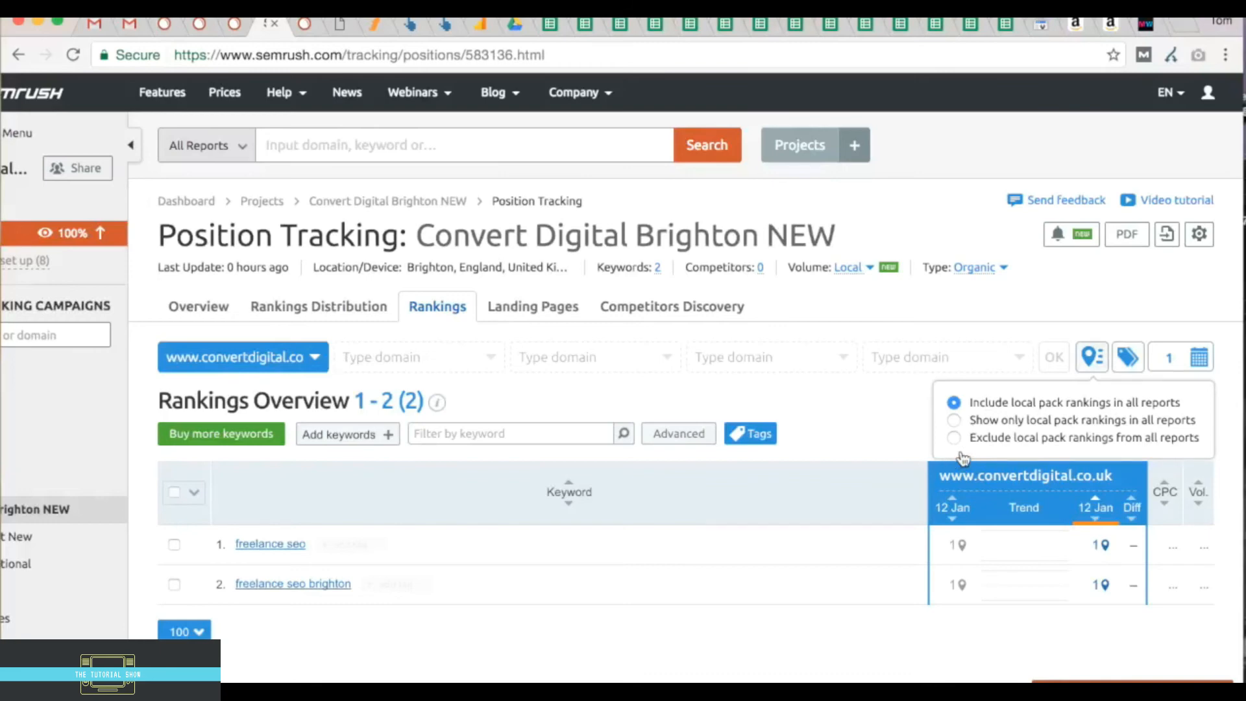
click(880, 435)
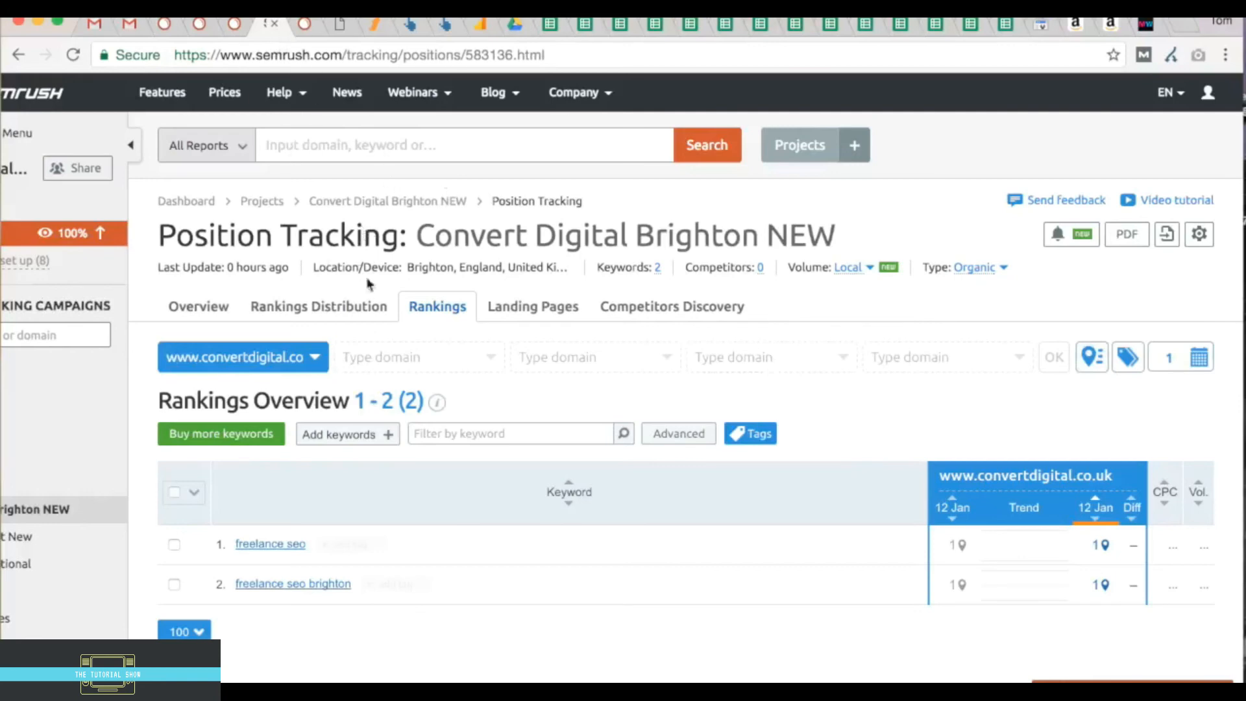
scroll(322, 274, left, 2)
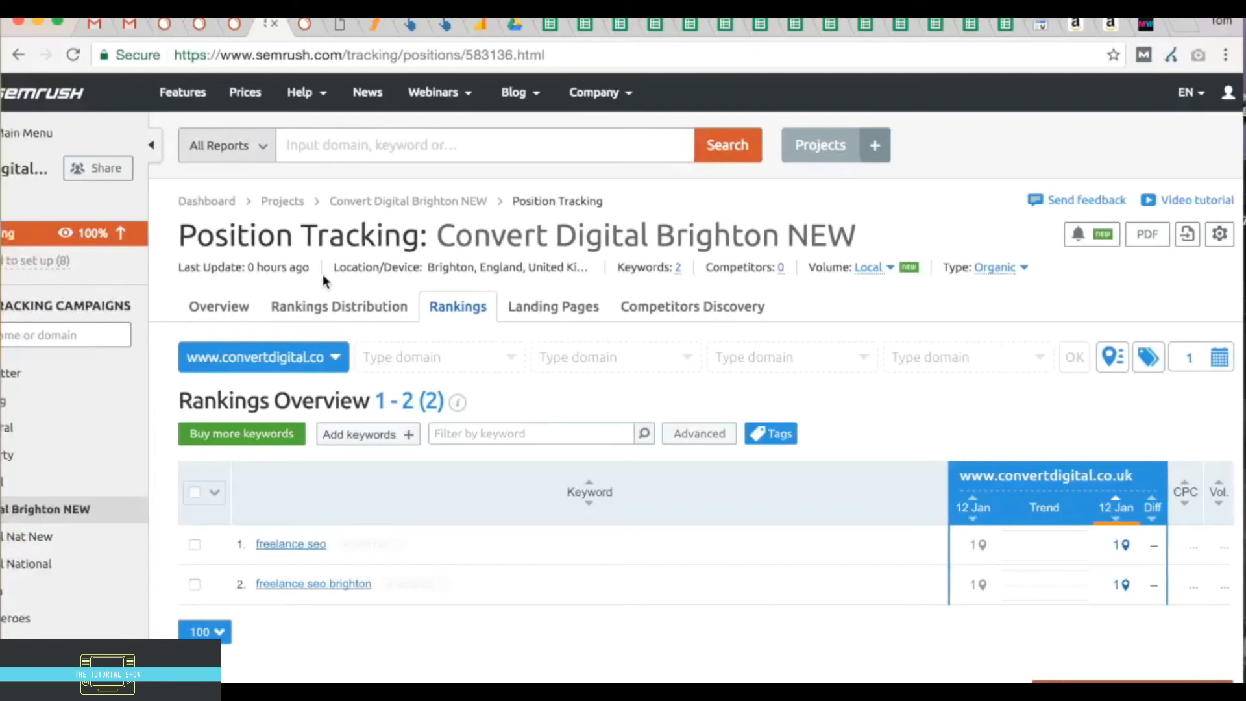
scroll(855, 409, right, 2)
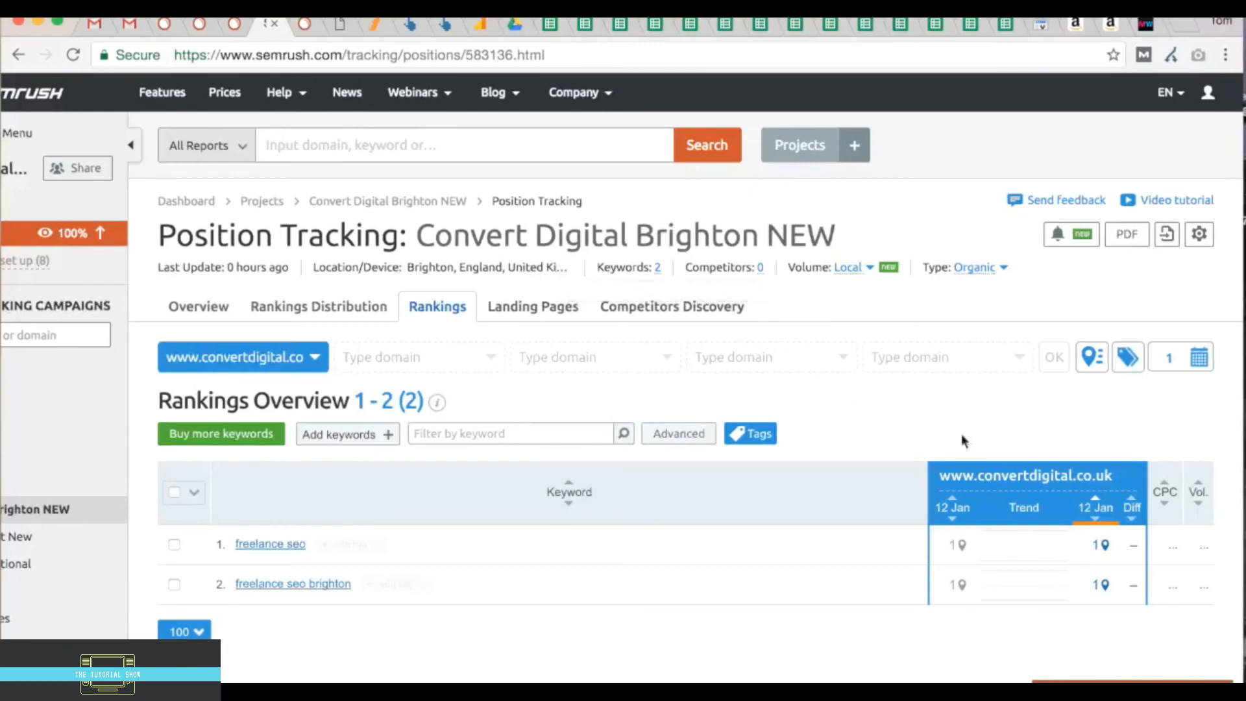
scroll(752, 412, down, 1)
scroll(751, 412, down, 2)
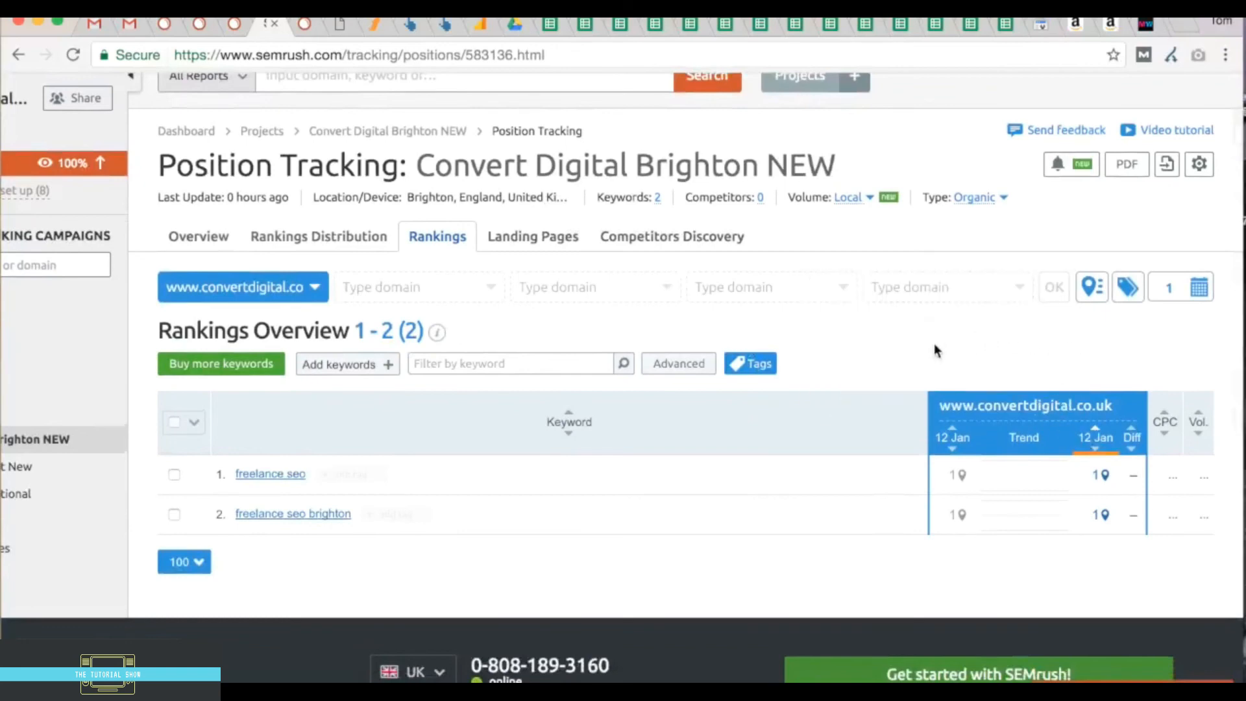
- Show the Convert Digital National rankings for the last 90 days and review how the keyword positions changed
click(249, 23)
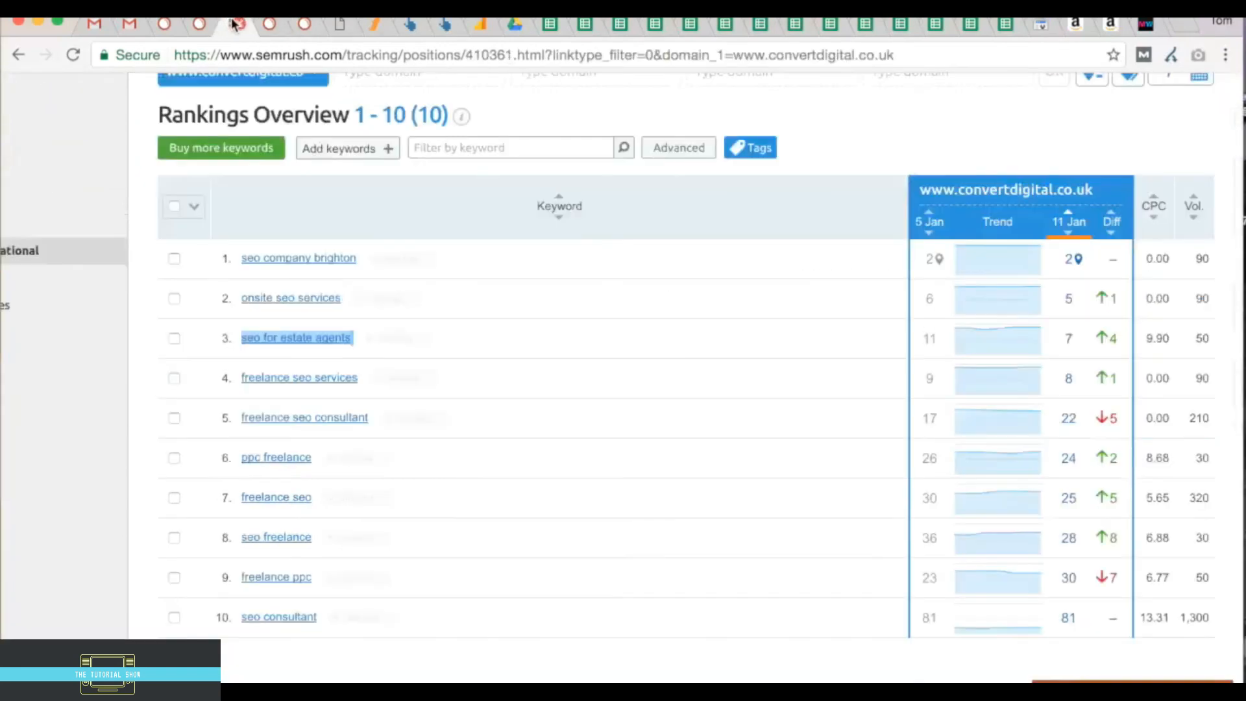
scroll(573, 303, up, 5)
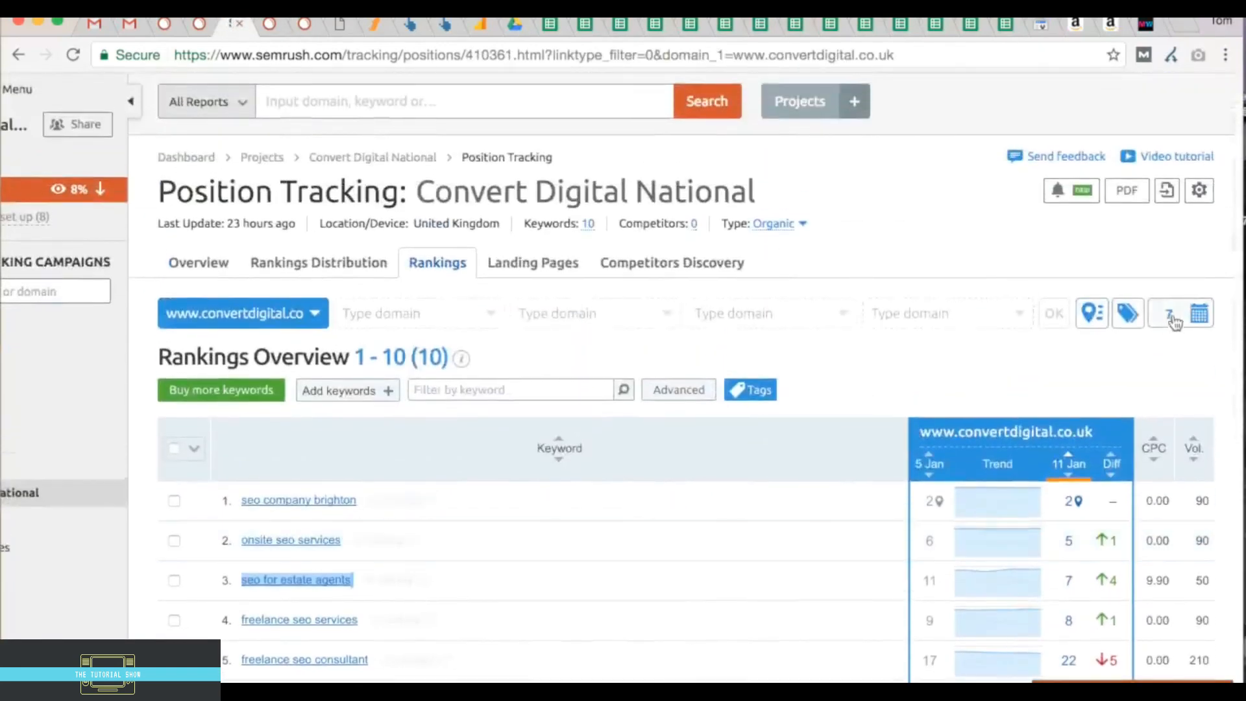
click(1169, 318)
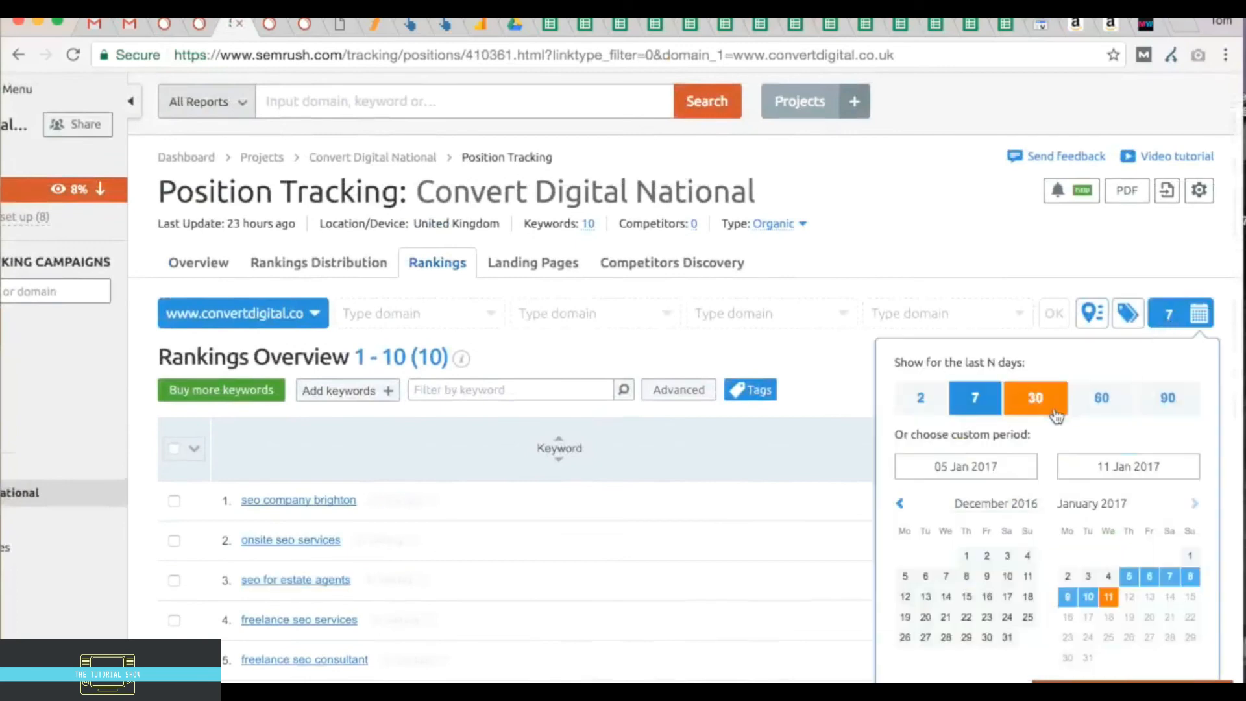
click(1164, 404)
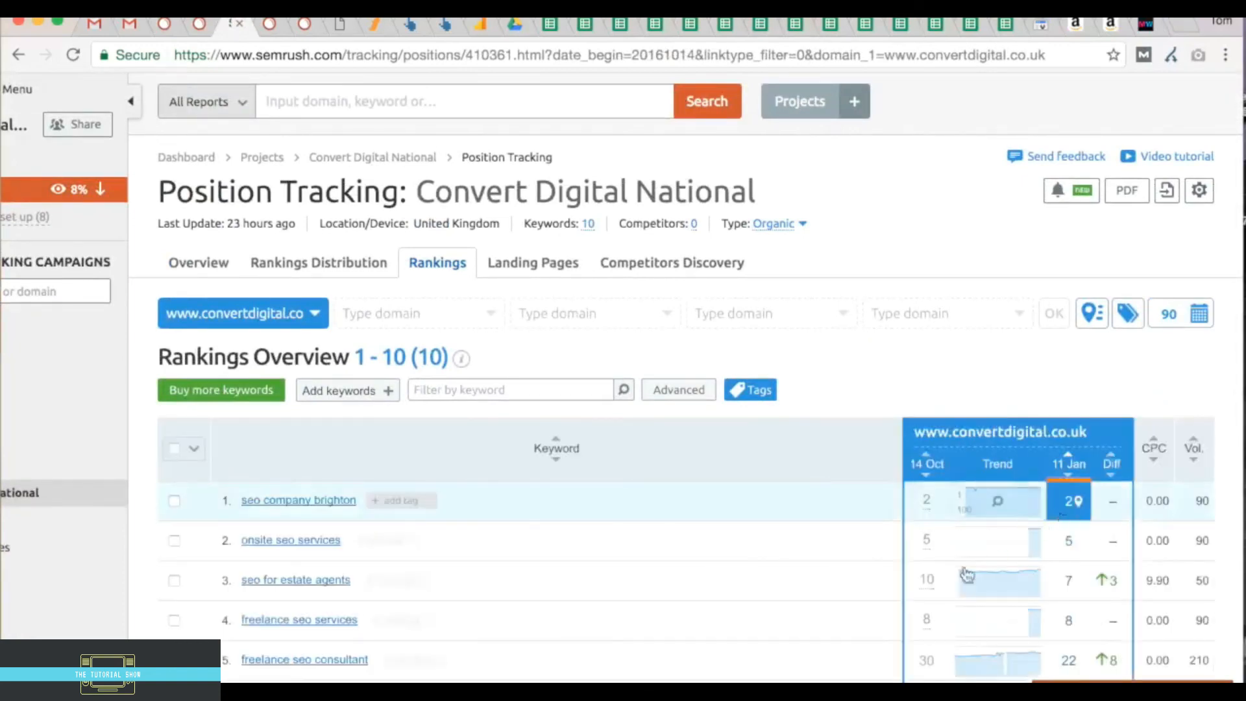
scroll(965, 576, down, 3)
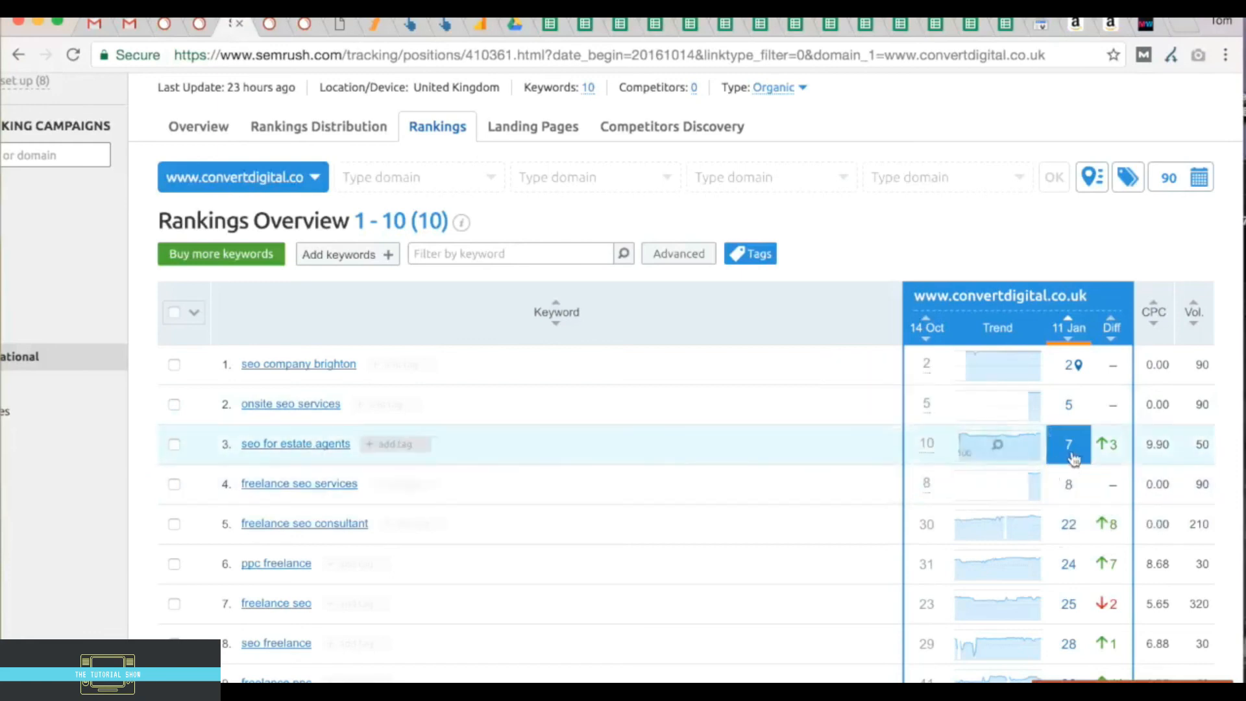
scroll(1073, 458, down, 1)
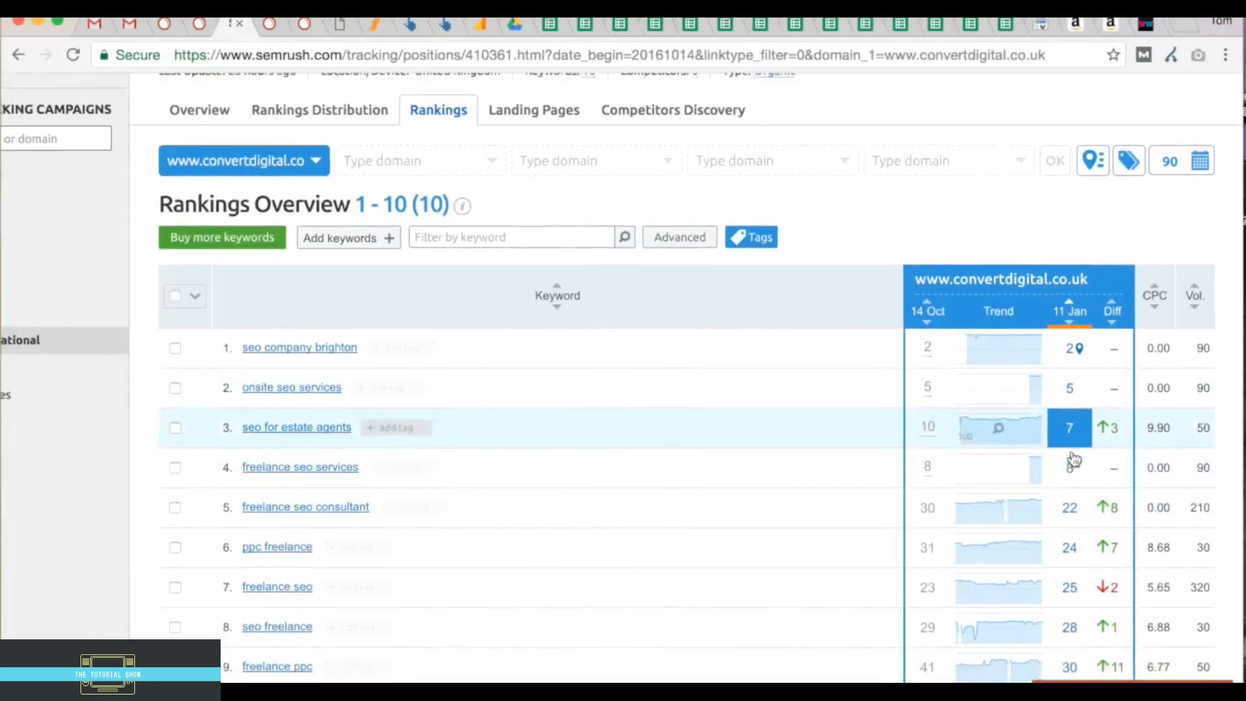
- Leave the Convert Digital National rankings for the main dashboard and look over its project widgets
scroll(1074, 459, up, 3)
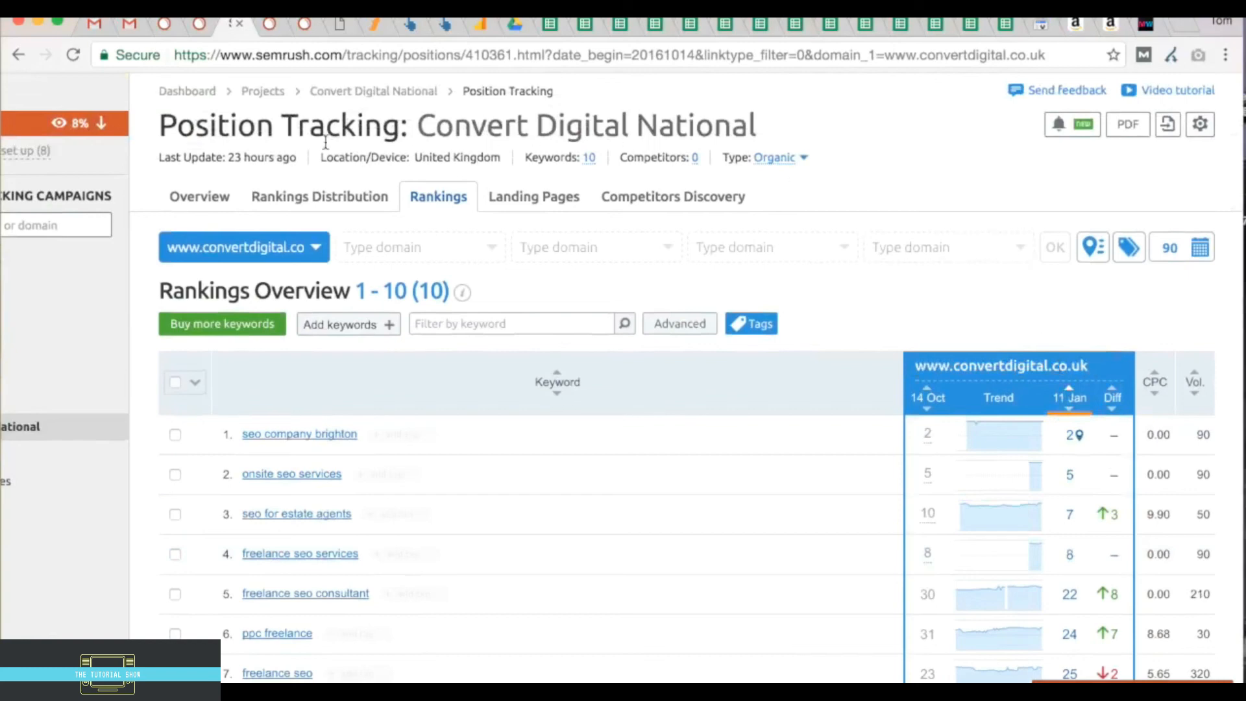
scroll(325, 141, left, 3)
scroll(325, 141, up, 3)
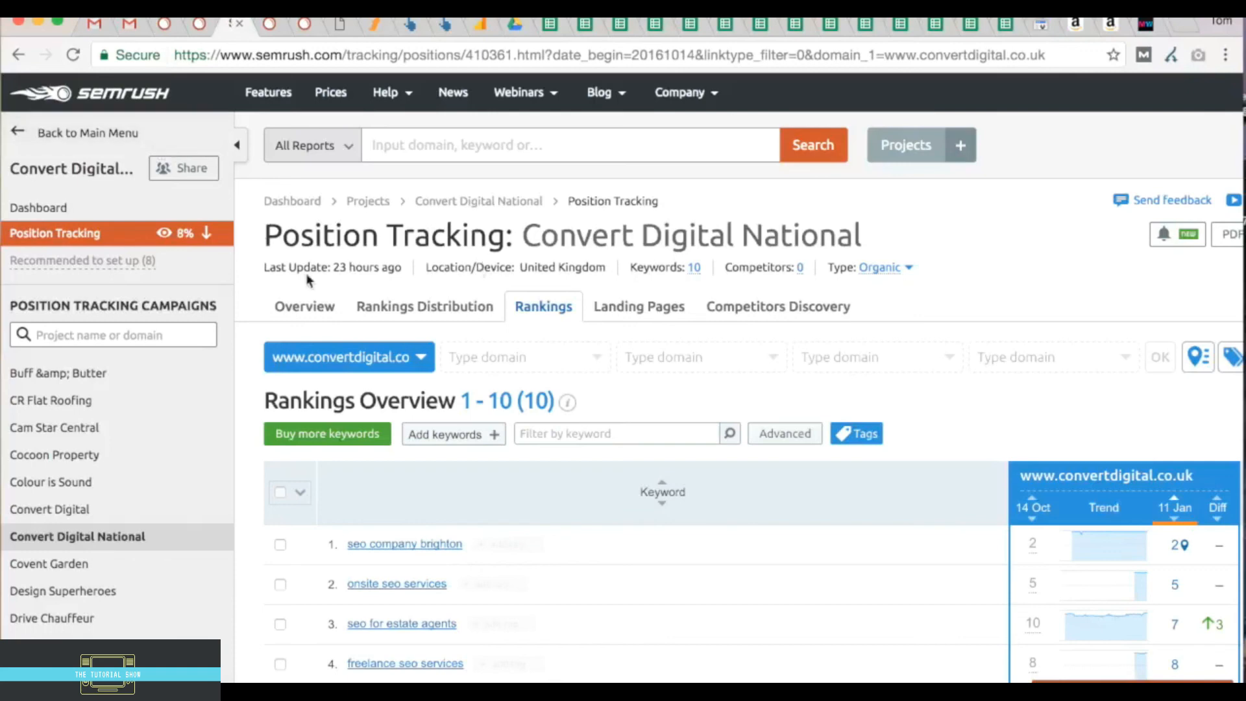
click(121, 100)
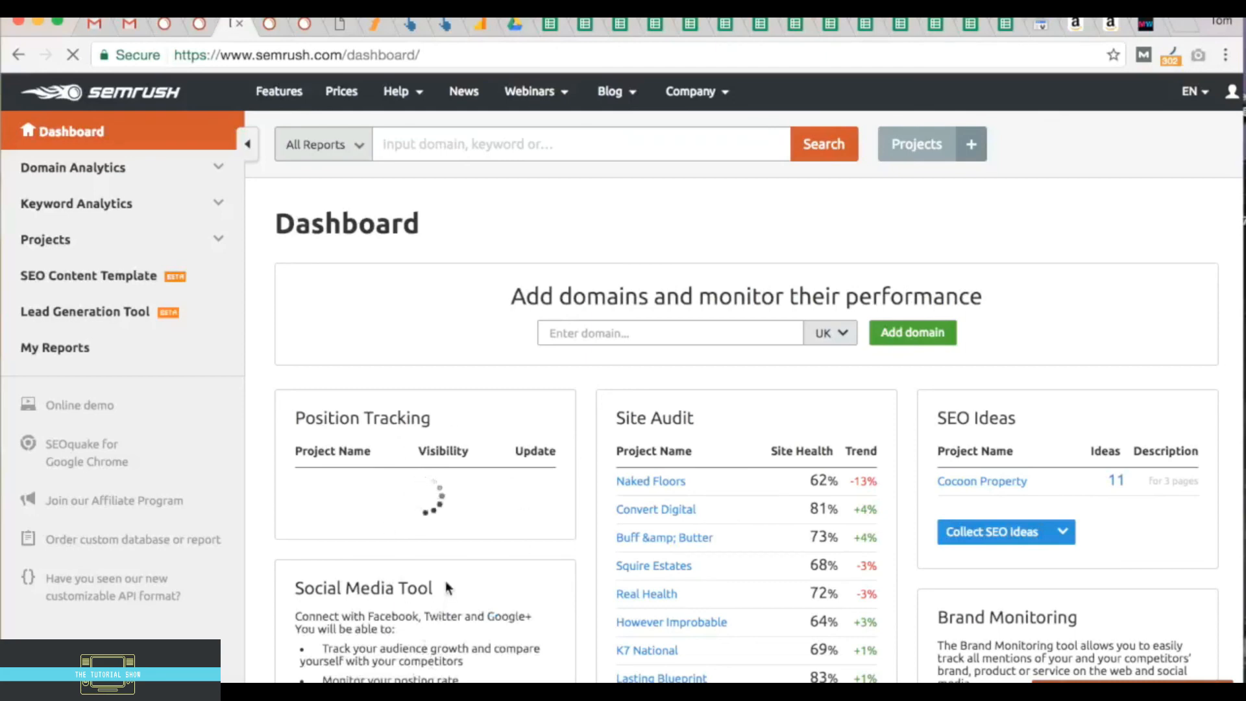
scroll(447, 587, down, 1)
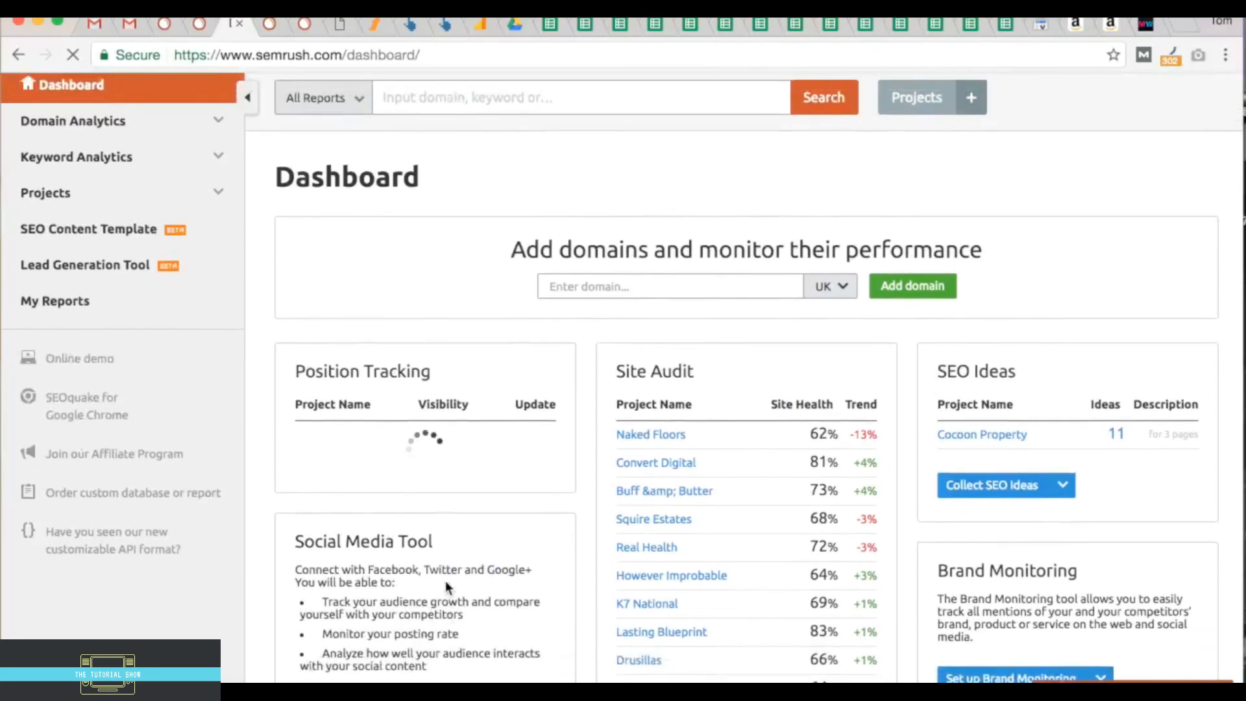
scroll(446, 582, down, 1)
scroll(445, 581, up, 2)
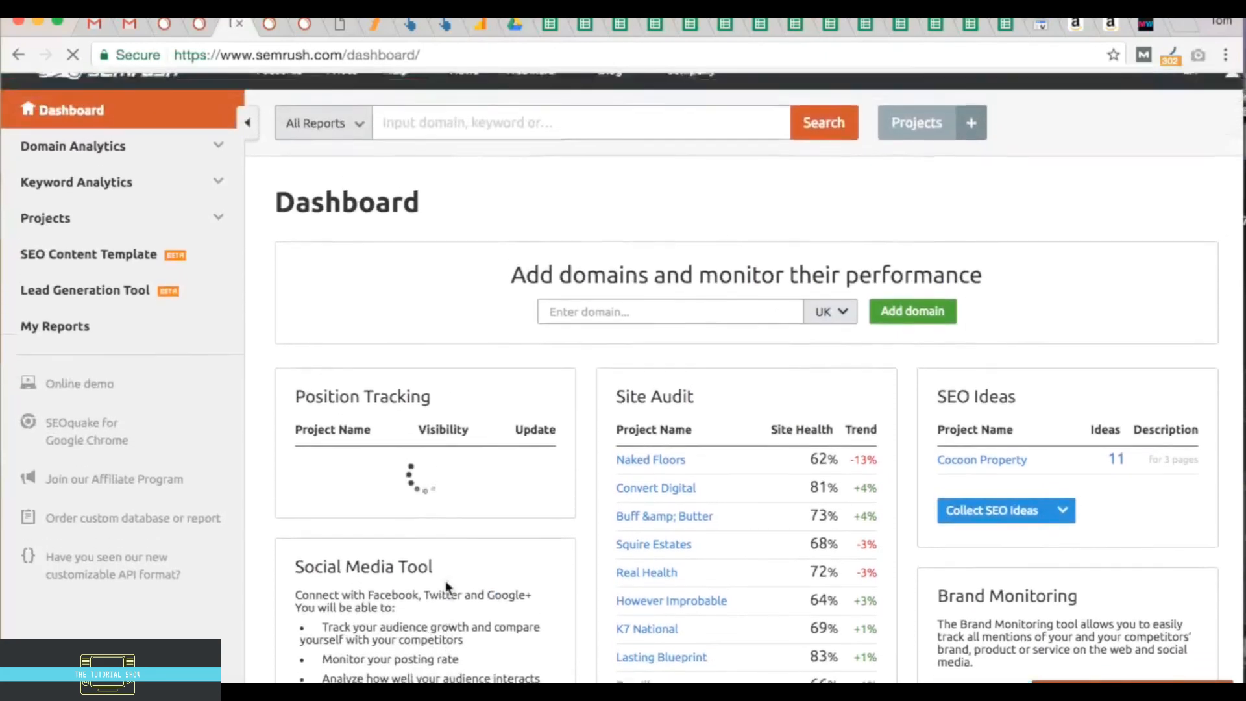
scroll(446, 582, up, 1)
- Bring up the Brighton search results snapshot for "freelance seo", and go back to the Convert Digital Brighton NEW rankings
click(303, 23)
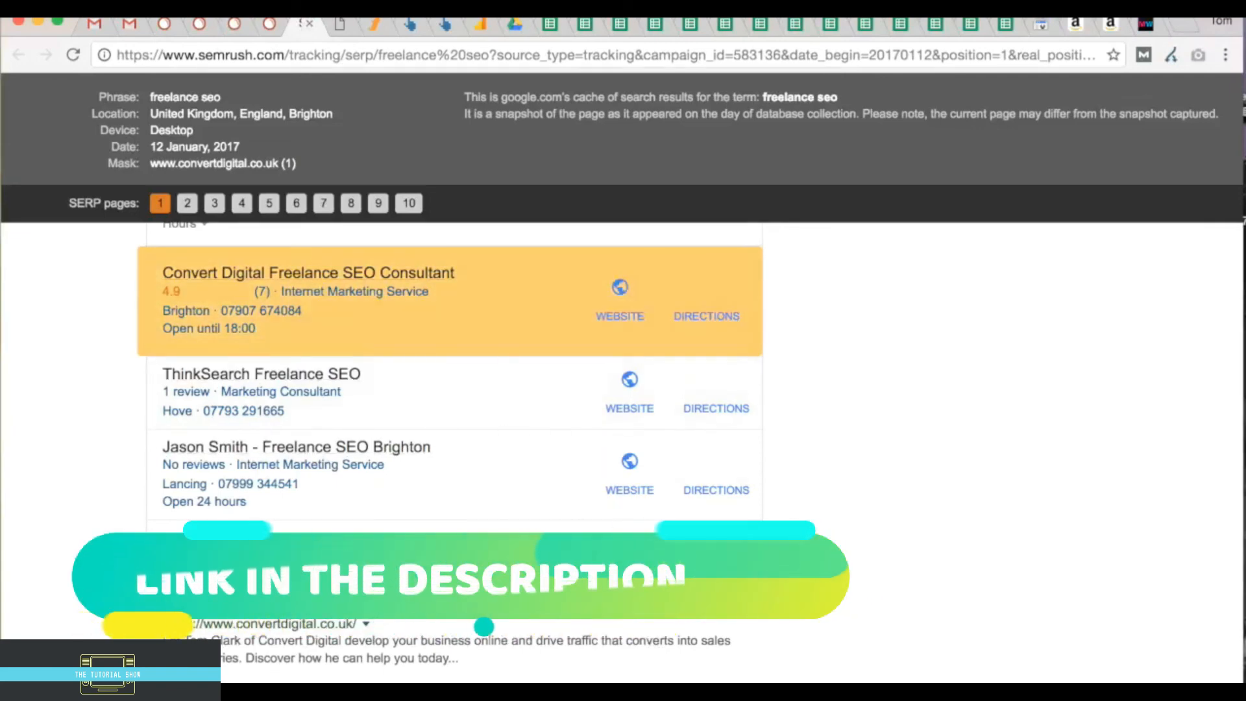
click(272, 30)
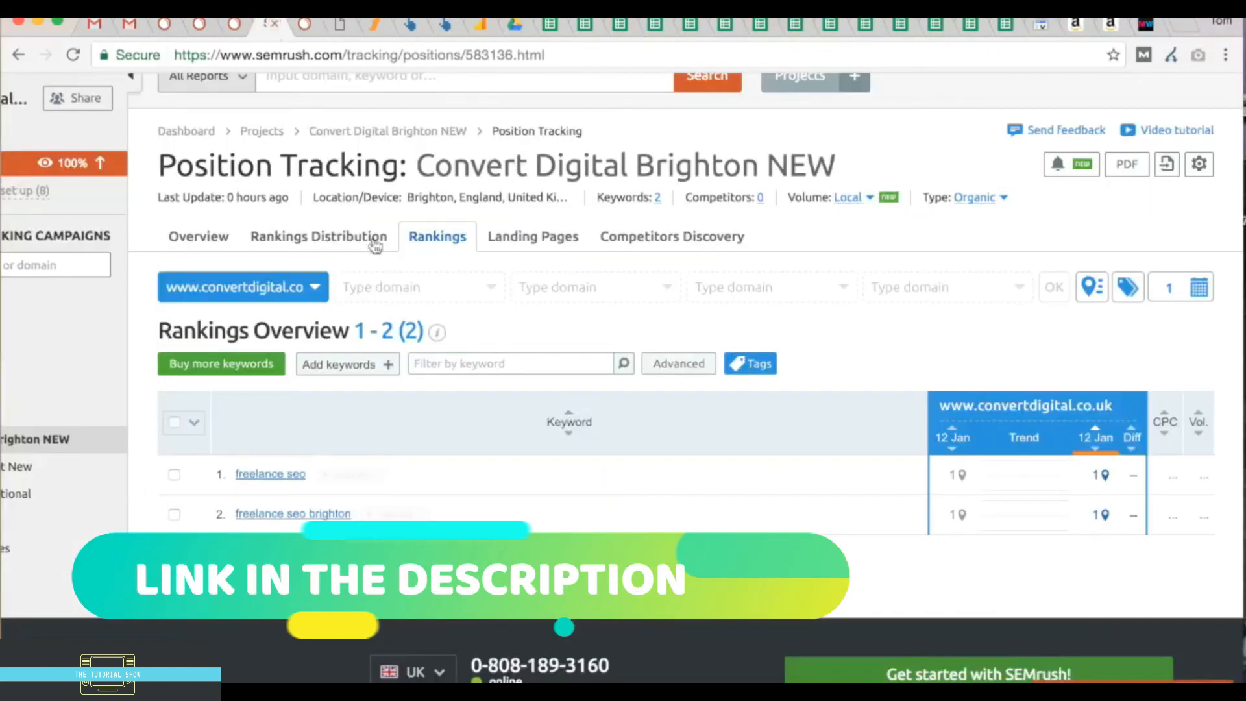